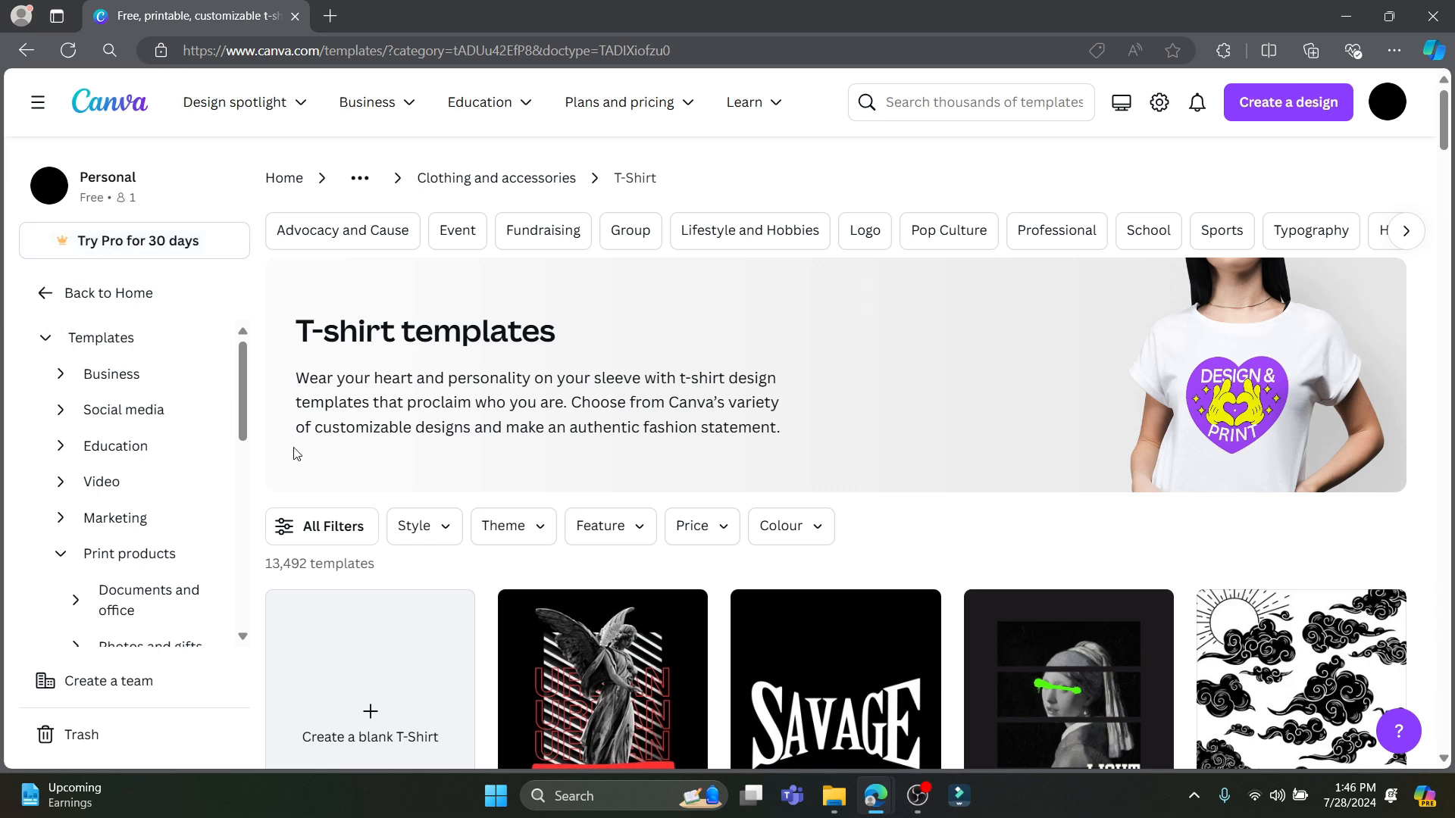
Look through the T-shirt templates and the list of template categories.
scroll(227, 515, "down", 7)
scroll(157, 606, "down", 1)
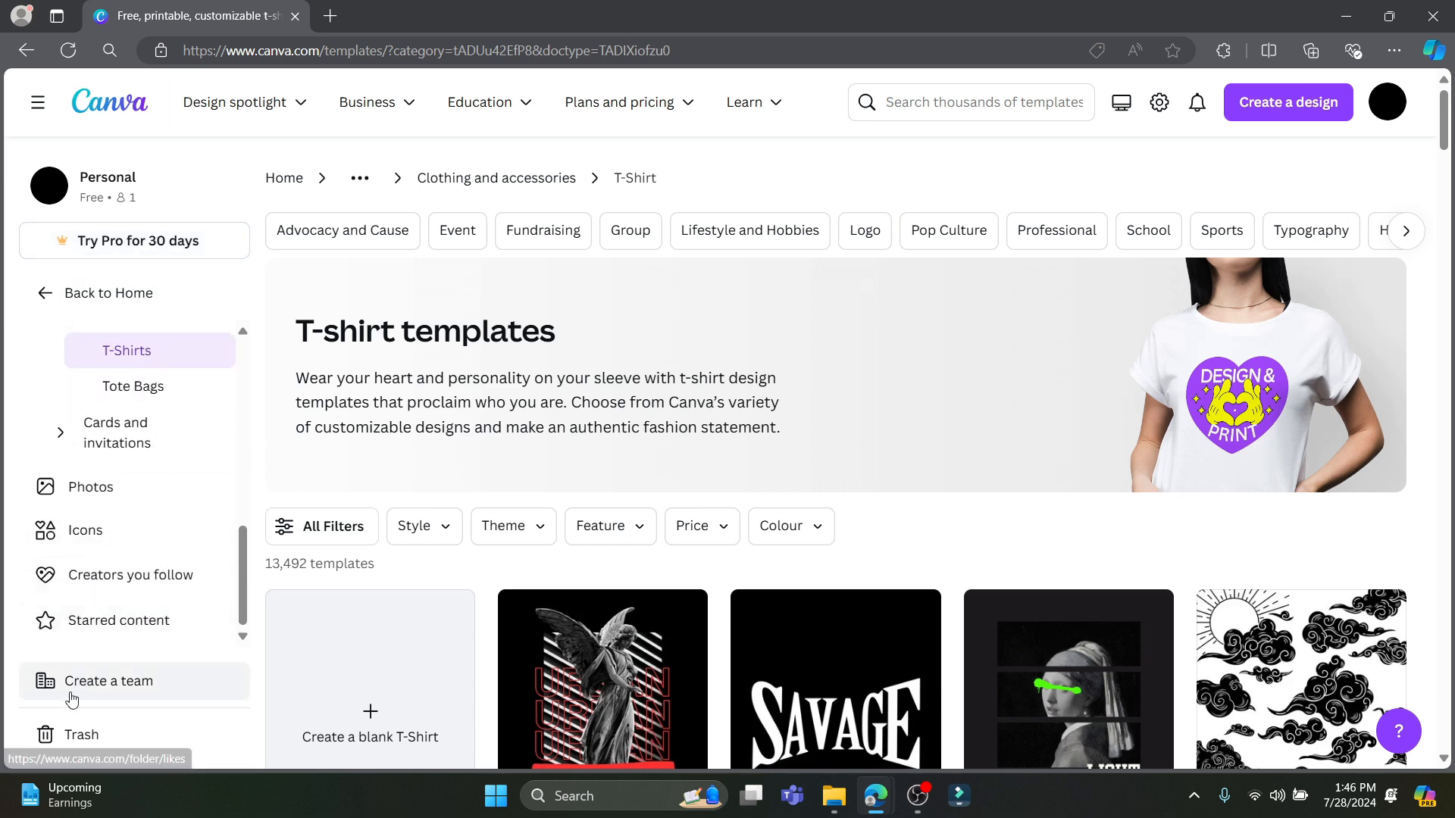
scroll(196, 500, "down", 3)
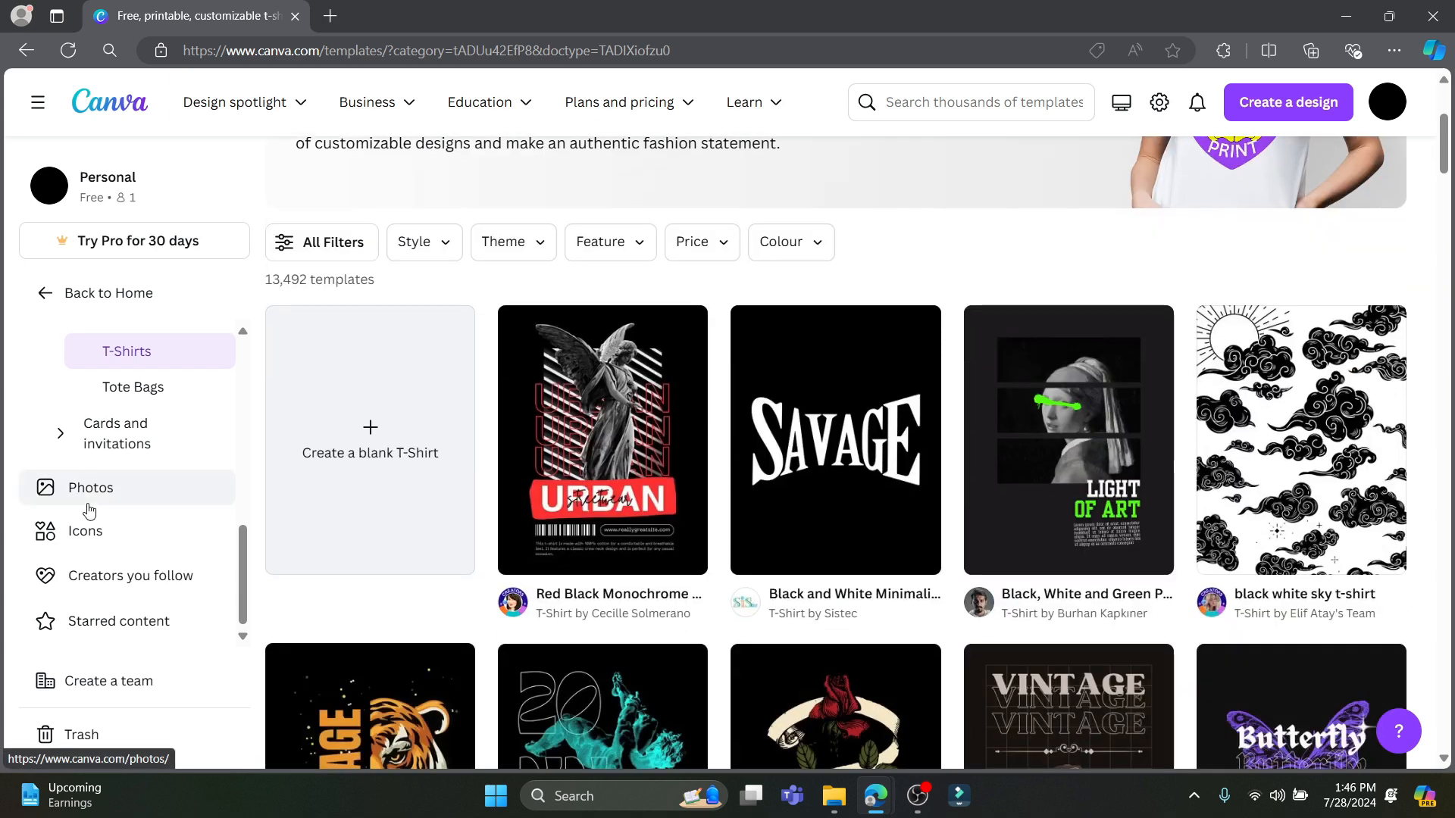
scroll(104, 487, "up", 10)
scroll(97, 481, "down", 5)
scroll(93, 478, "down", 4)
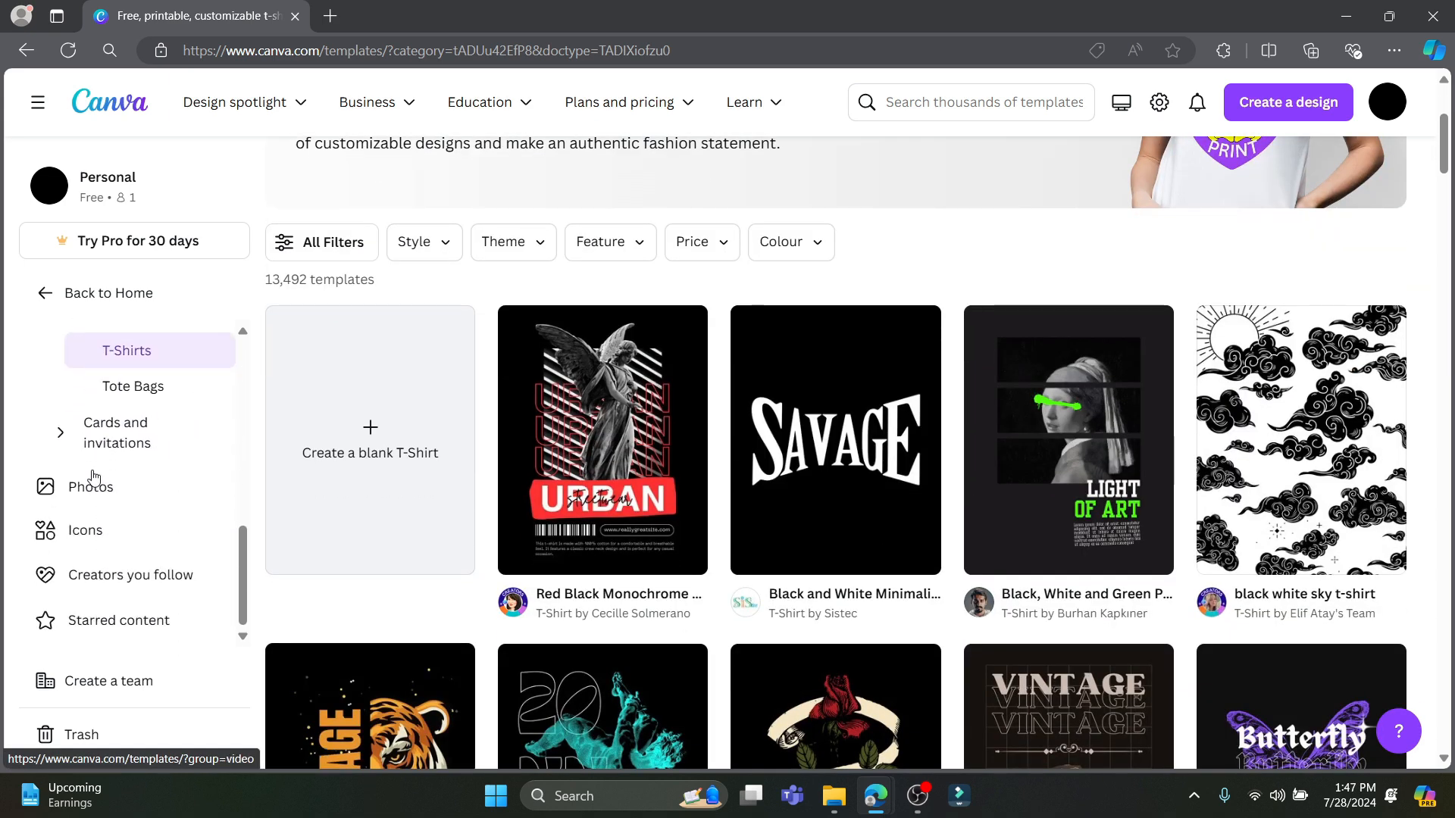
Open the stock photo library and look through its photos.
left_click(76, 486)
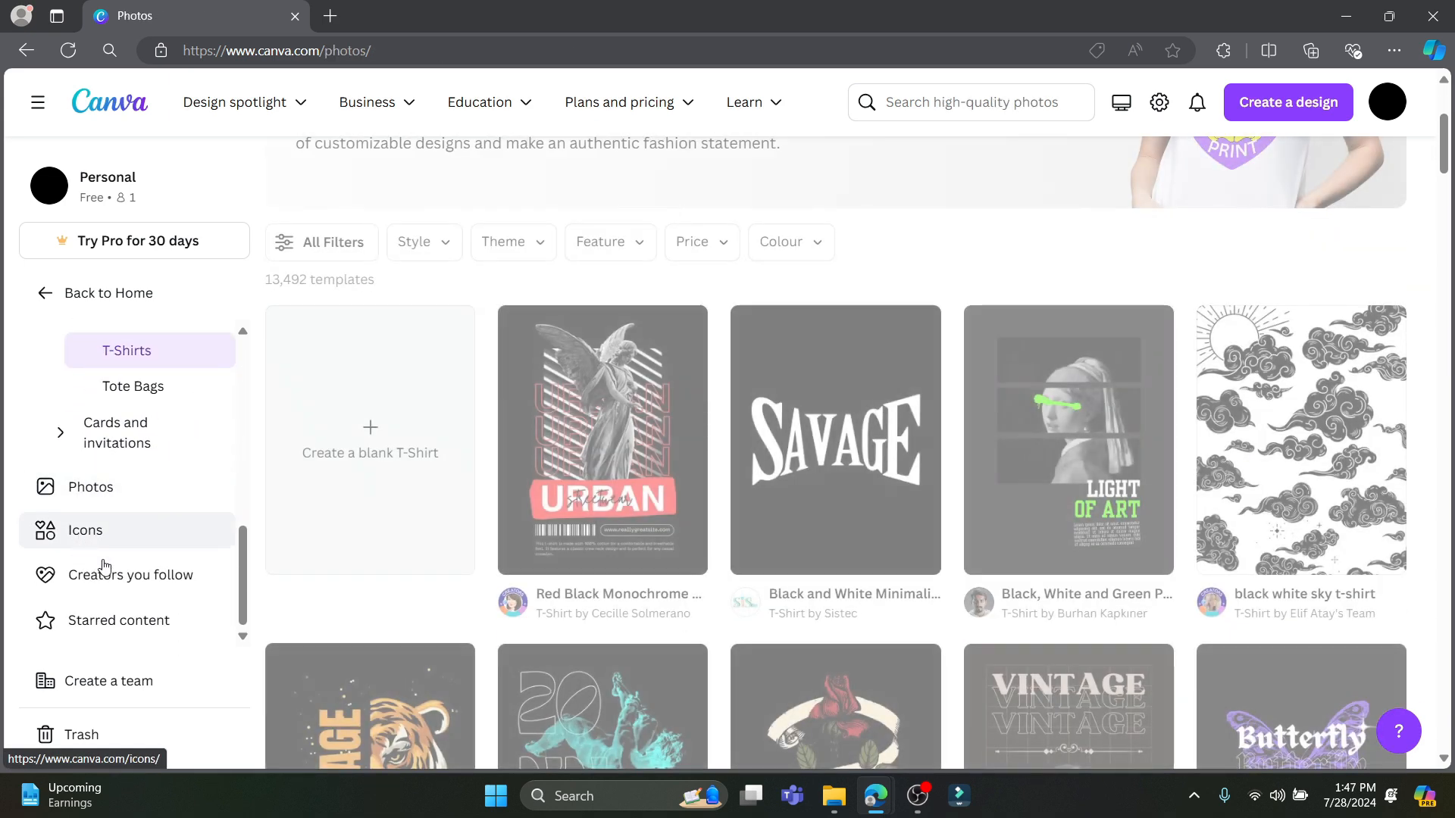
scroll(598, 507, "down", 6)
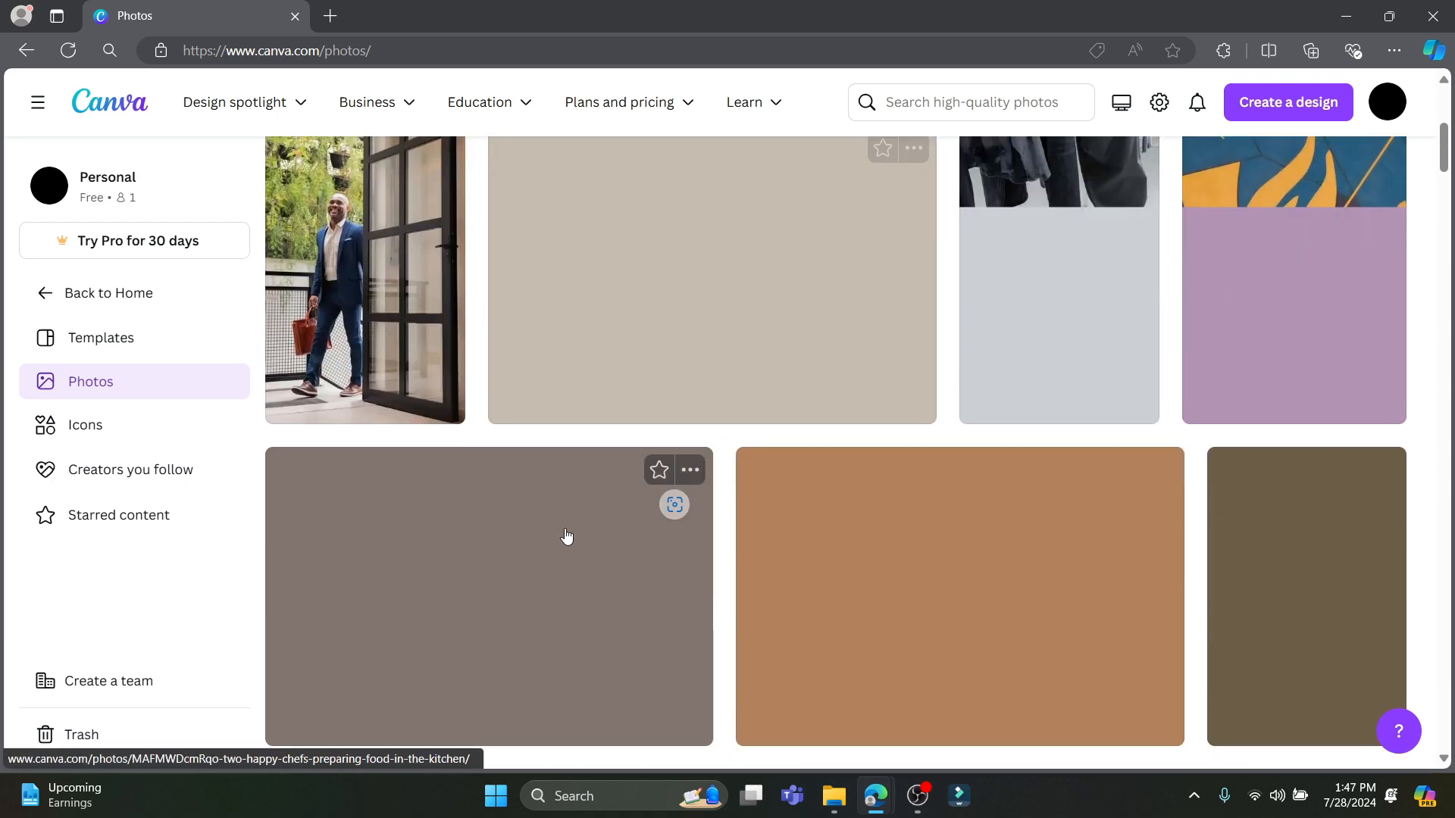
scroll(566, 536, "up", 4)
scroll(1171, 496, "down", 5)
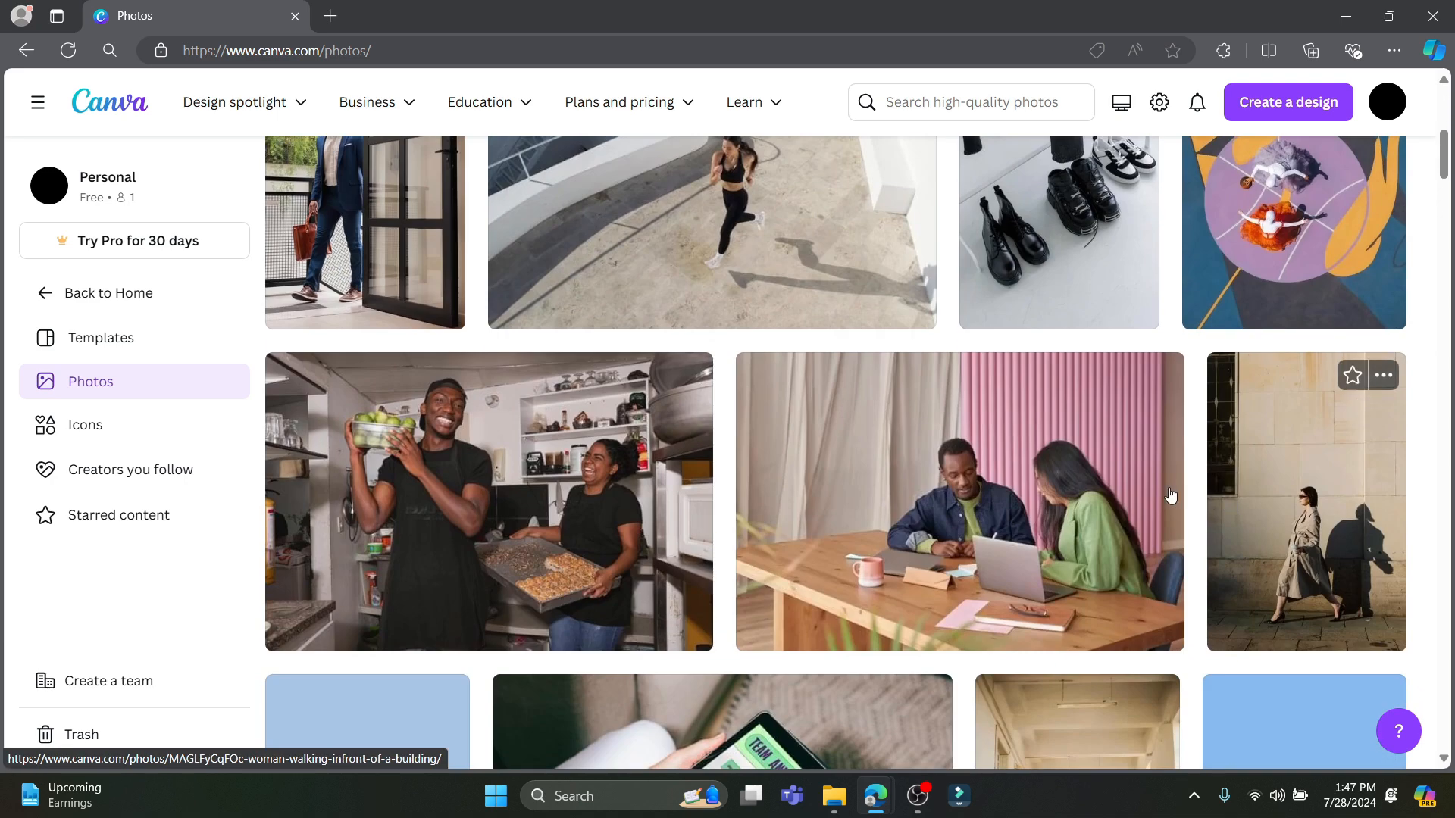
Search for t-shirt from the home page and preview the Red Black Monochrome Streetwear Double-sided T-shirt template.
left_click(60, 293)
left_click(834, 262)
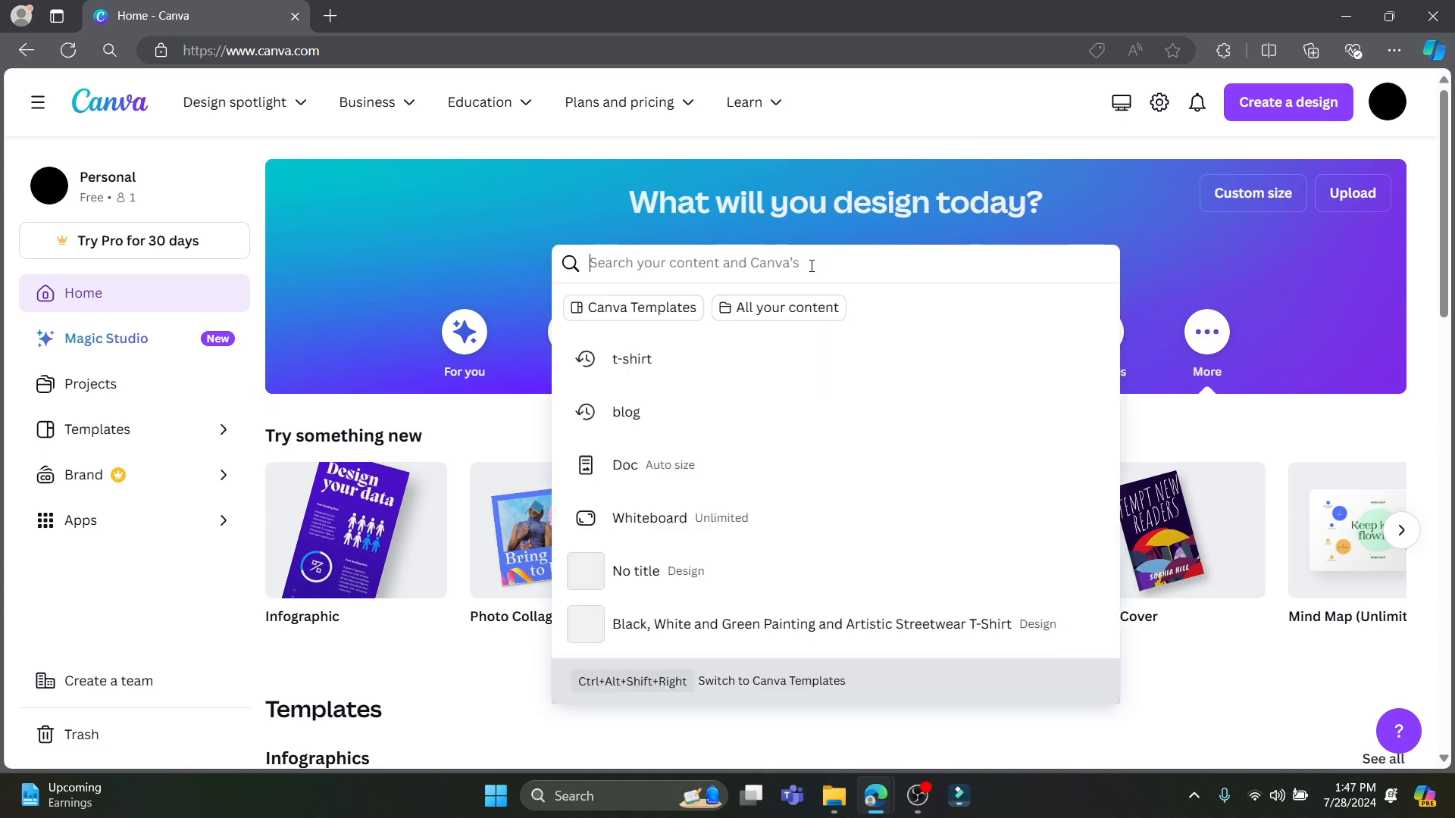
left_click(627, 363)
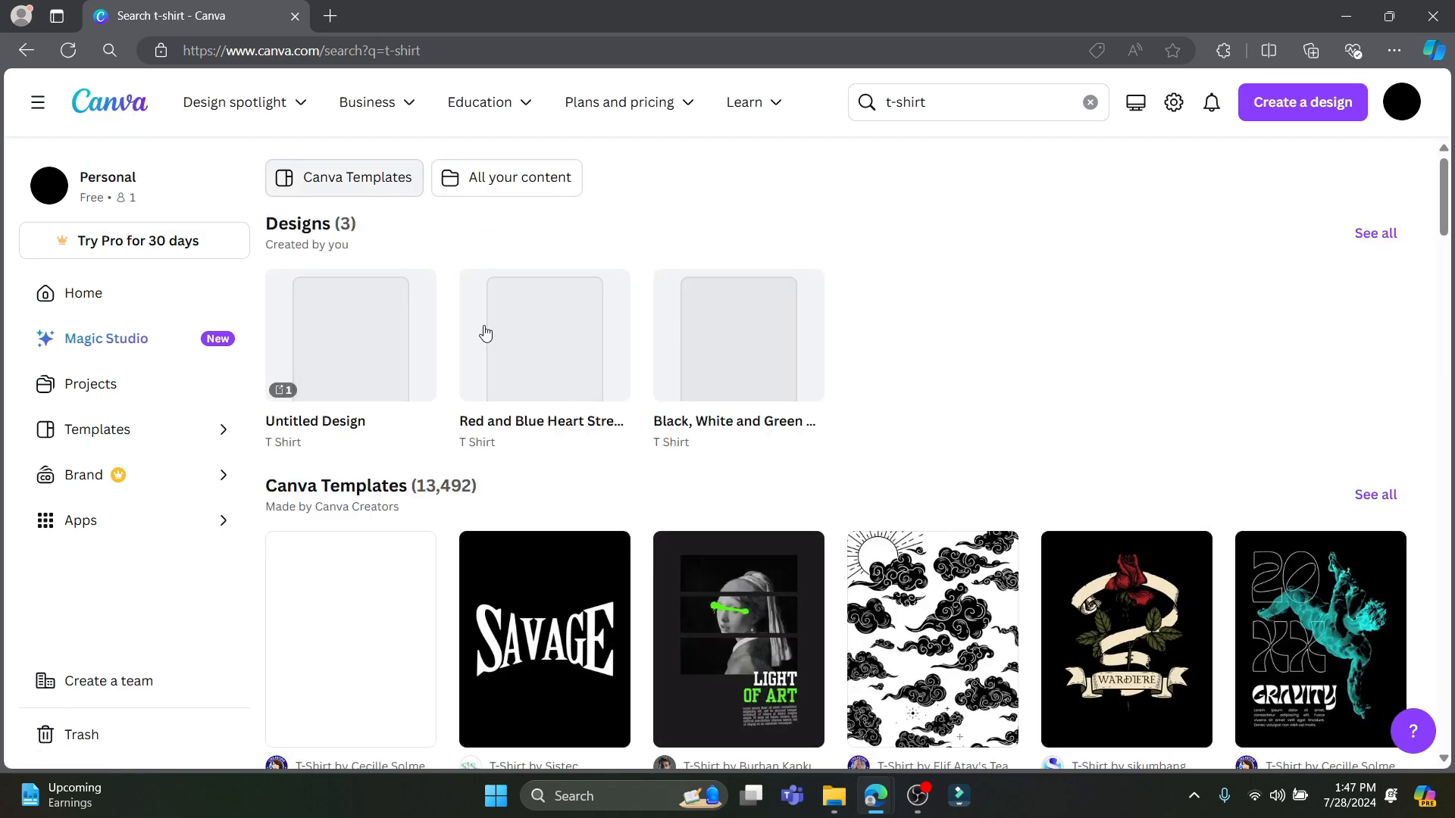
scroll(511, 506, "down", 1)
scroll(511, 506, "down", 5)
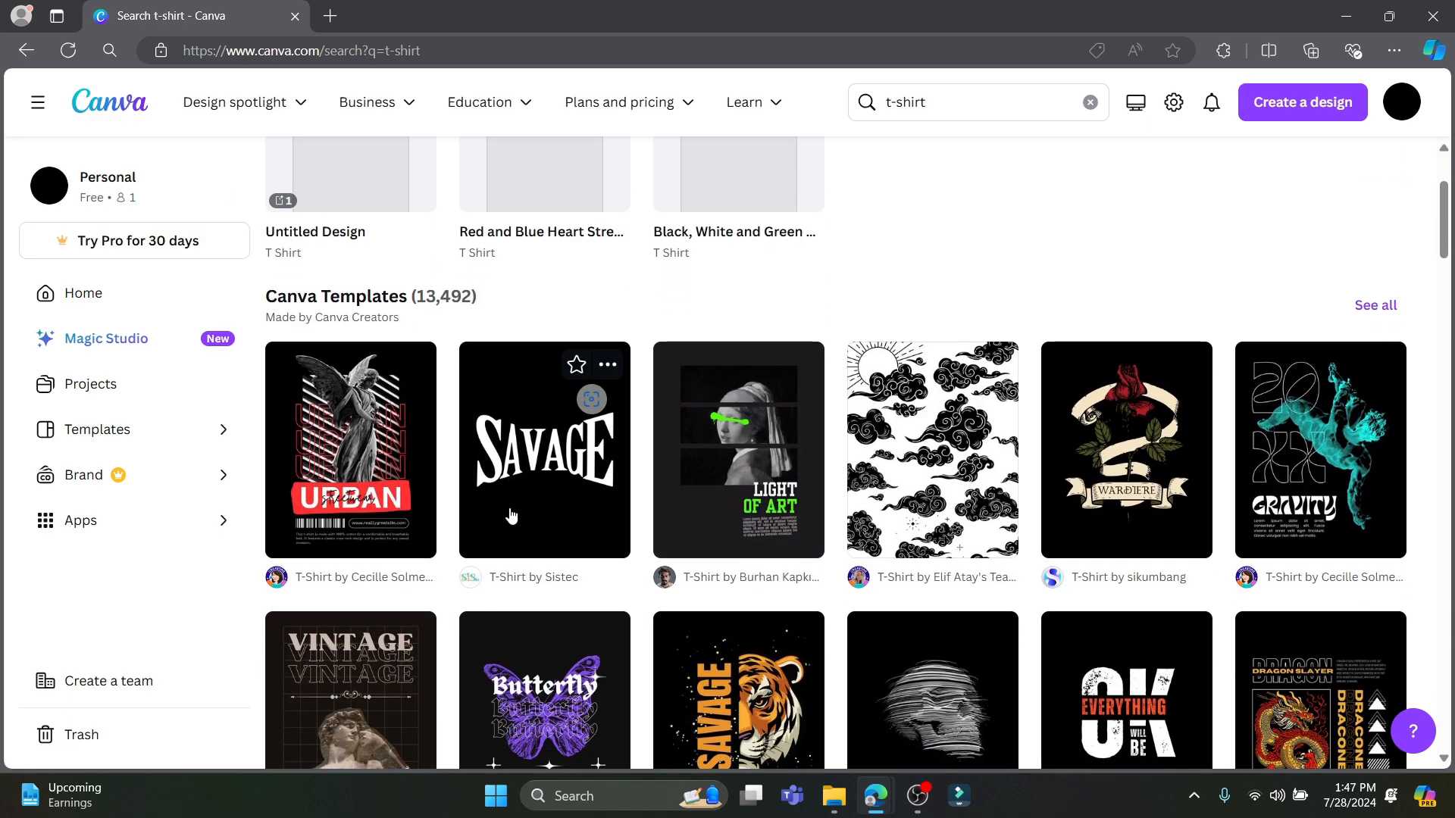
scroll(470, 463, "up", 6)
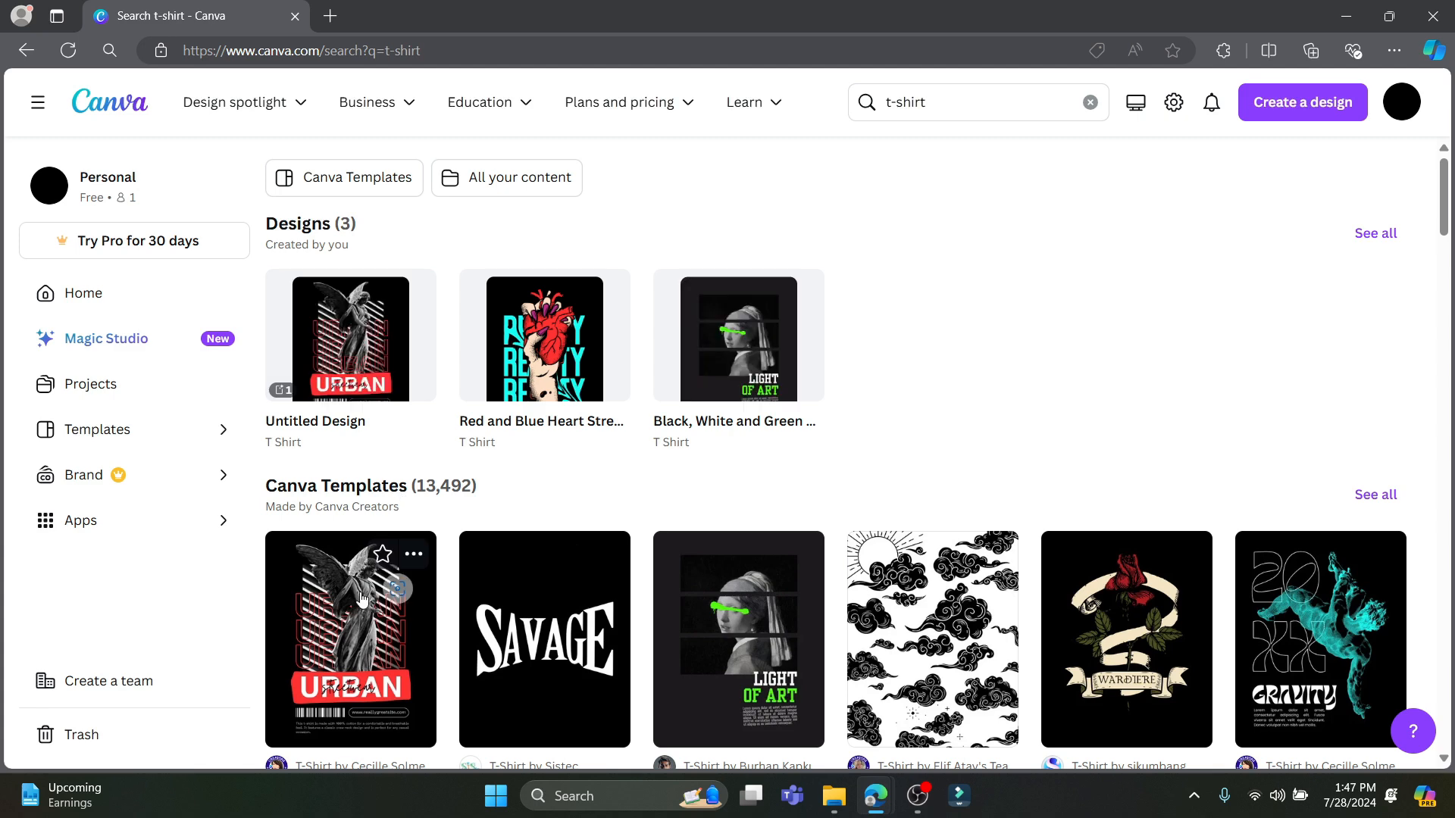
left_click(351, 616)
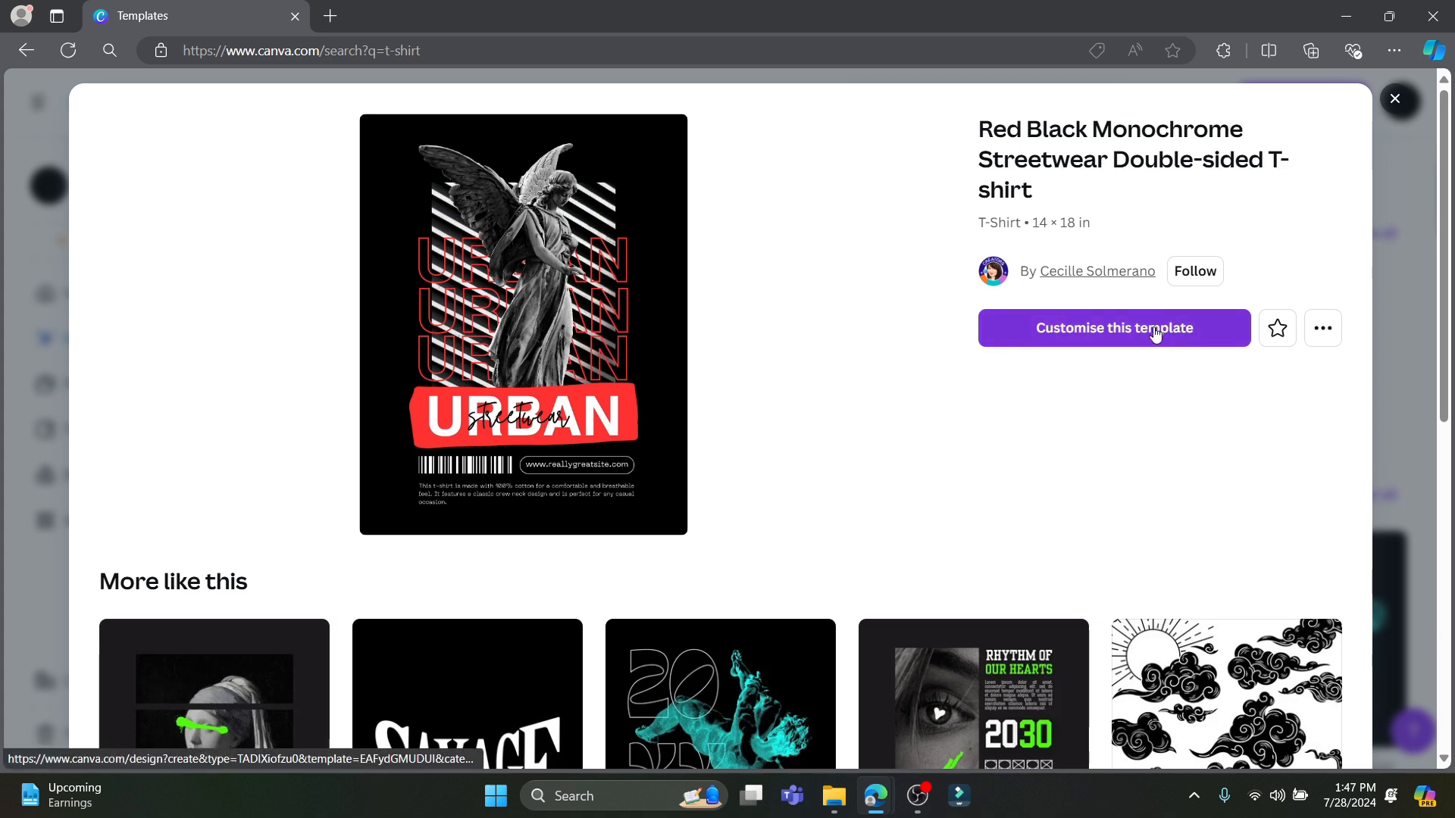
left_click(1396, 101)
Search only Canva Templates for tshirt from the home page and open the suggested 14 × 18 in T-Shirt category.
left_click(74, 113)
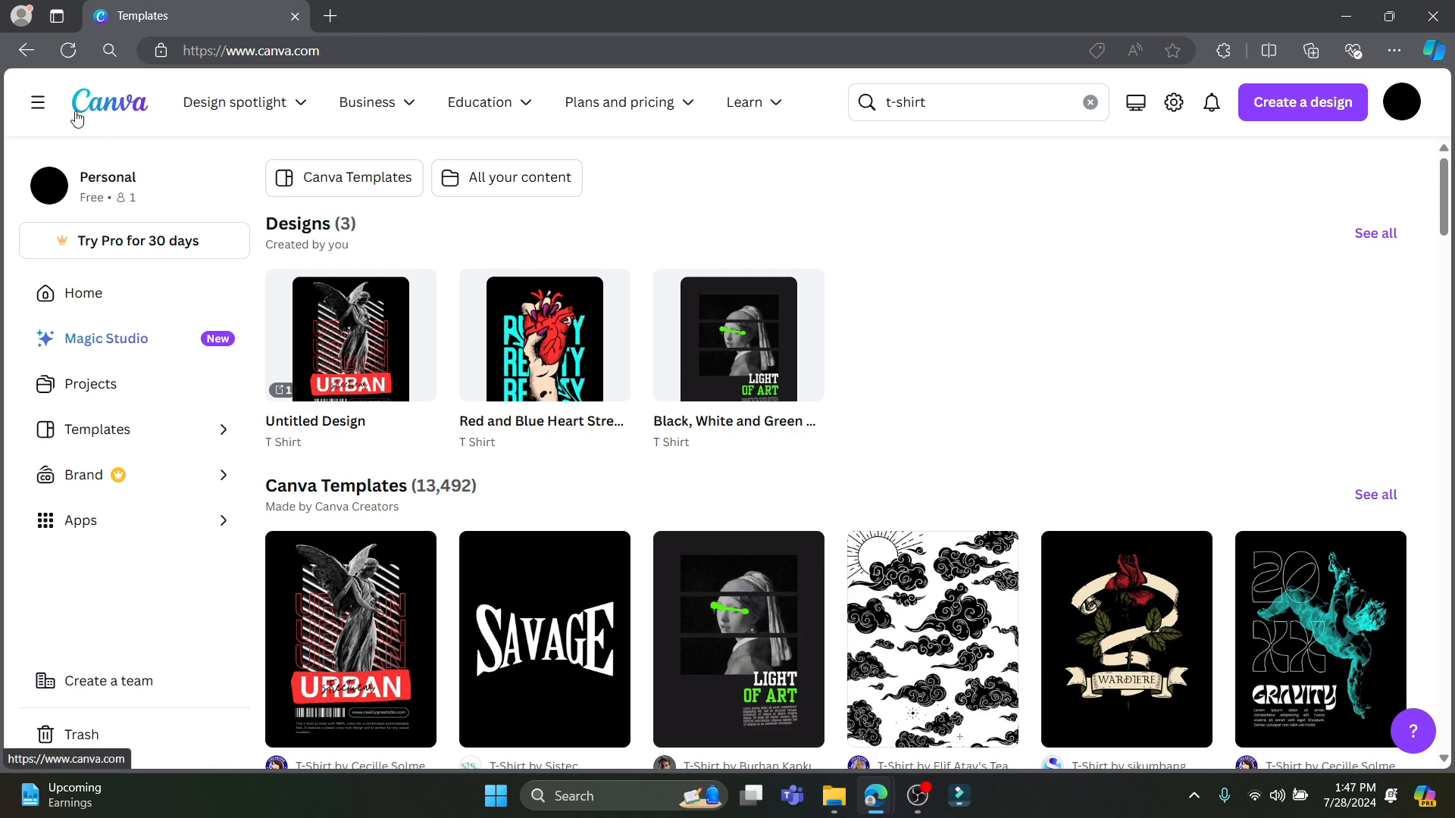
left_click(712, 265)
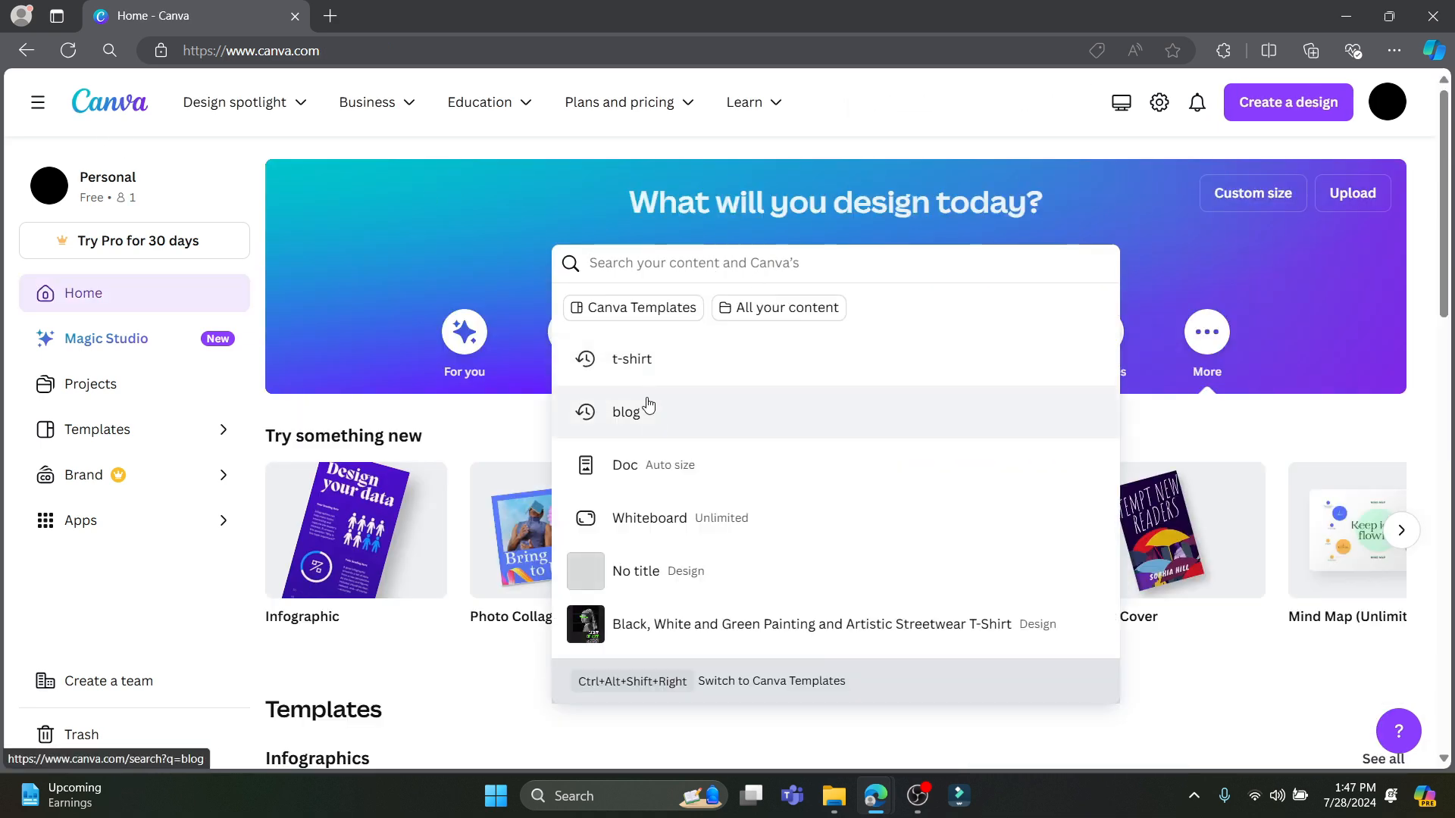
left_click(625, 305)
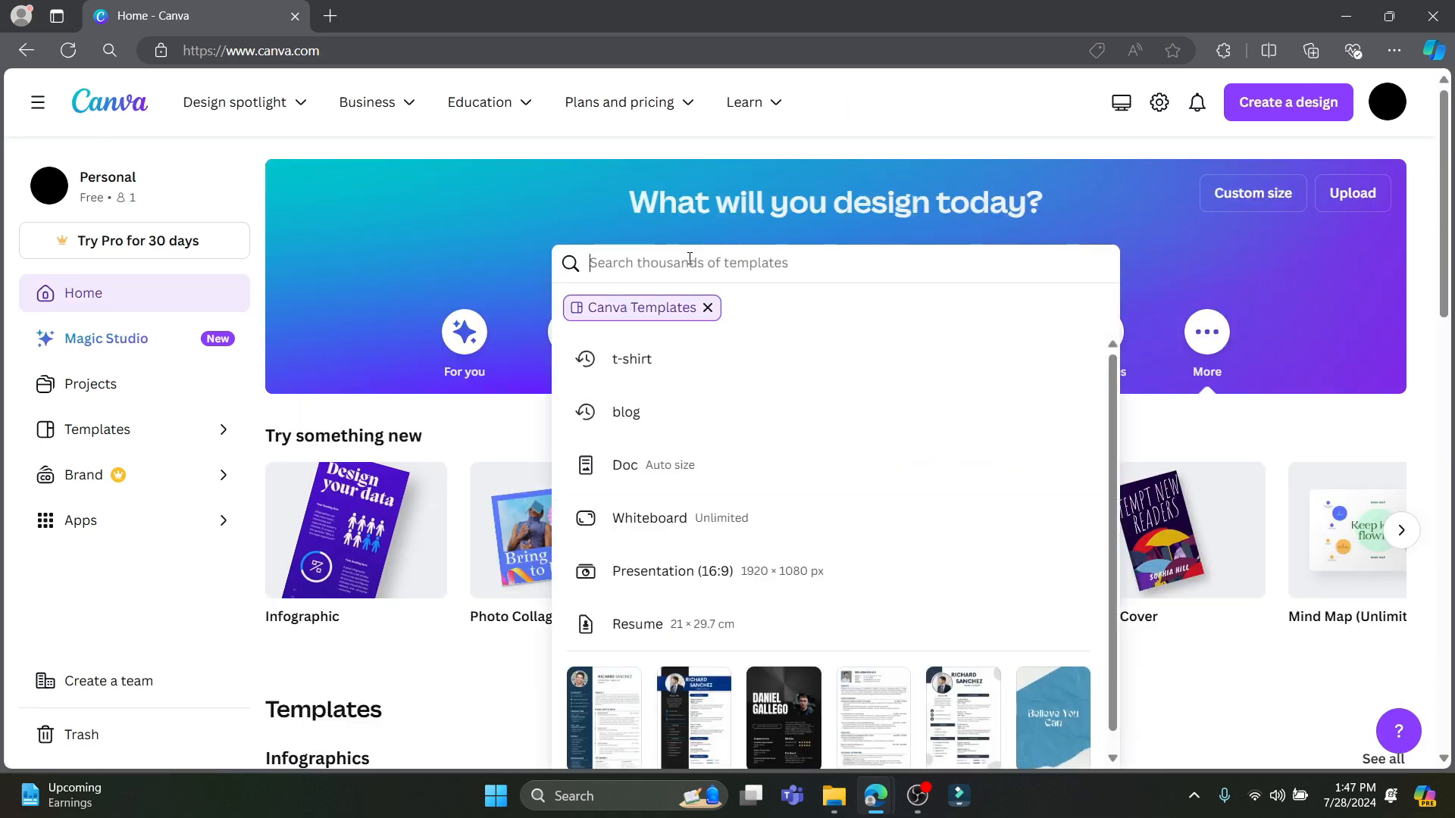
type("te")
type("hirt")
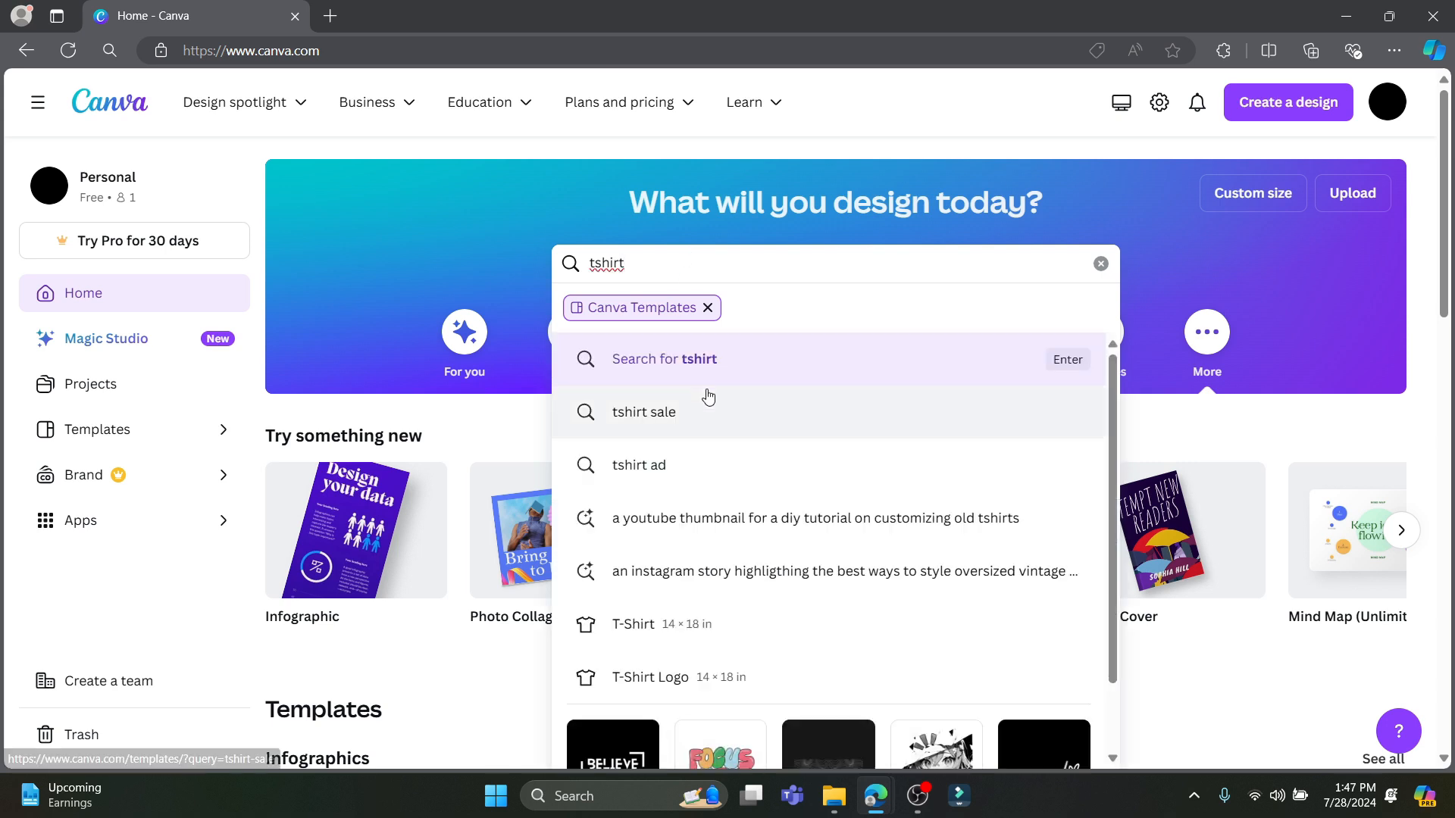
left_click(648, 626)
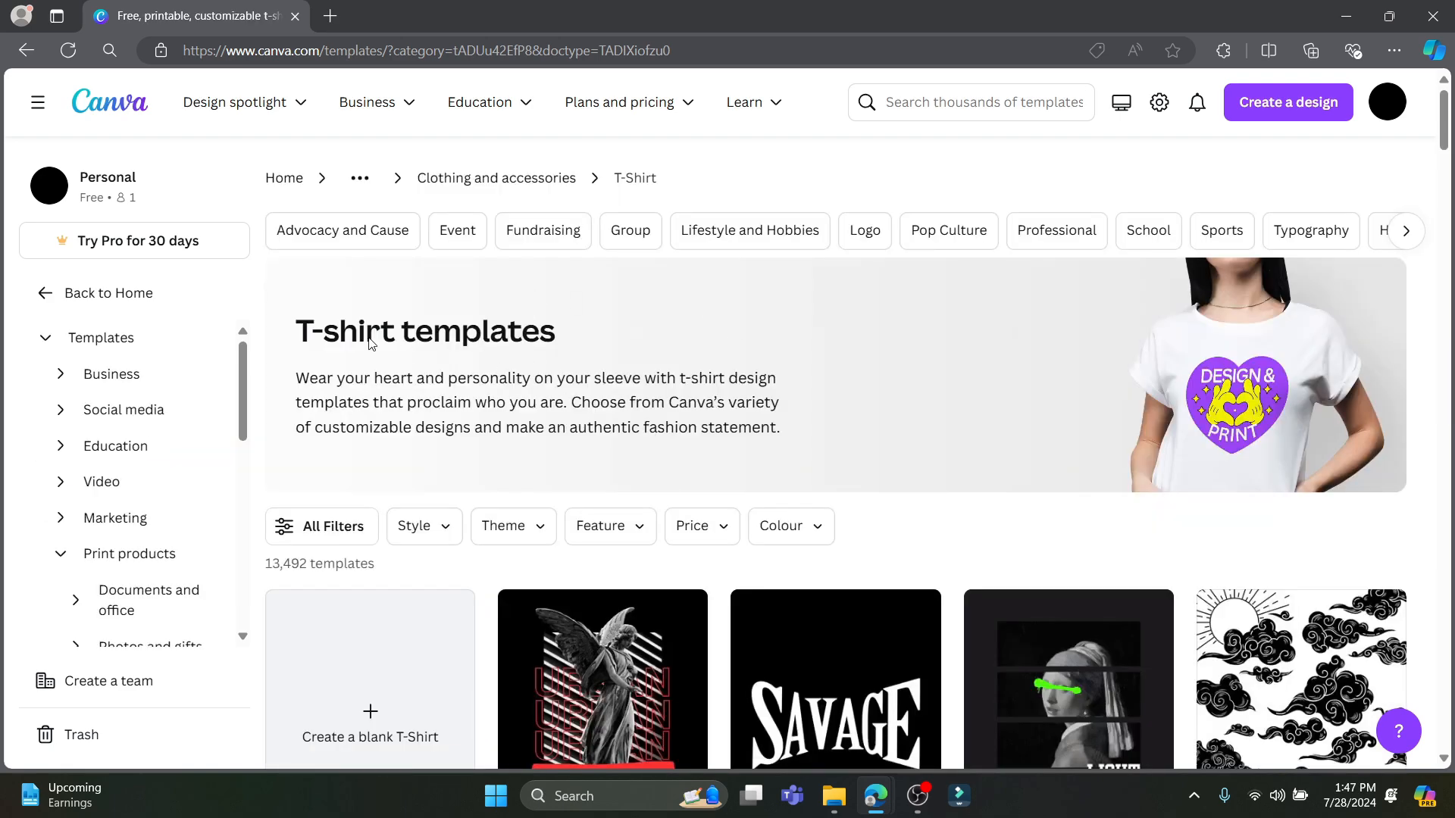
Filter the T-shirt templates by the Black theme.
scroll(931, 511, "down", 7)
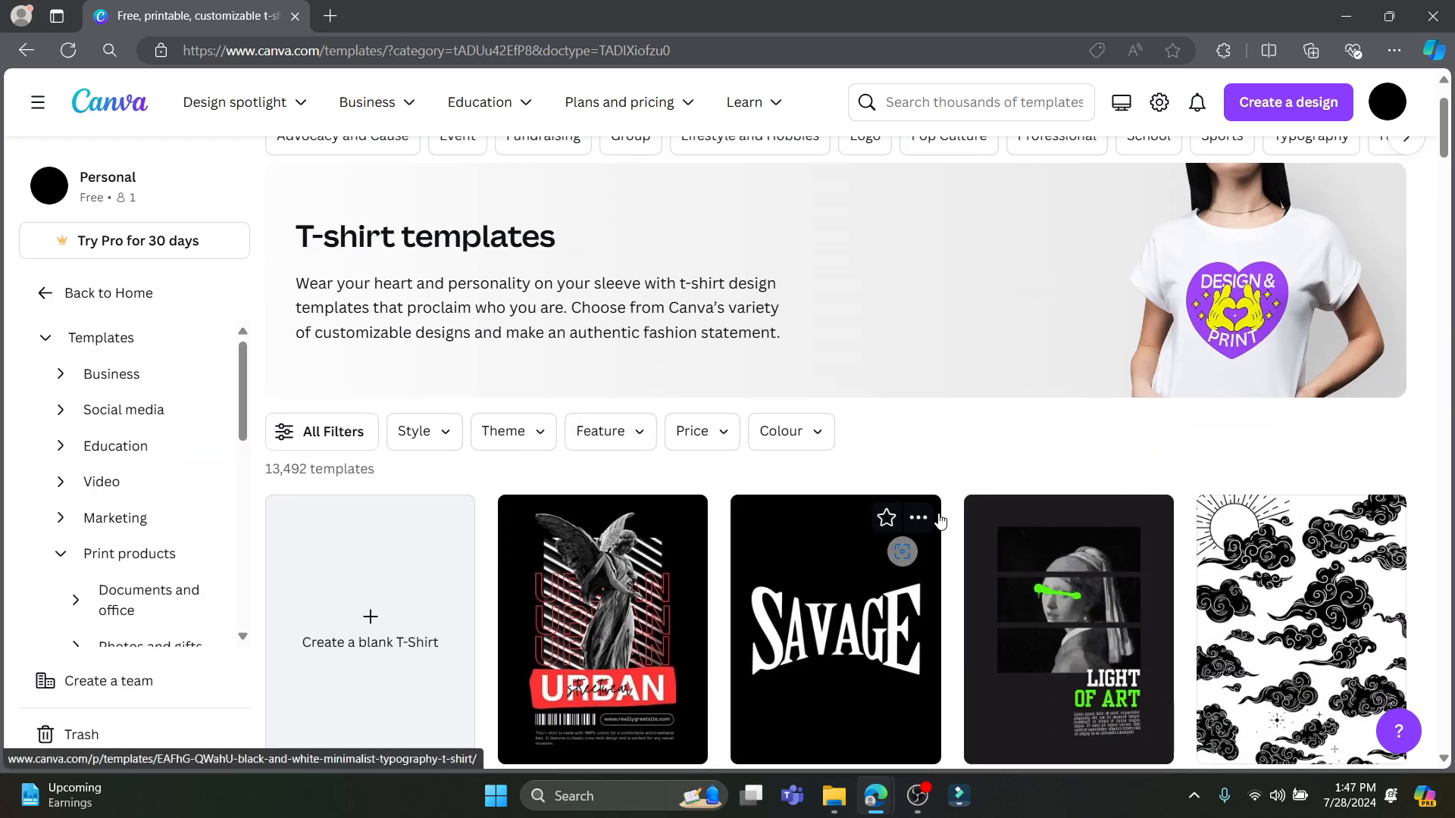
scroll(418, 370, "up", 4)
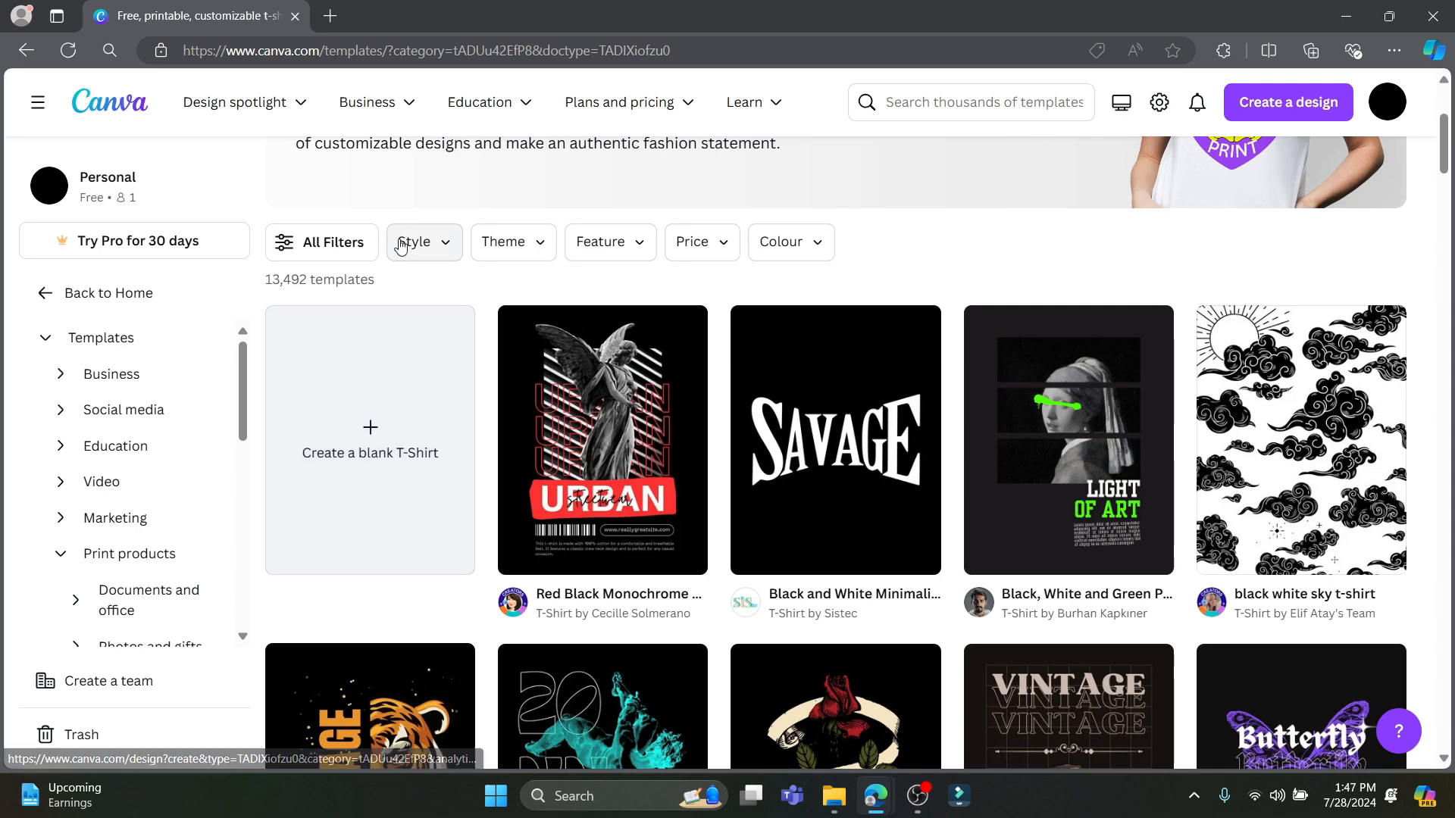
left_click(347, 246)
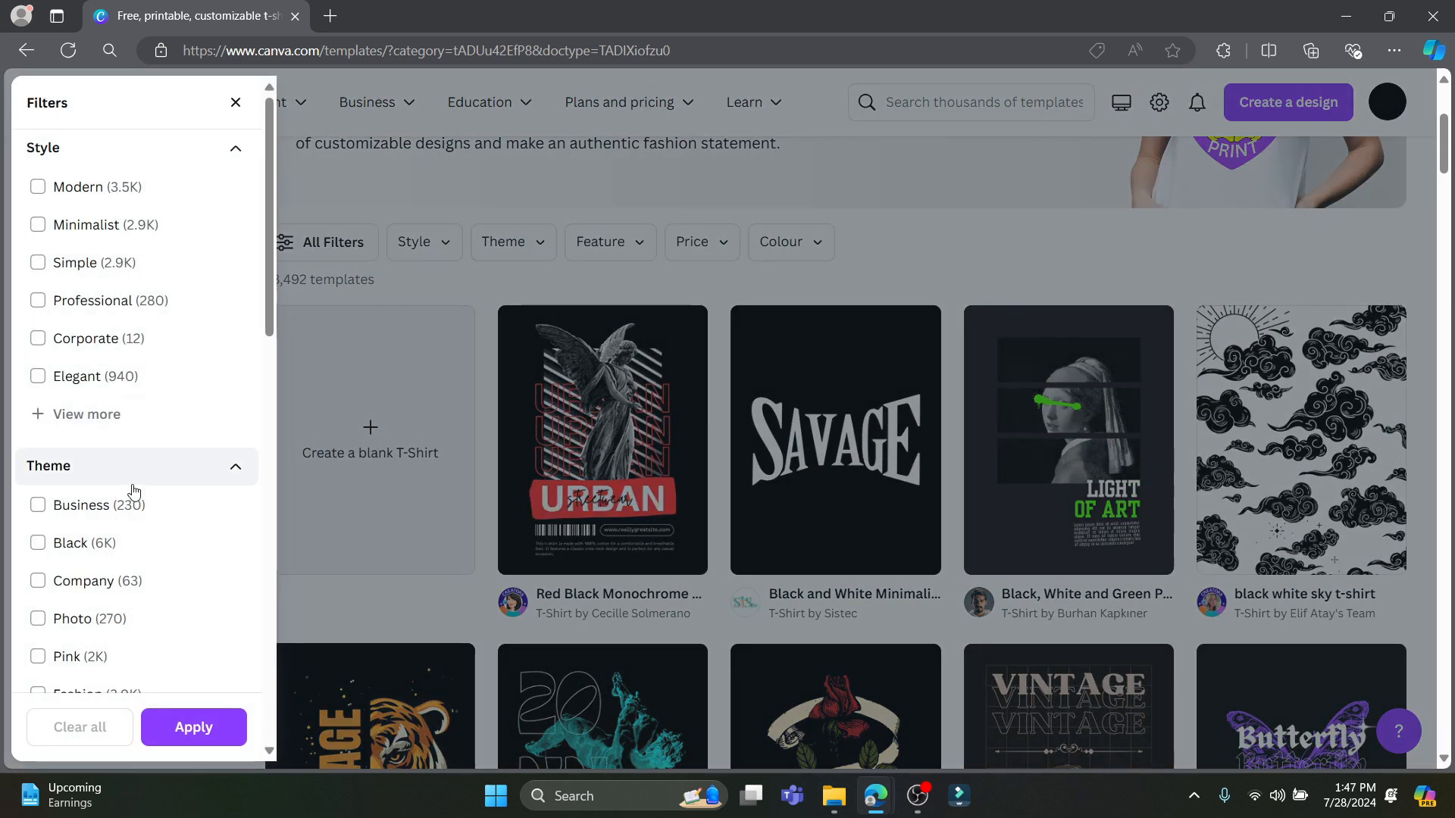
scroll(97, 522, "down", 1)
left_click(34, 451)
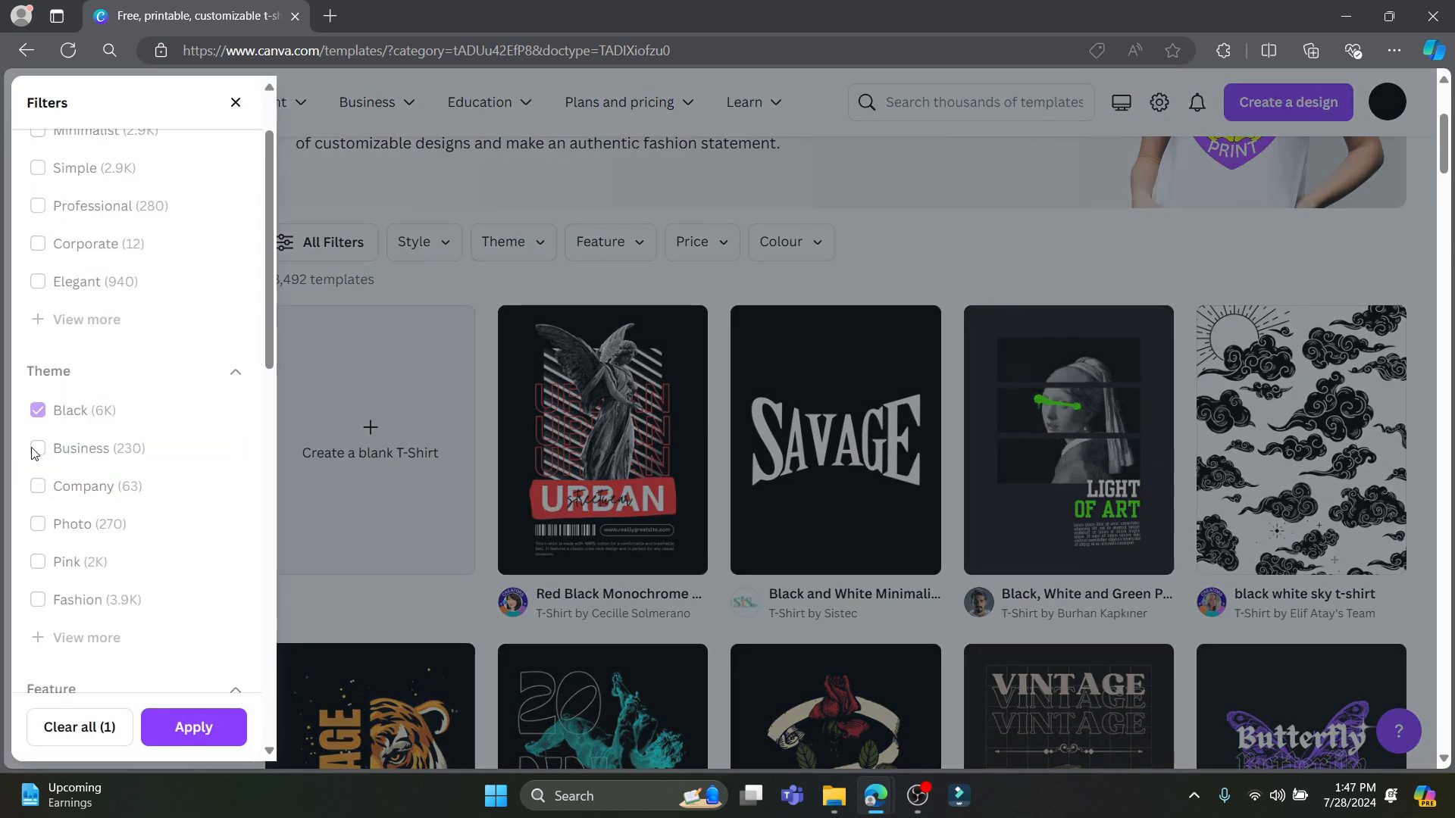
left_click(206, 734)
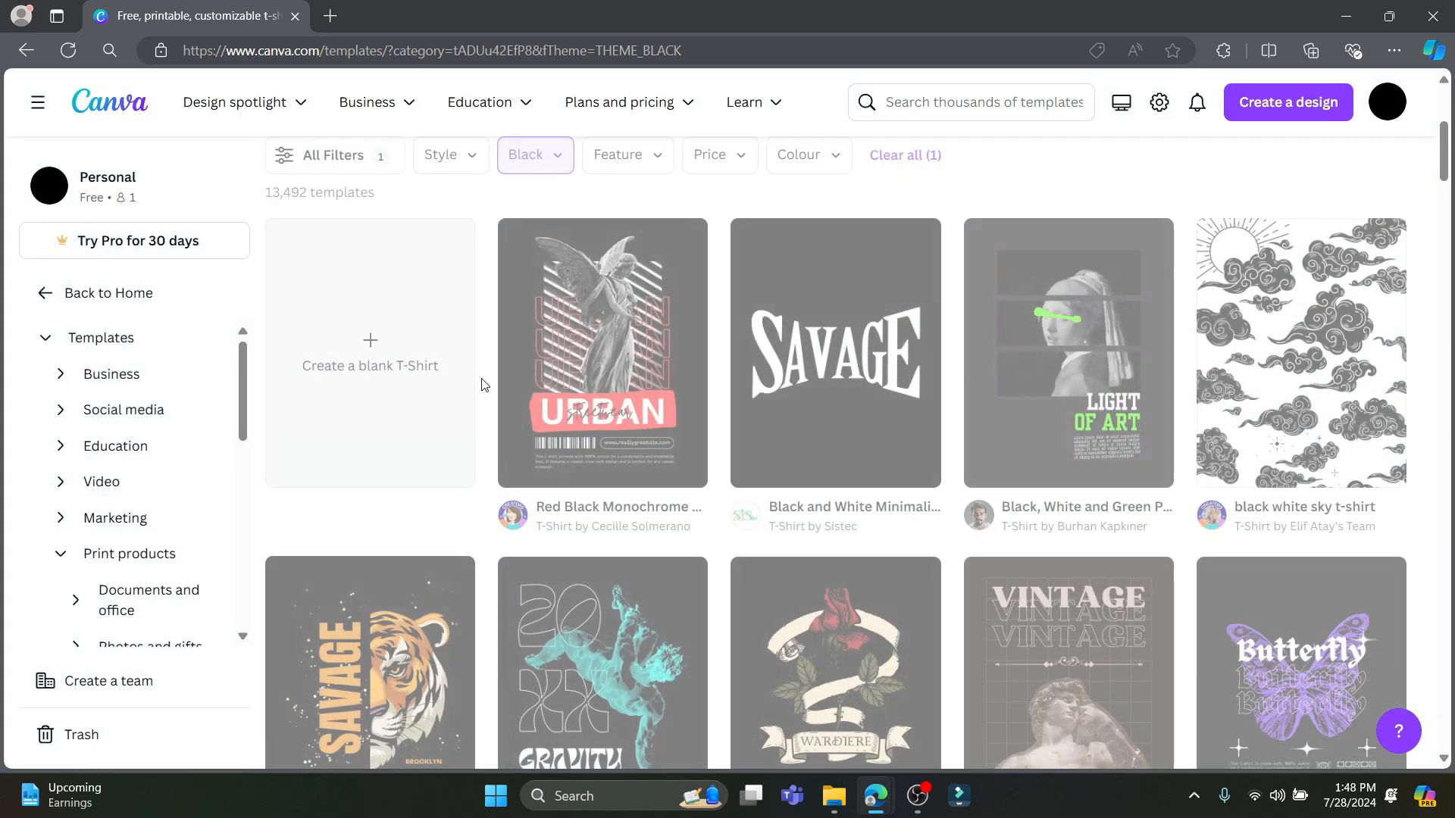
Look through the filtered templates and create a blank T-Shirt design.
scroll(743, 366, "down", 6)
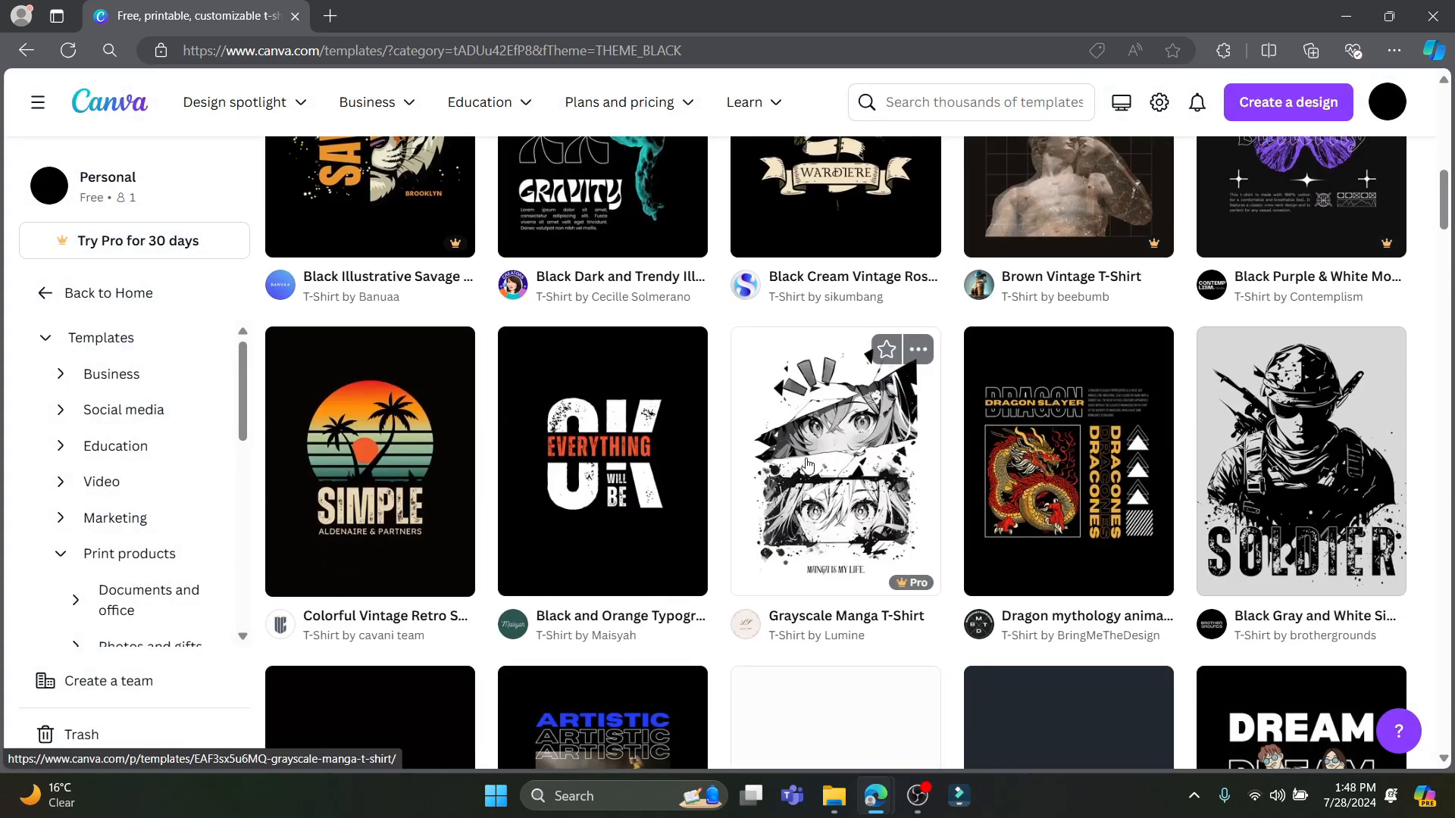
scroll(863, 578, "down", 9)
scroll(871, 561, "up", 5)
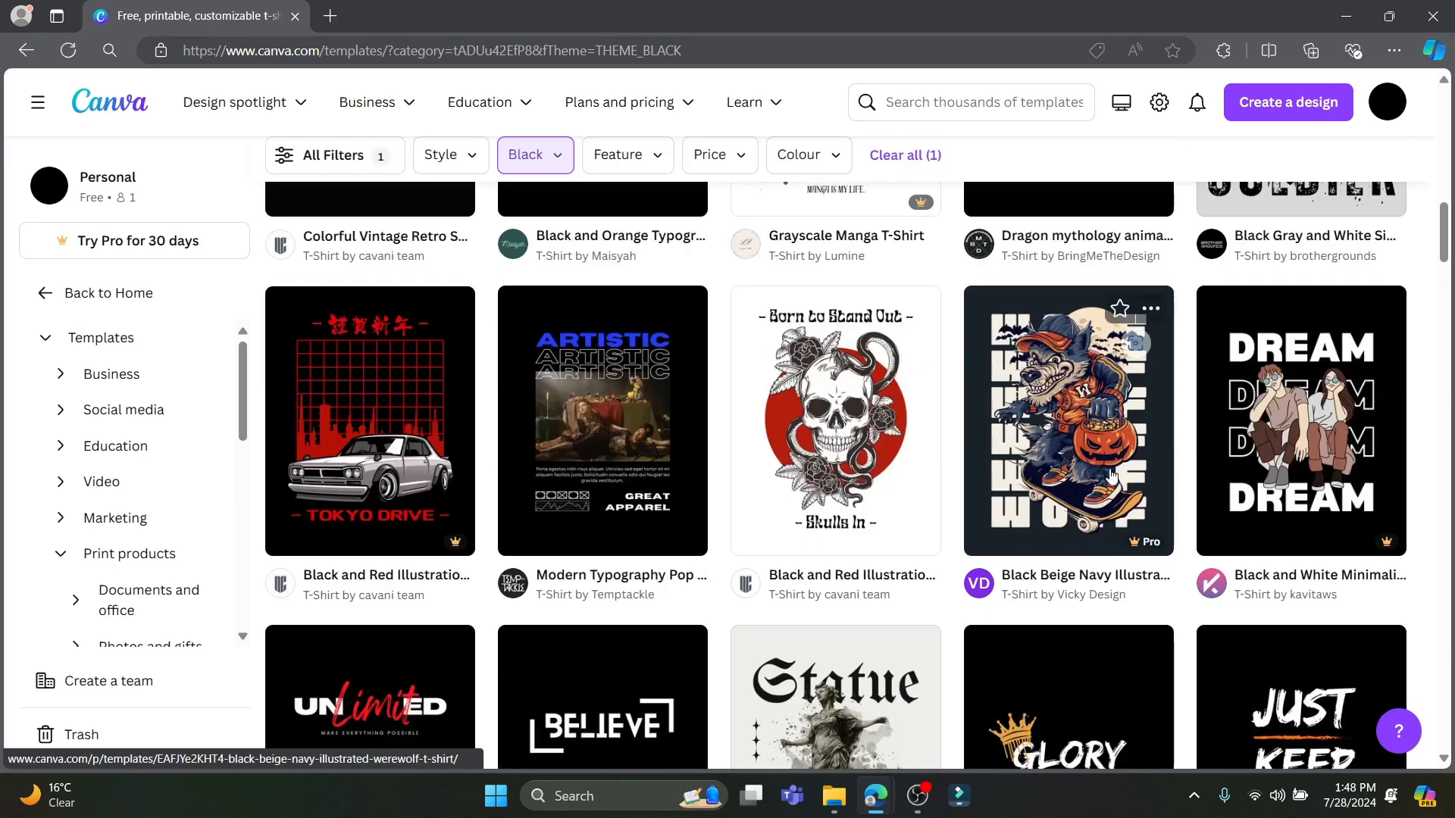
scroll(720, 451, "up", 12)
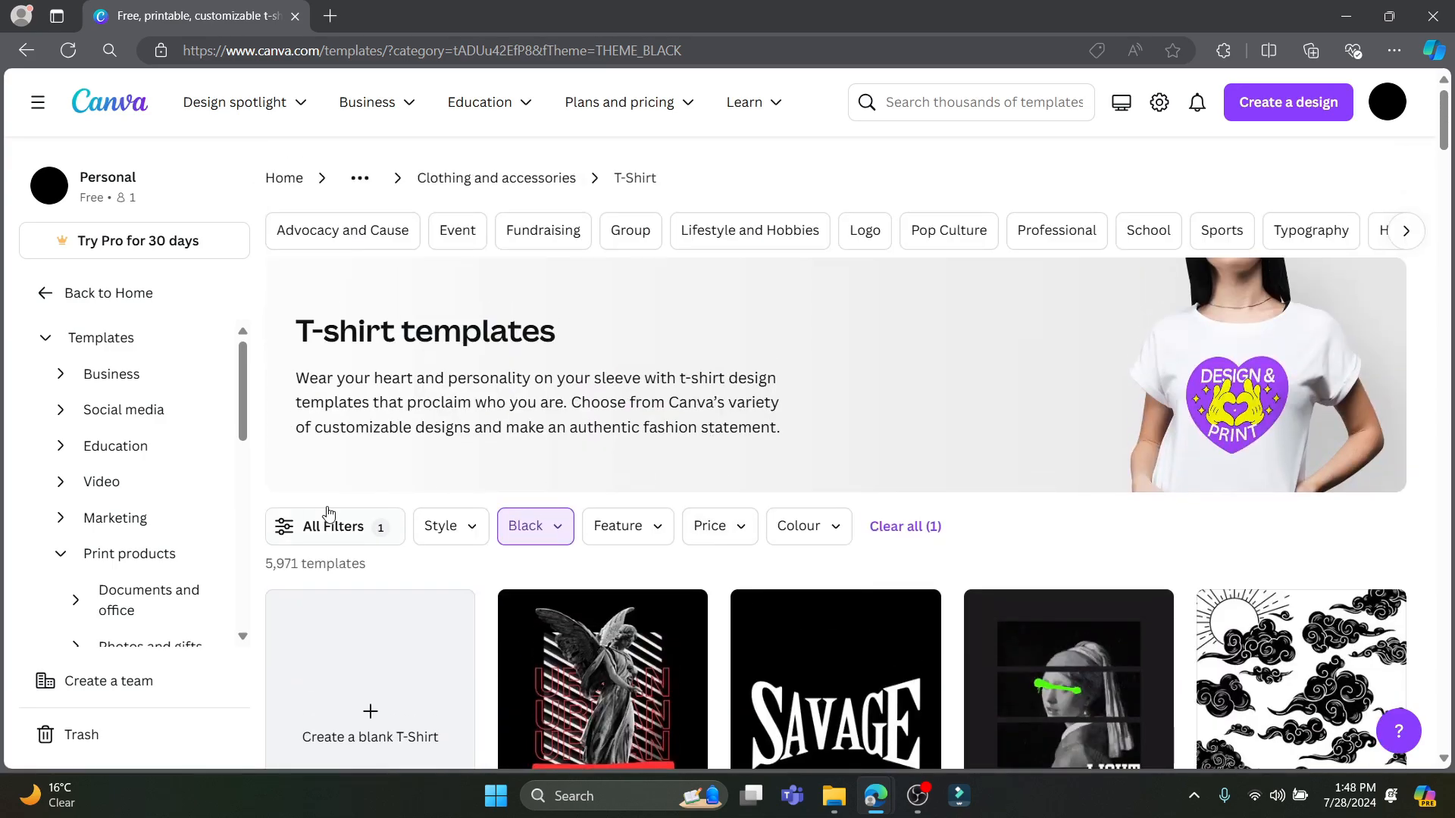
scroll(334, 538, "down", 2)
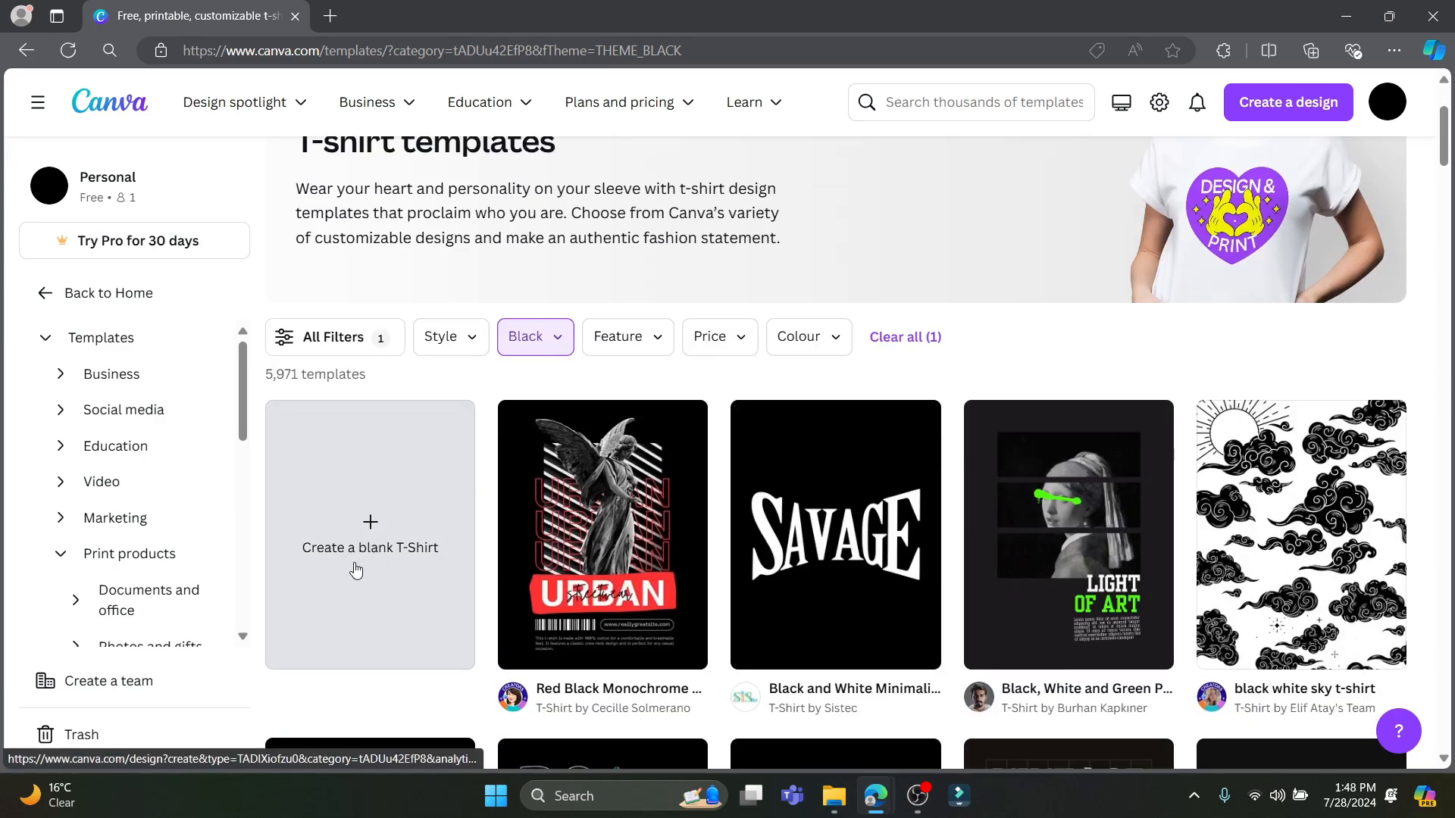
left_click(354, 567)
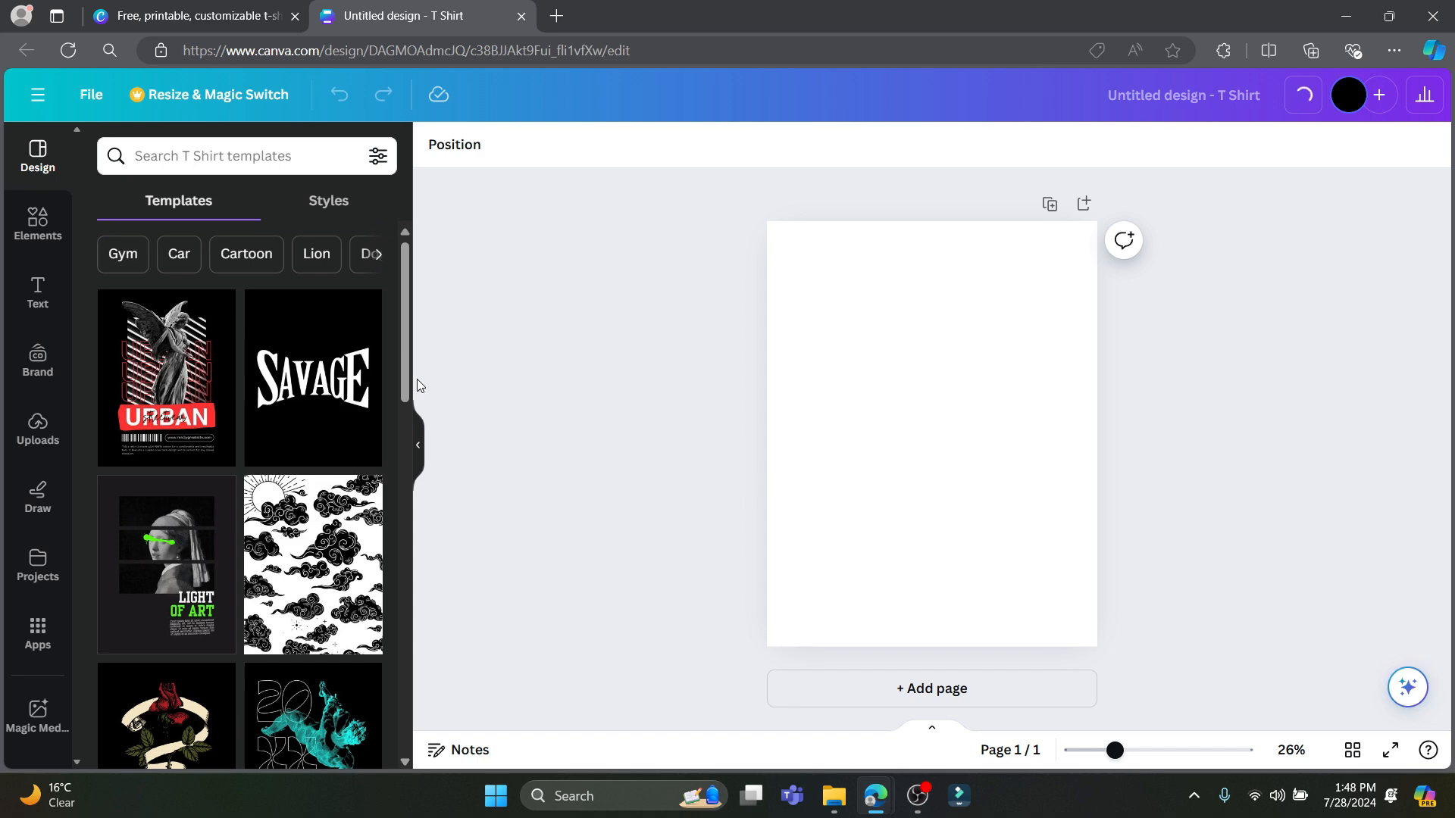
Apply the black white sky t-shirt template to the blank page.
scroll(319, 505, "down", 3)
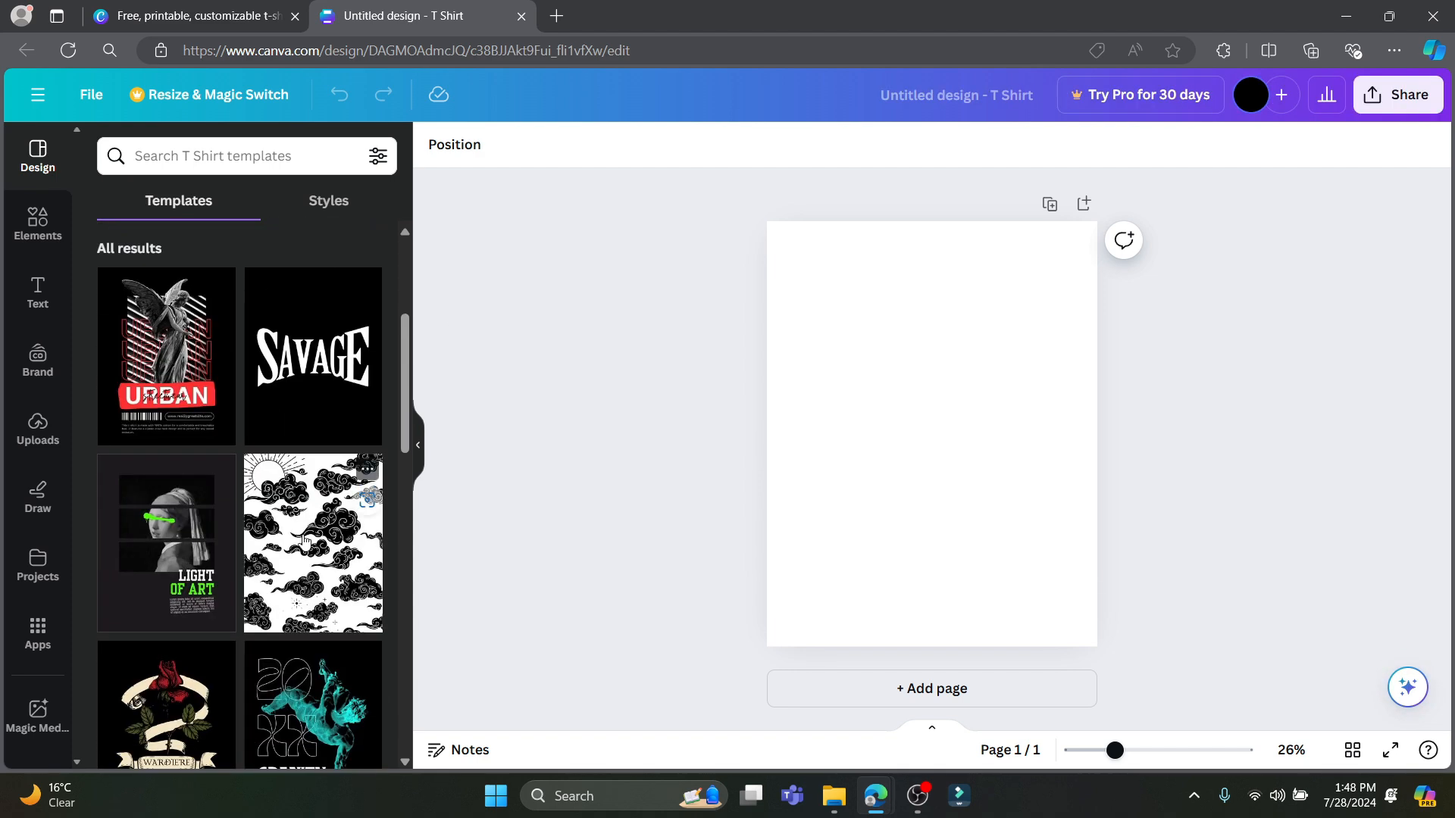
scroll(257, 576, "down", 3)
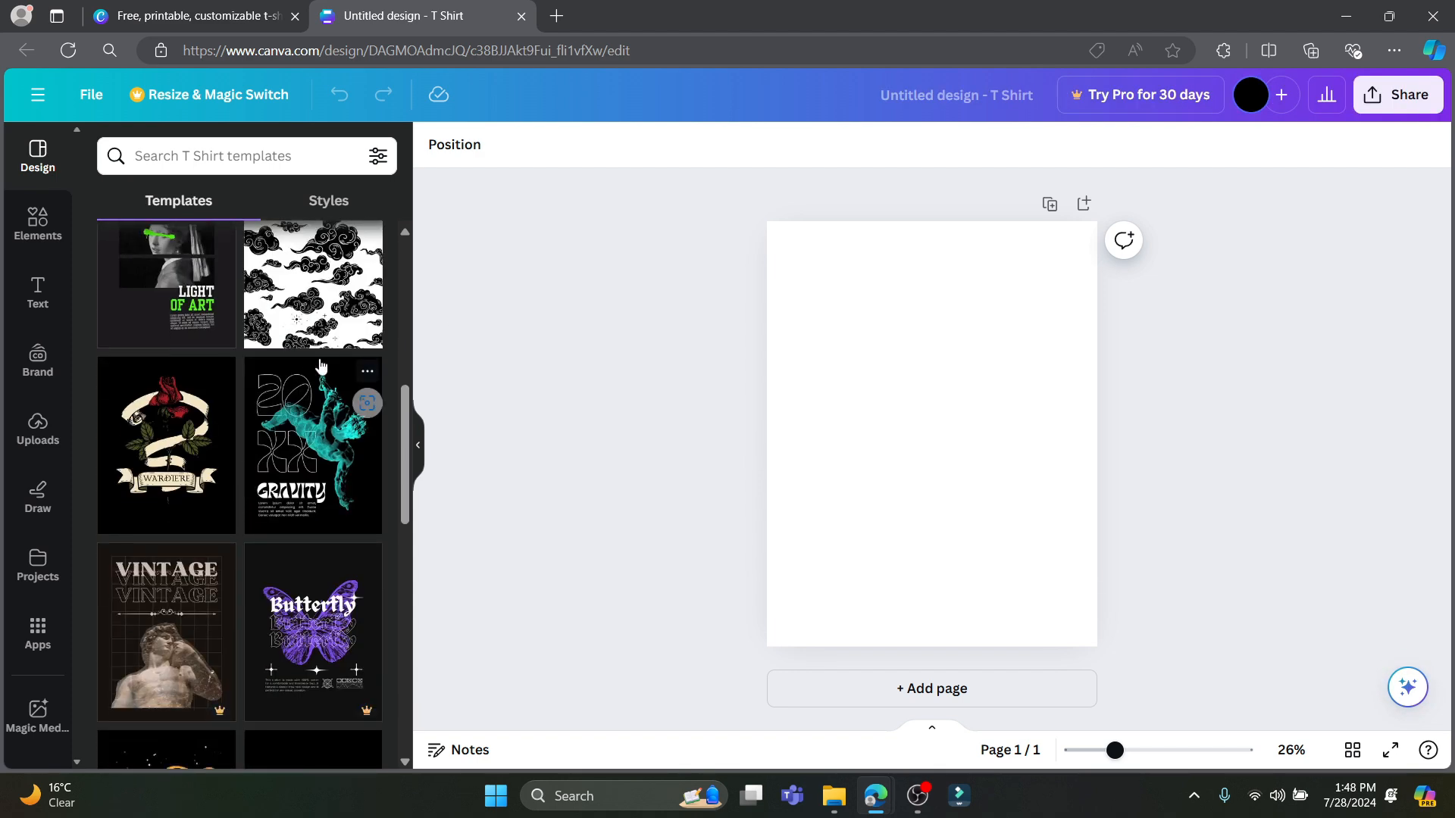
scroll(258, 576, "up", 3)
left_click(297, 526)
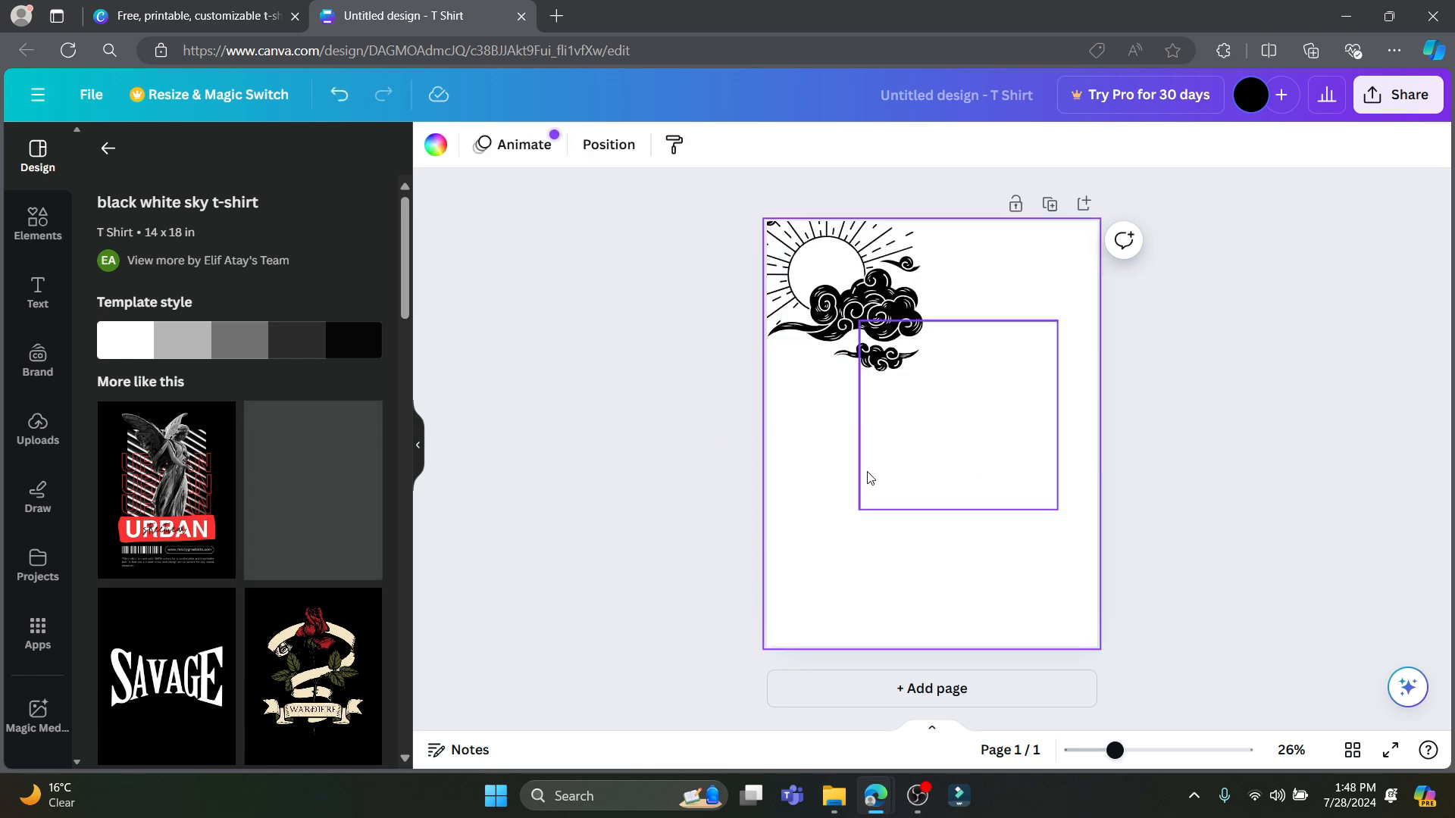
Send the large central cloud graphic to the back of the design.
left_click(871, 350)
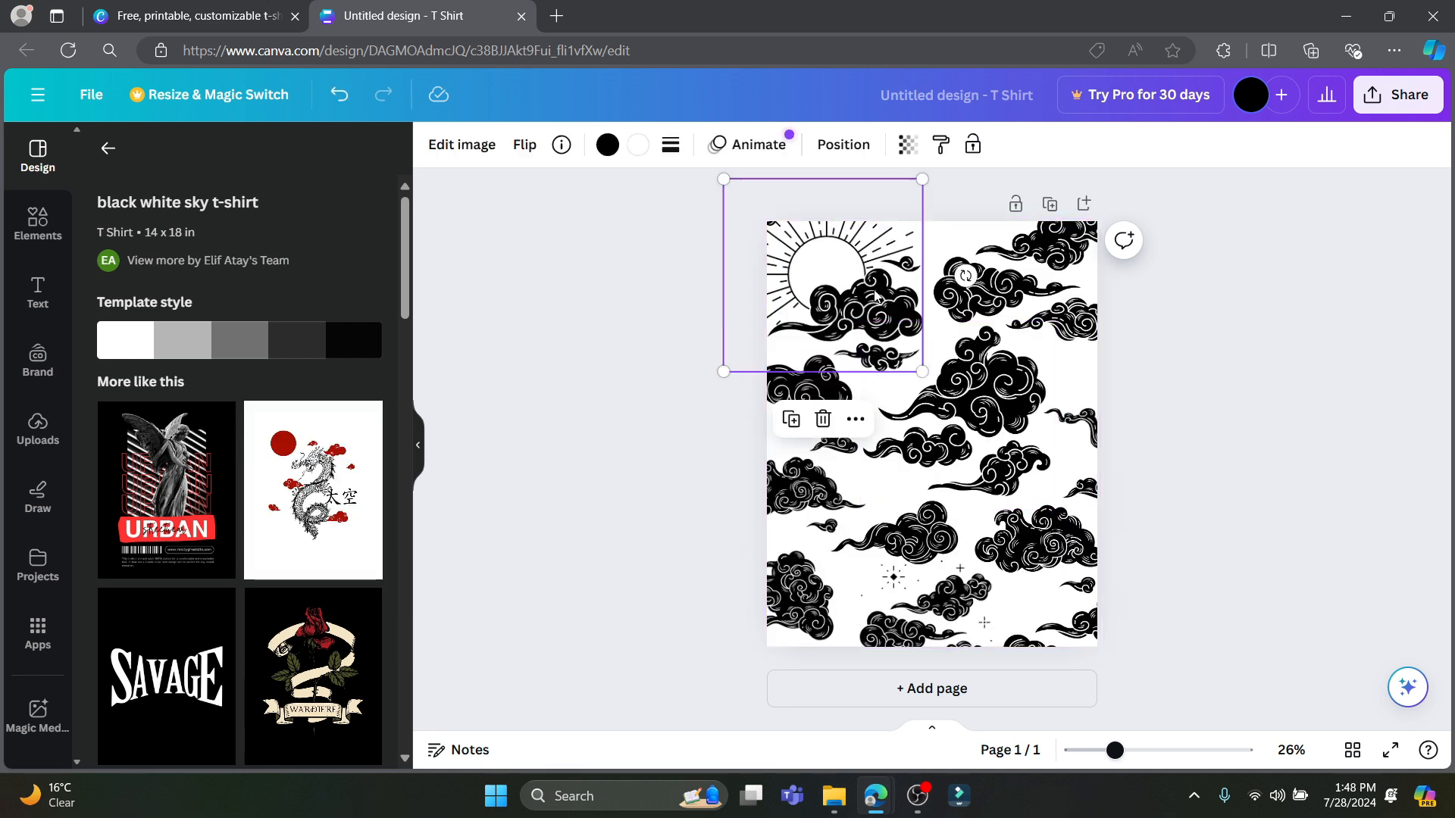
left_click(982, 423)
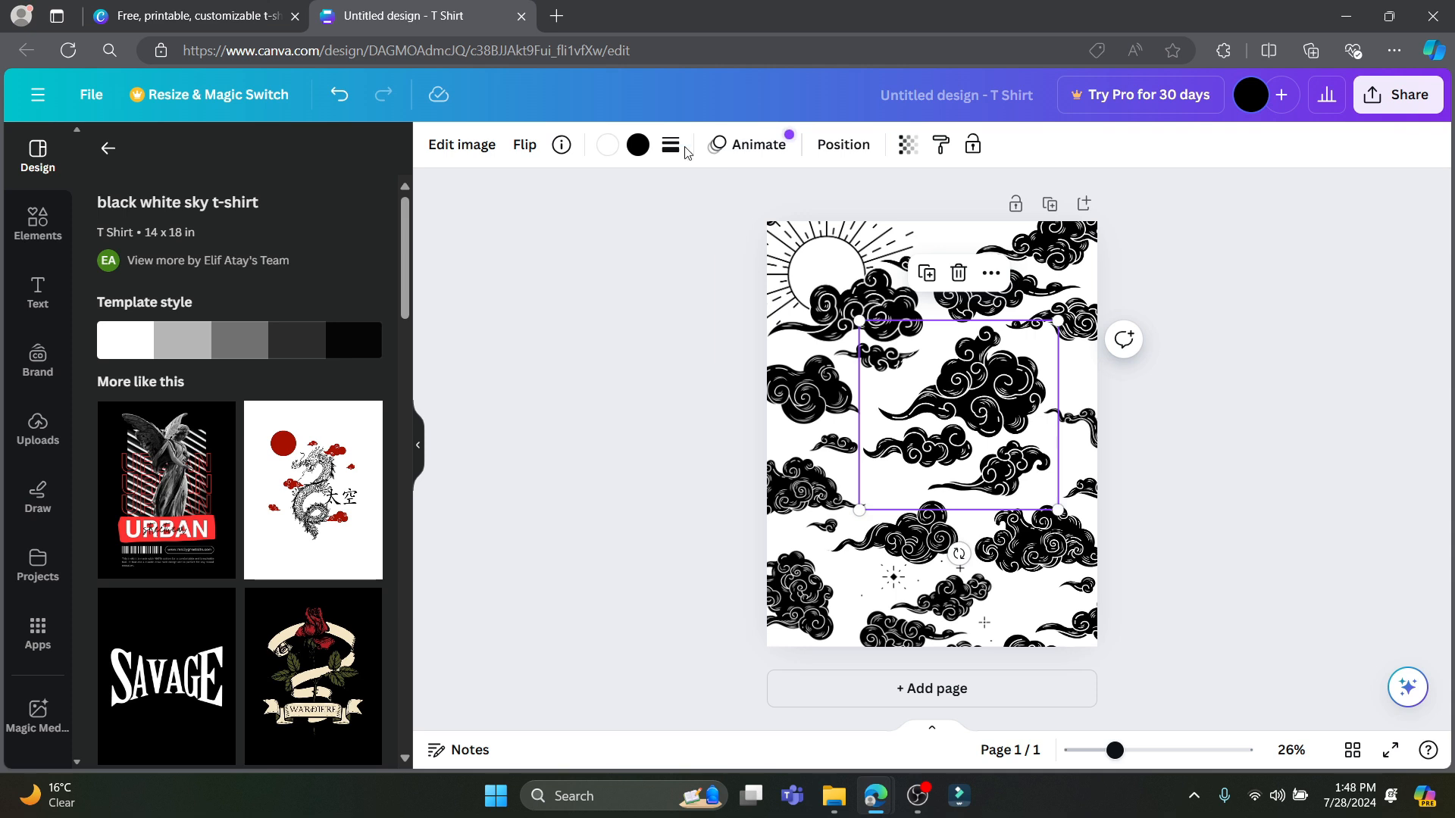
left_click(841, 144)
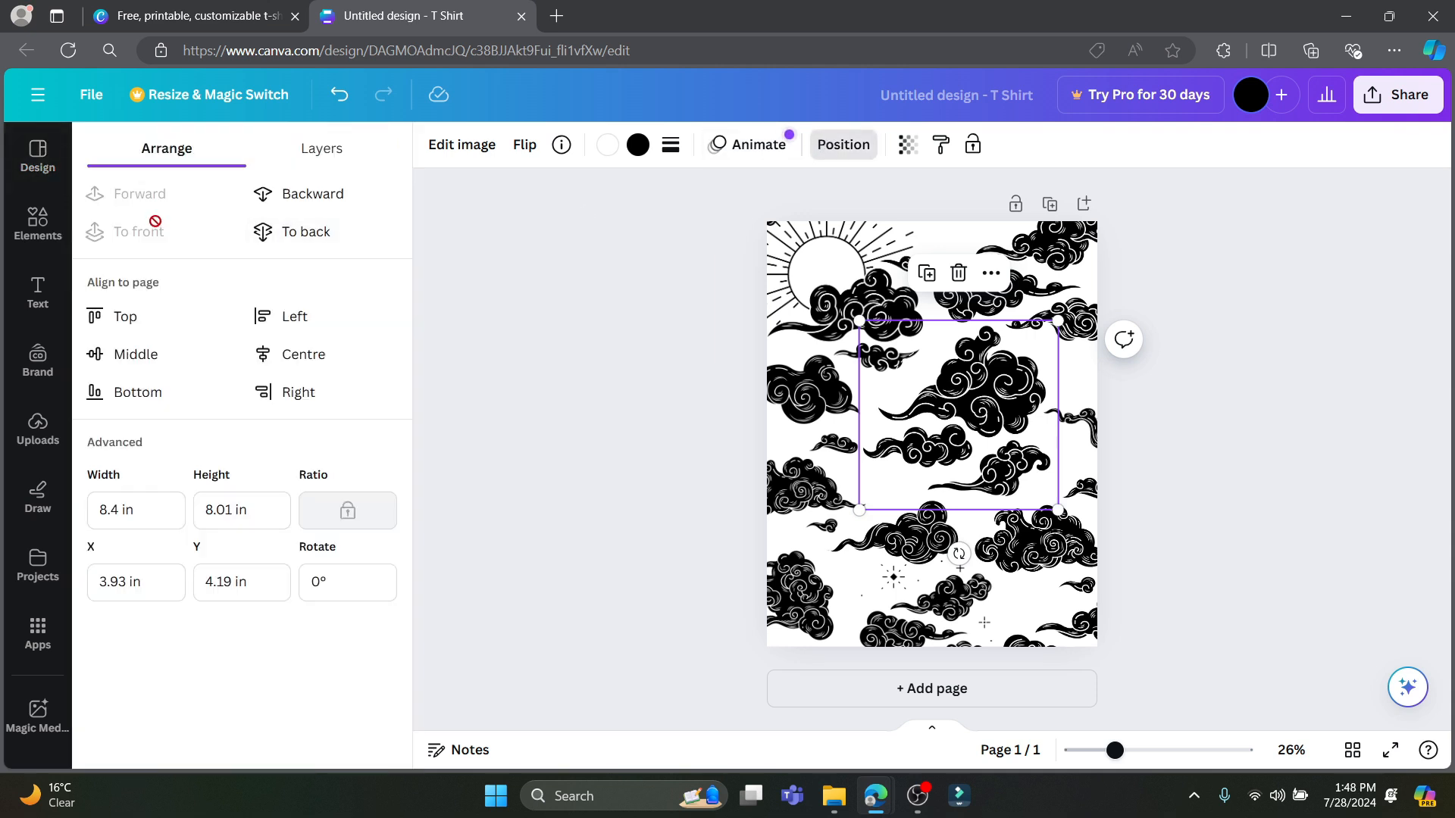
left_click(284, 231)
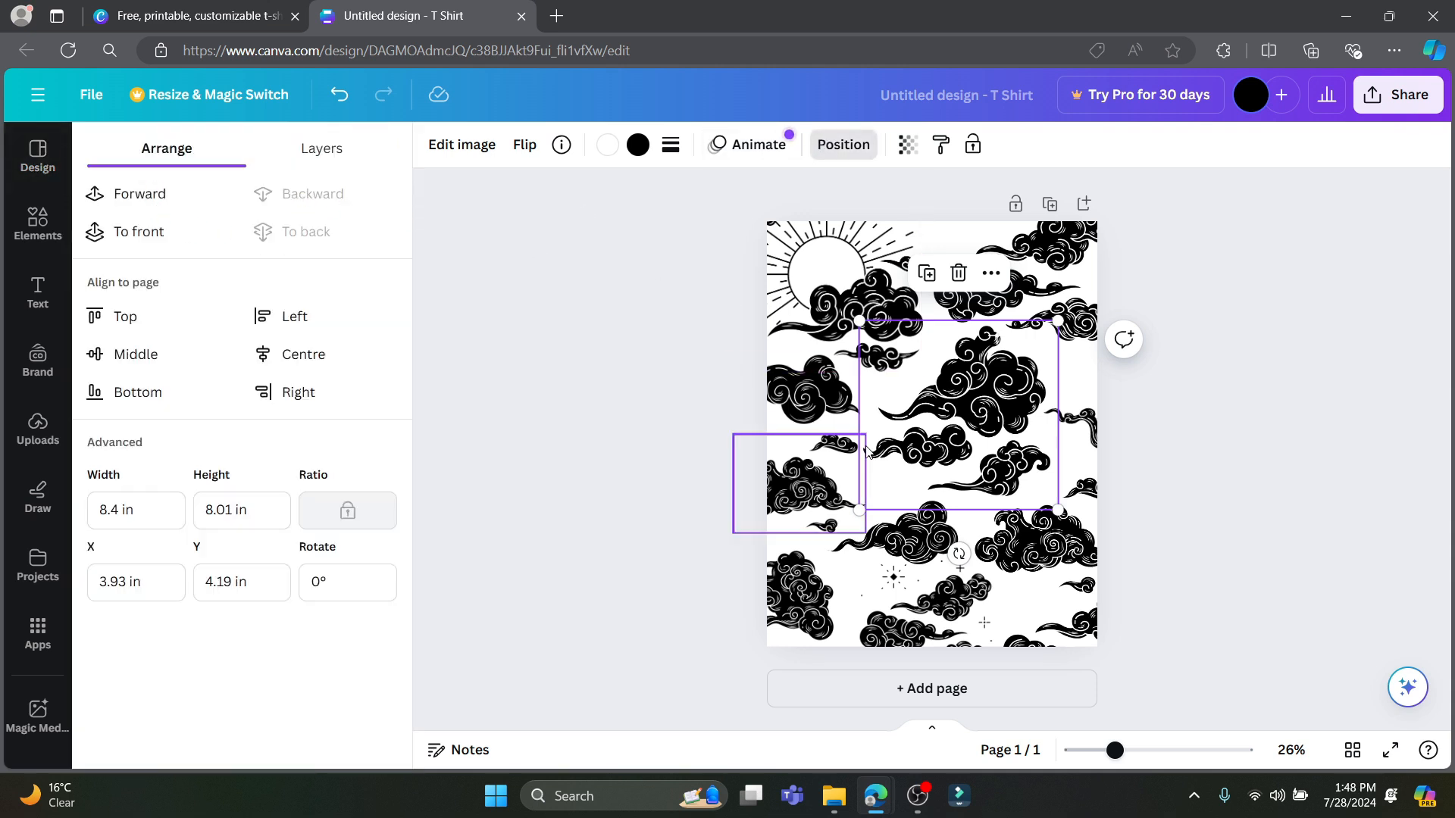
Look through the font combinations and add the Tech glitch one to the middle of the T-shirt design.
left_click(909, 534)
left_click(30, 302)
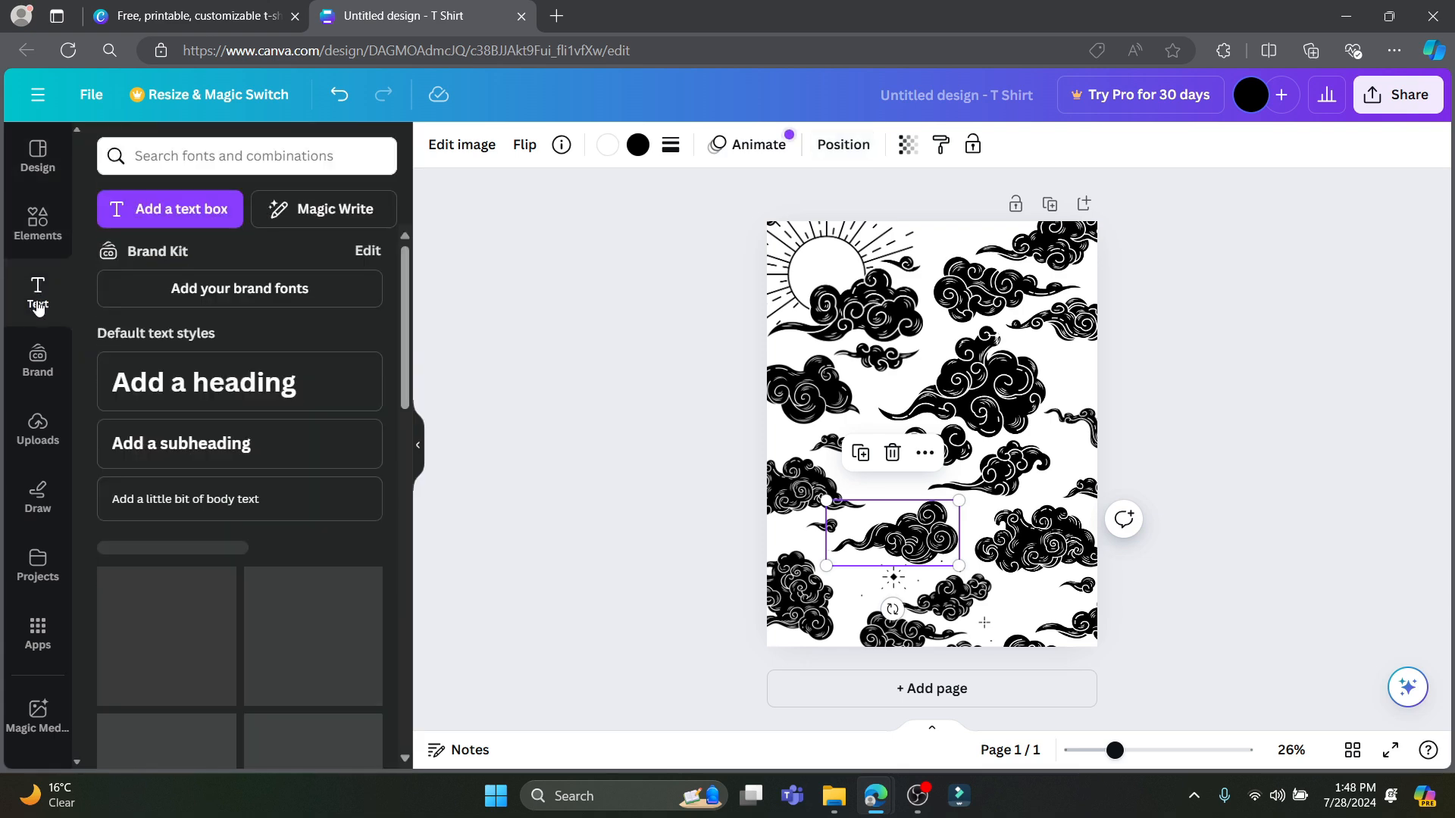
scroll(197, 438, "down", 2)
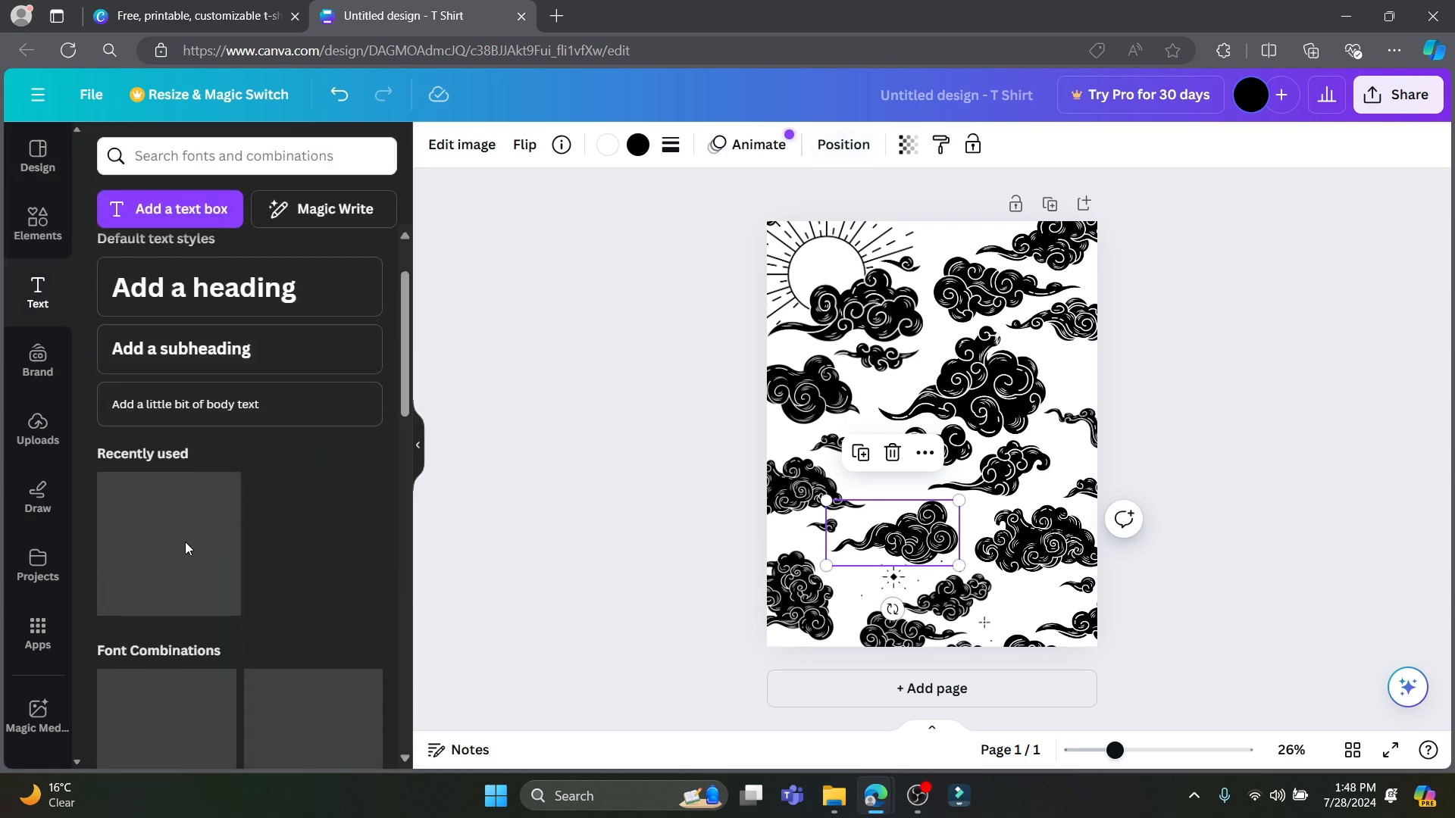
scroll(279, 493, "down", 4)
scroll(279, 493, "up", 5)
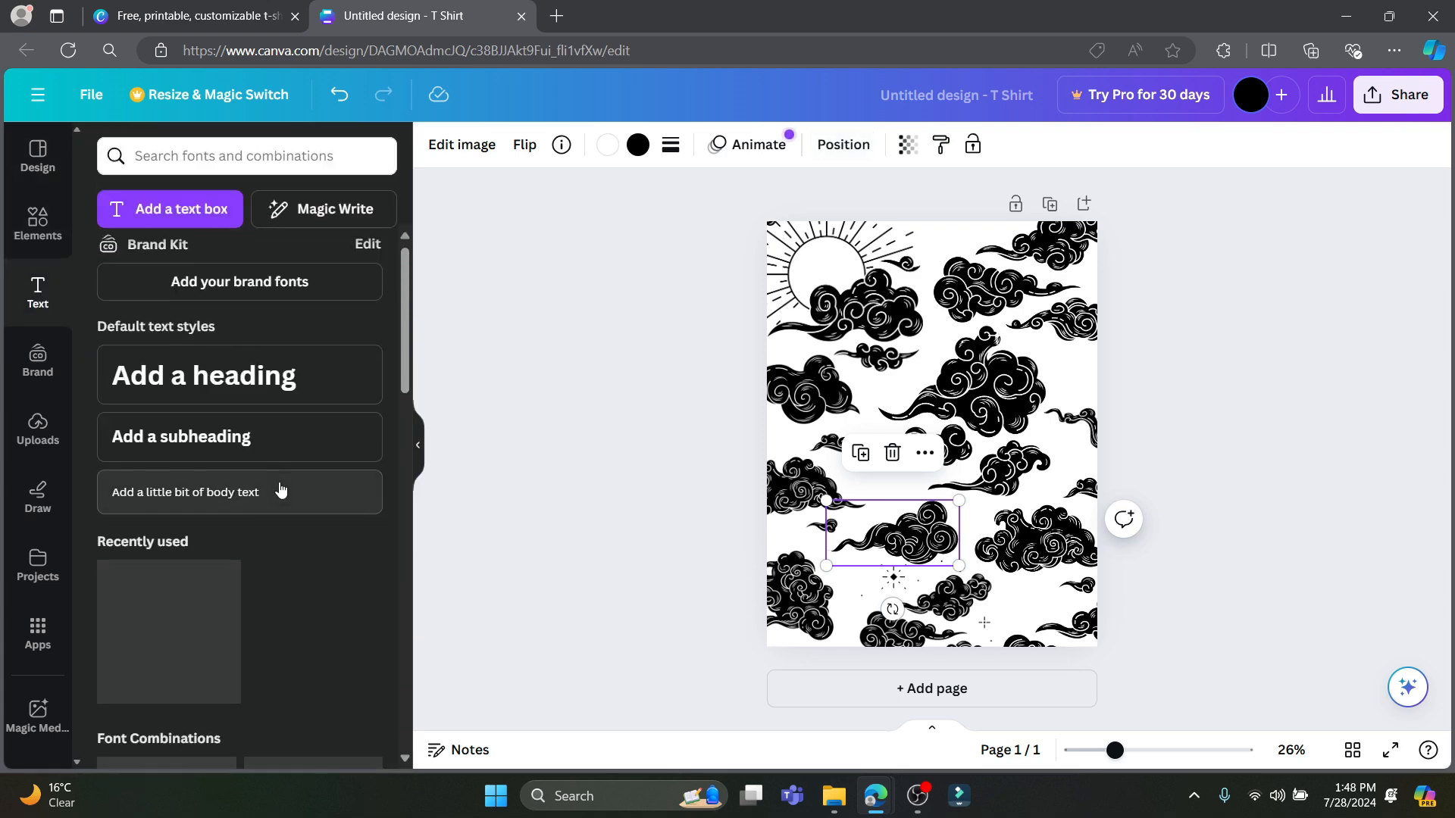
scroll(279, 477, "down", 8)
scroll(282, 450, "up", 10)
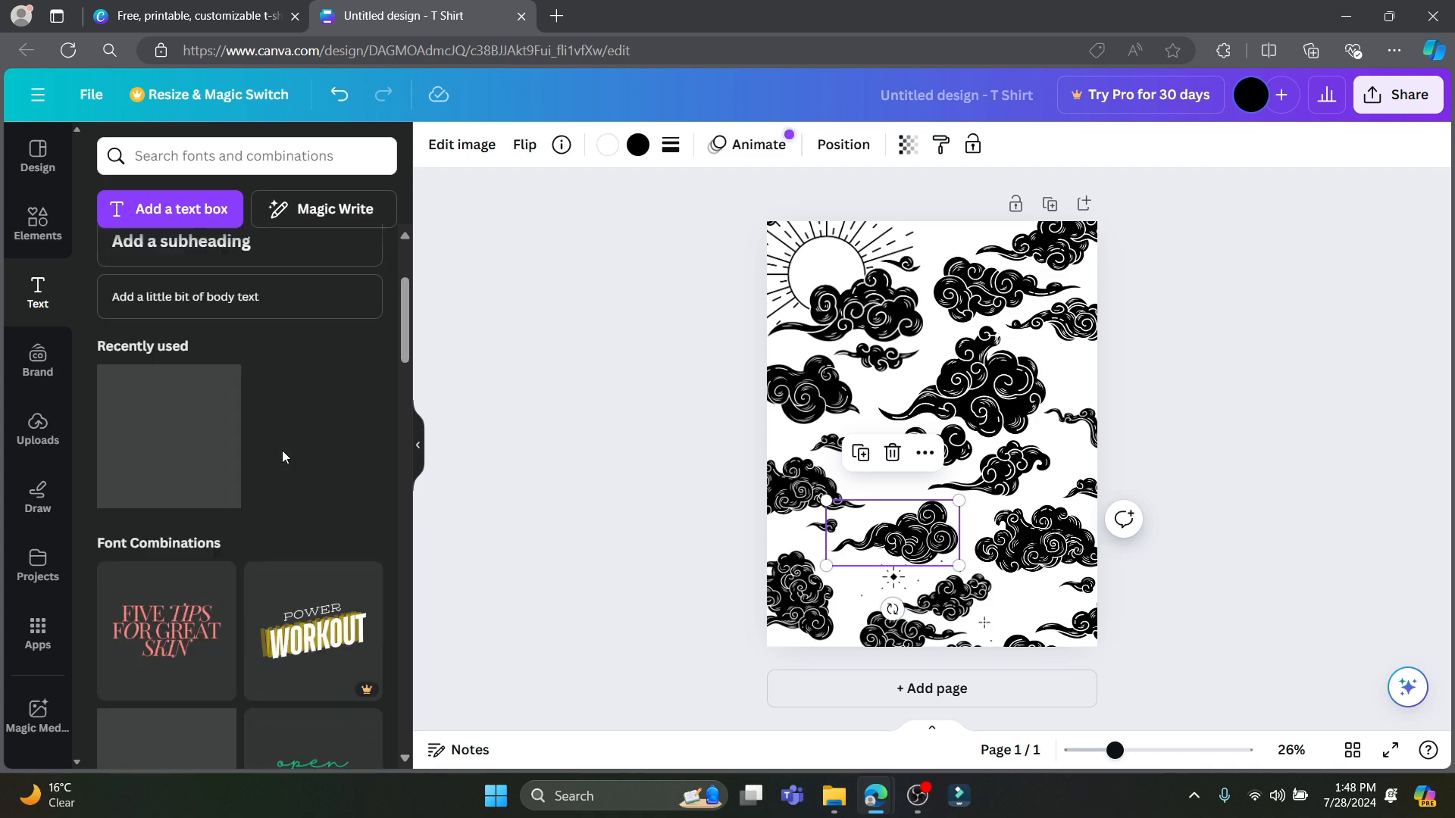
scroll(282, 450, "down", 5)
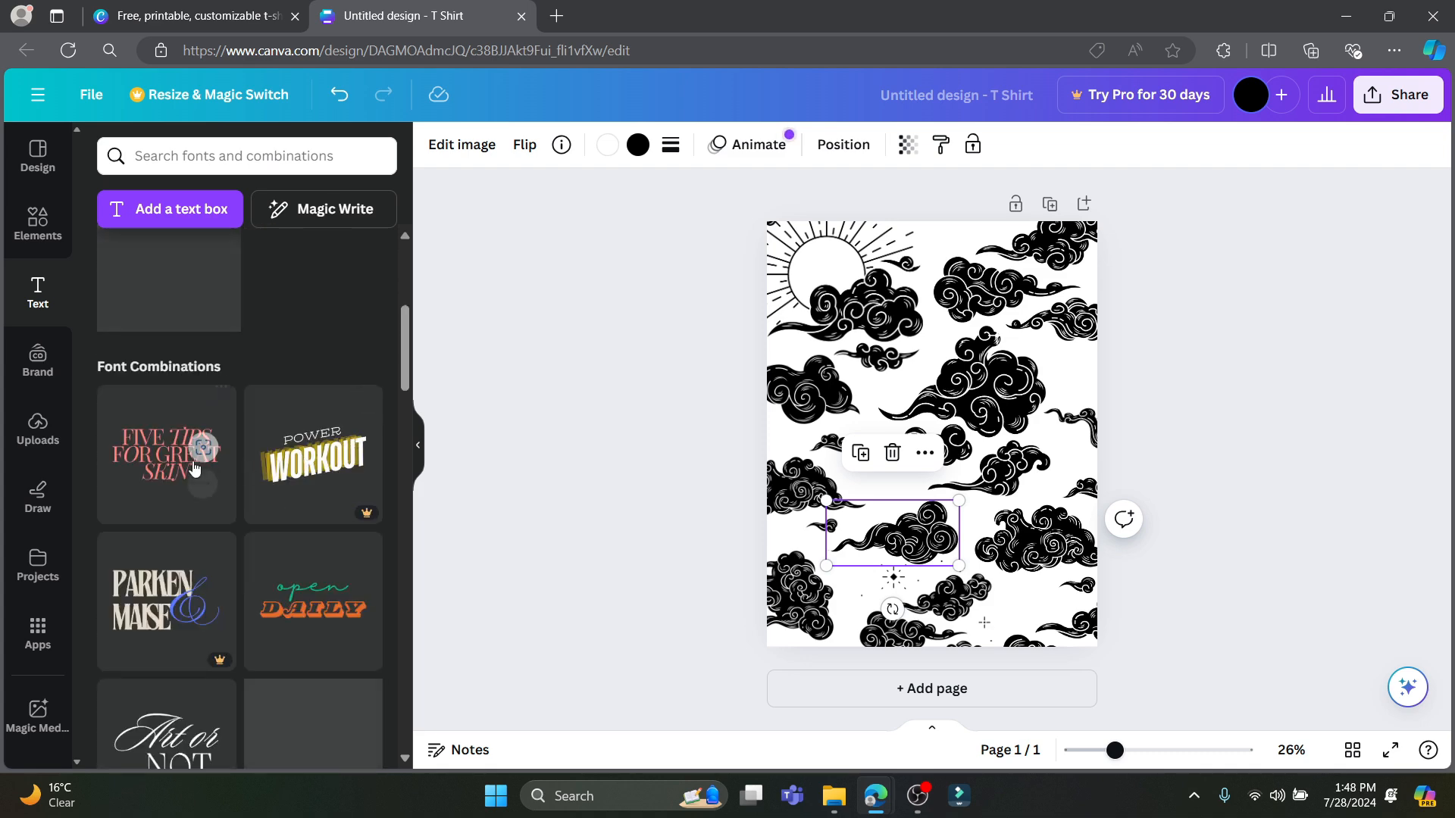
scroll(273, 569, "down", 3)
scroll(258, 606, "down", 1)
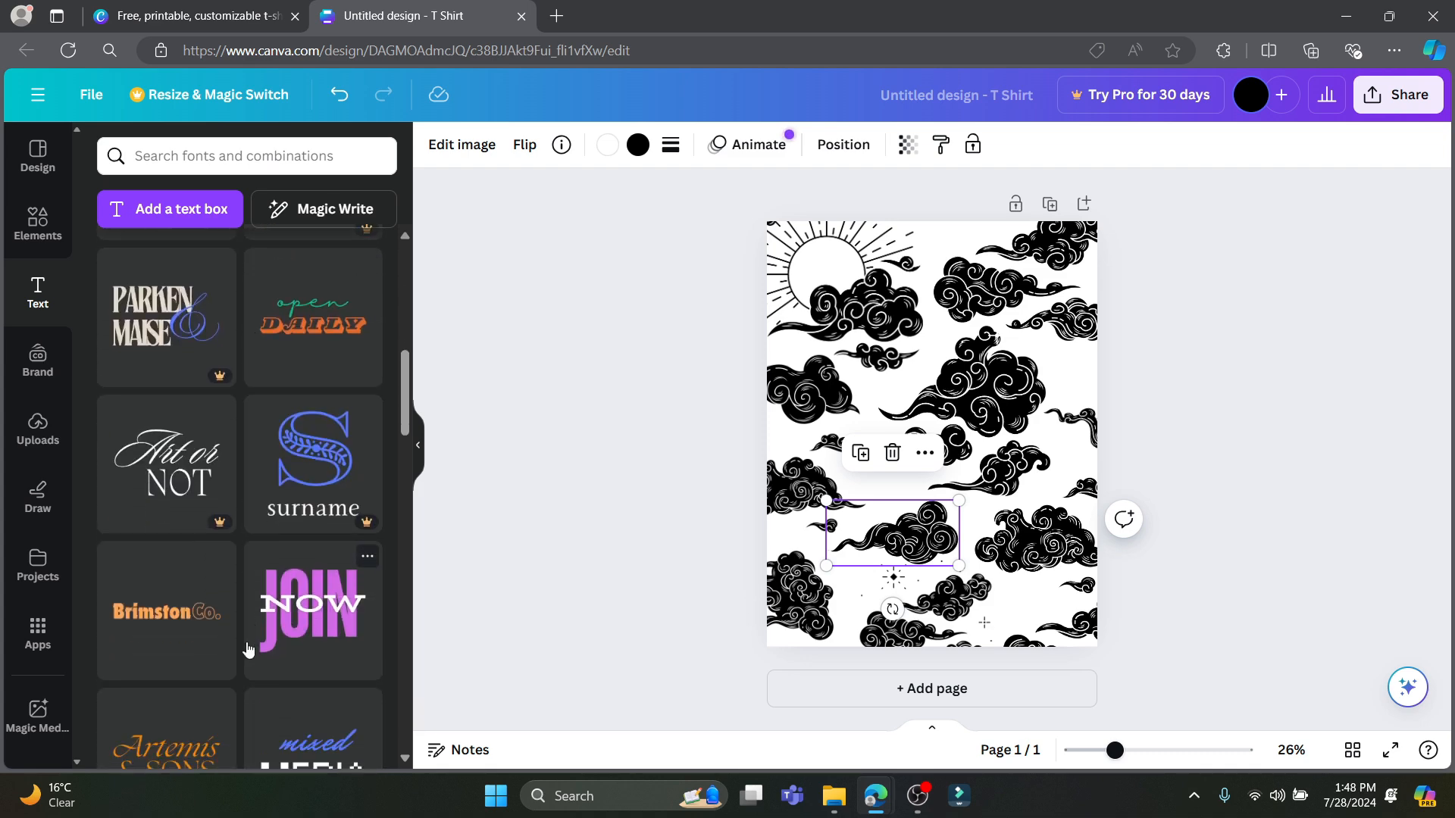
scroll(273, 519, "down", 10)
scroll(227, 485, "up", 3)
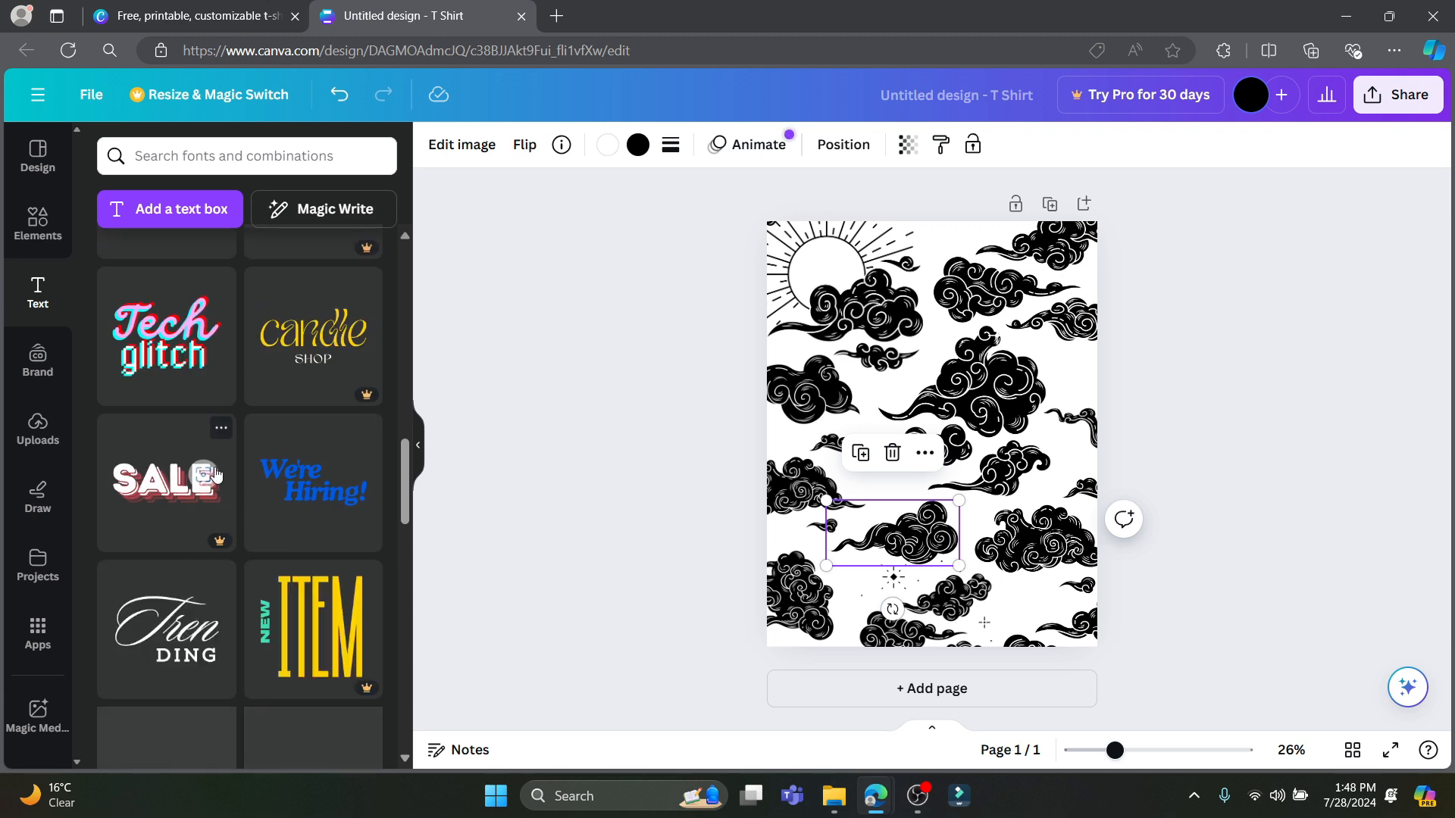
left_click_drag(173, 344, 963, 413)
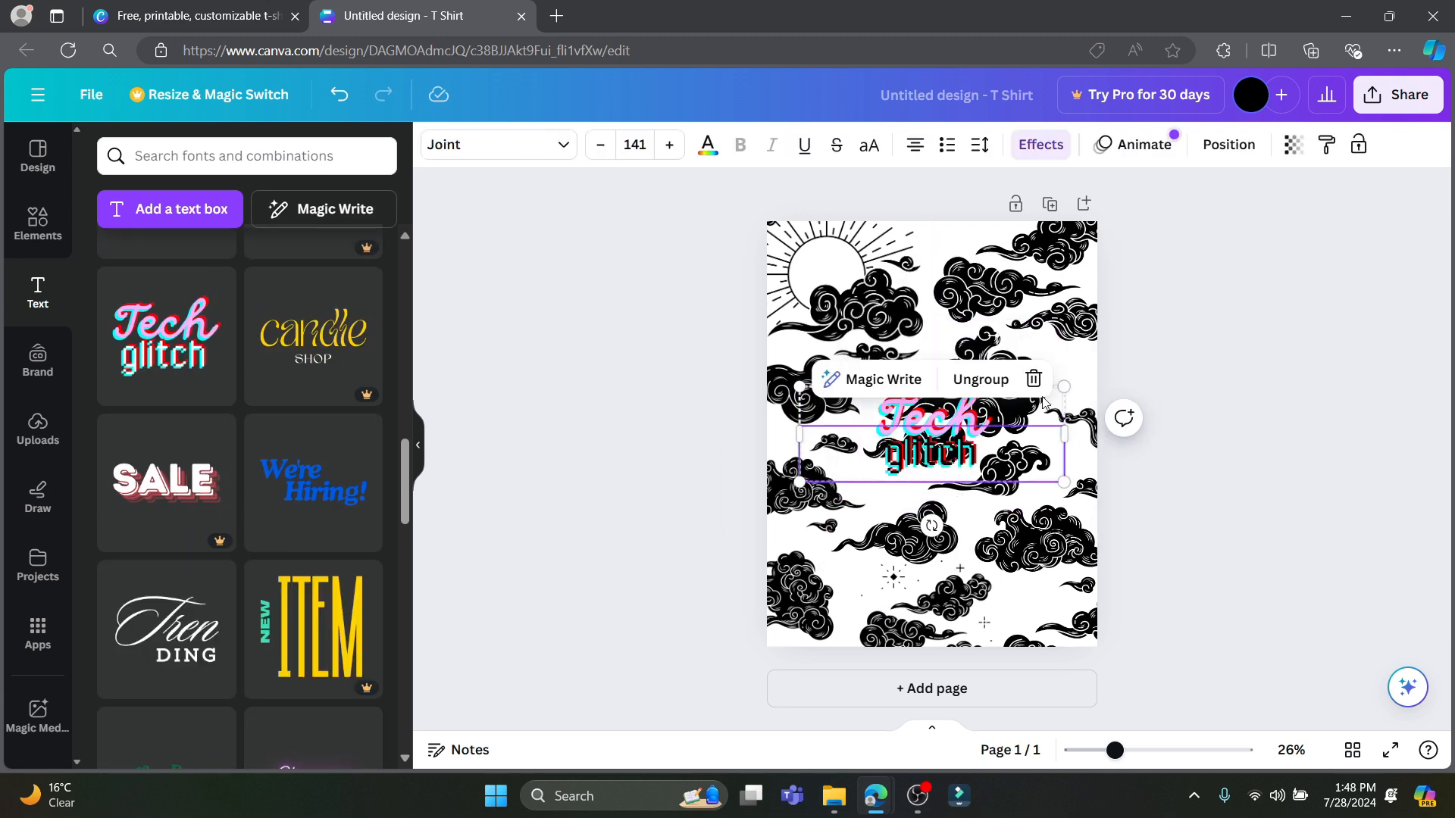
Enlarge the Tech glitch text group across the full page width and centre it slightly above the page's middle.
left_click_drag(1064, 388, 1114, 367)
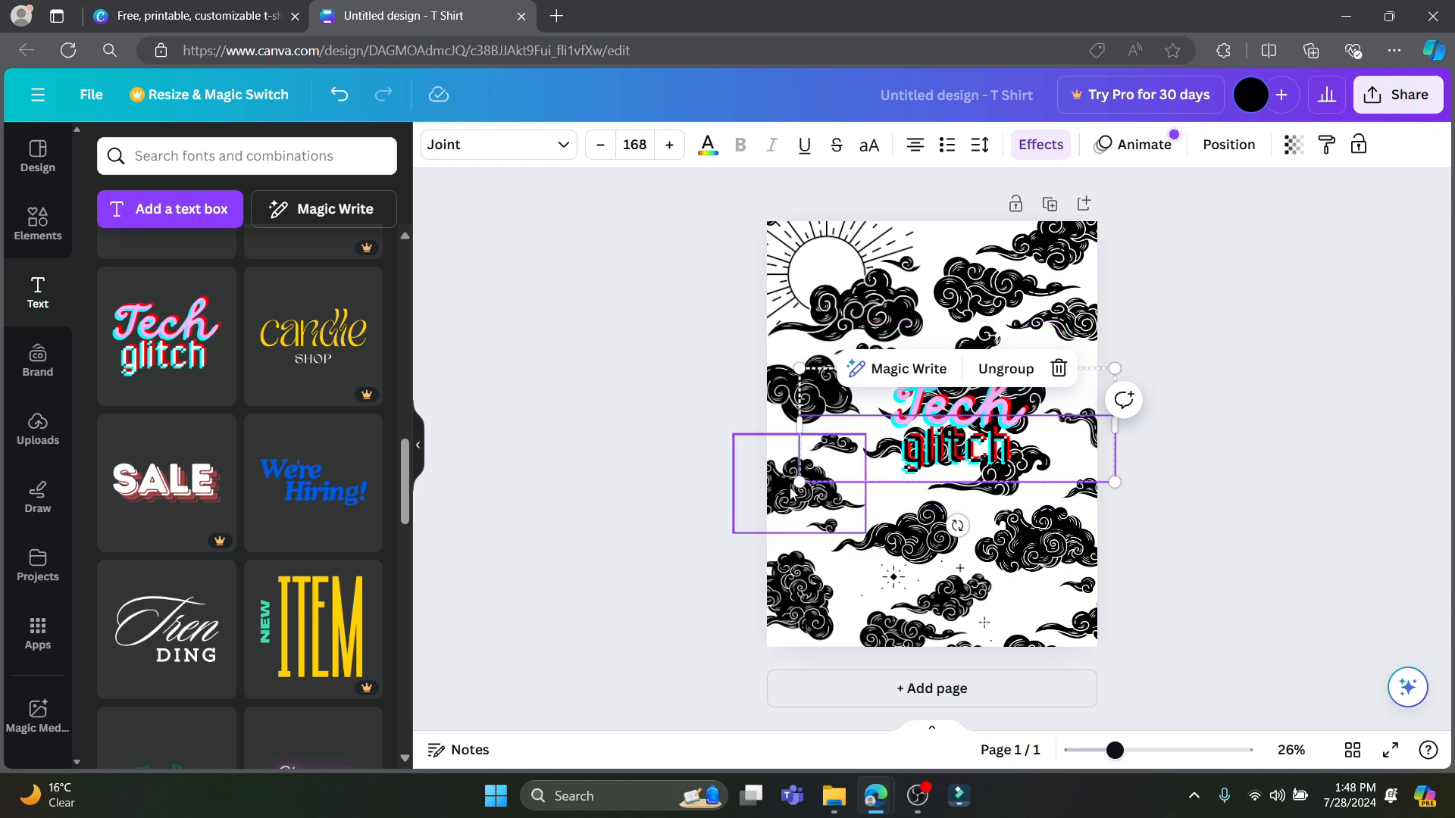
left_click_drag(794, 482, 726, 507)
mouse_move(923, 403)
left_mouse_down()
mouse_move(928, 451)
mouse_move(937, 339)
mouse_move(928, 391)
left_mouse_up()
left_click(997, 549)
Replace the word Tech in the text group with AKATSUKI.
left_click(943, 396)
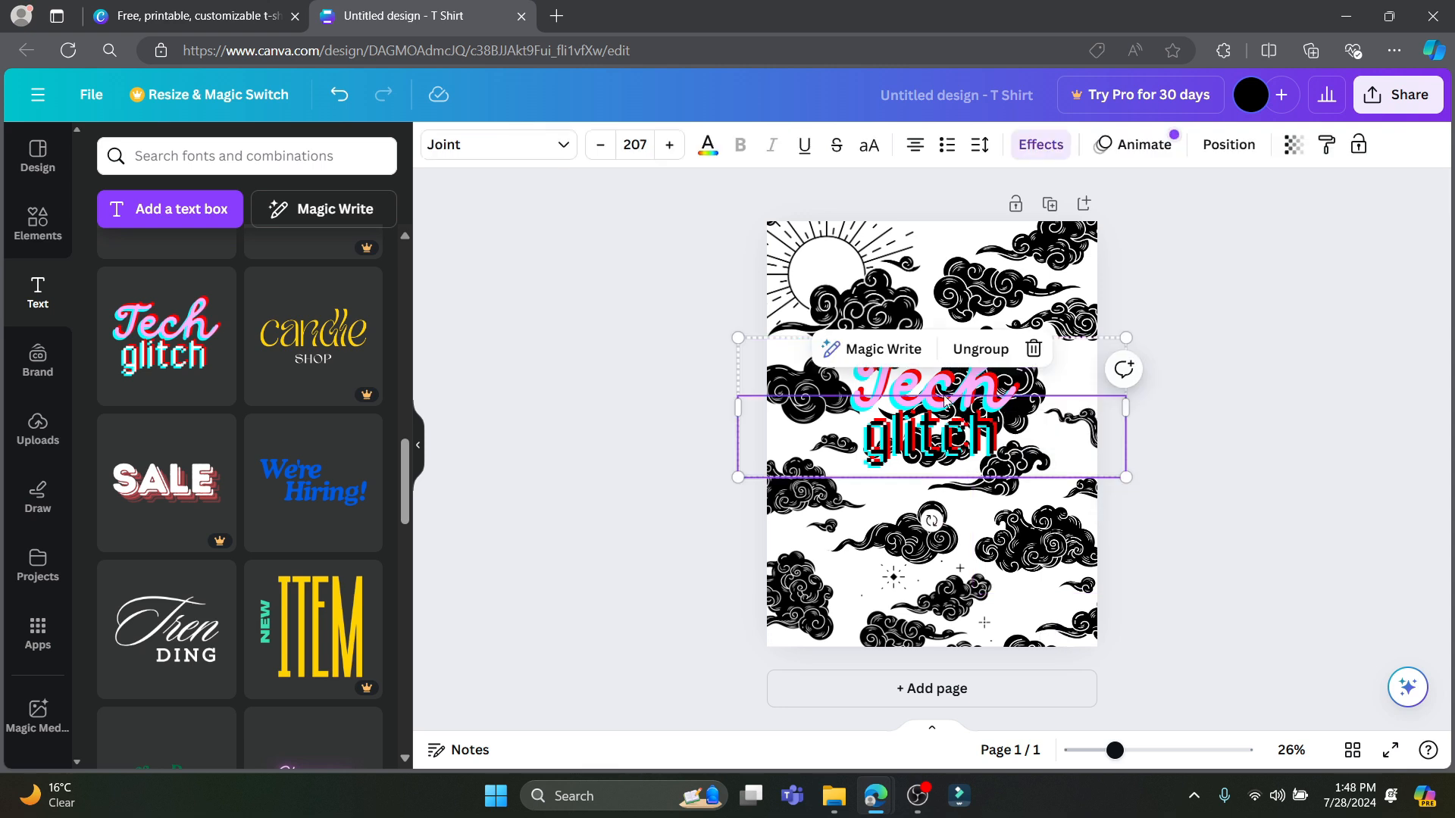
left_click(942, 392)
double_click(942, 392)
key("BackSpace")
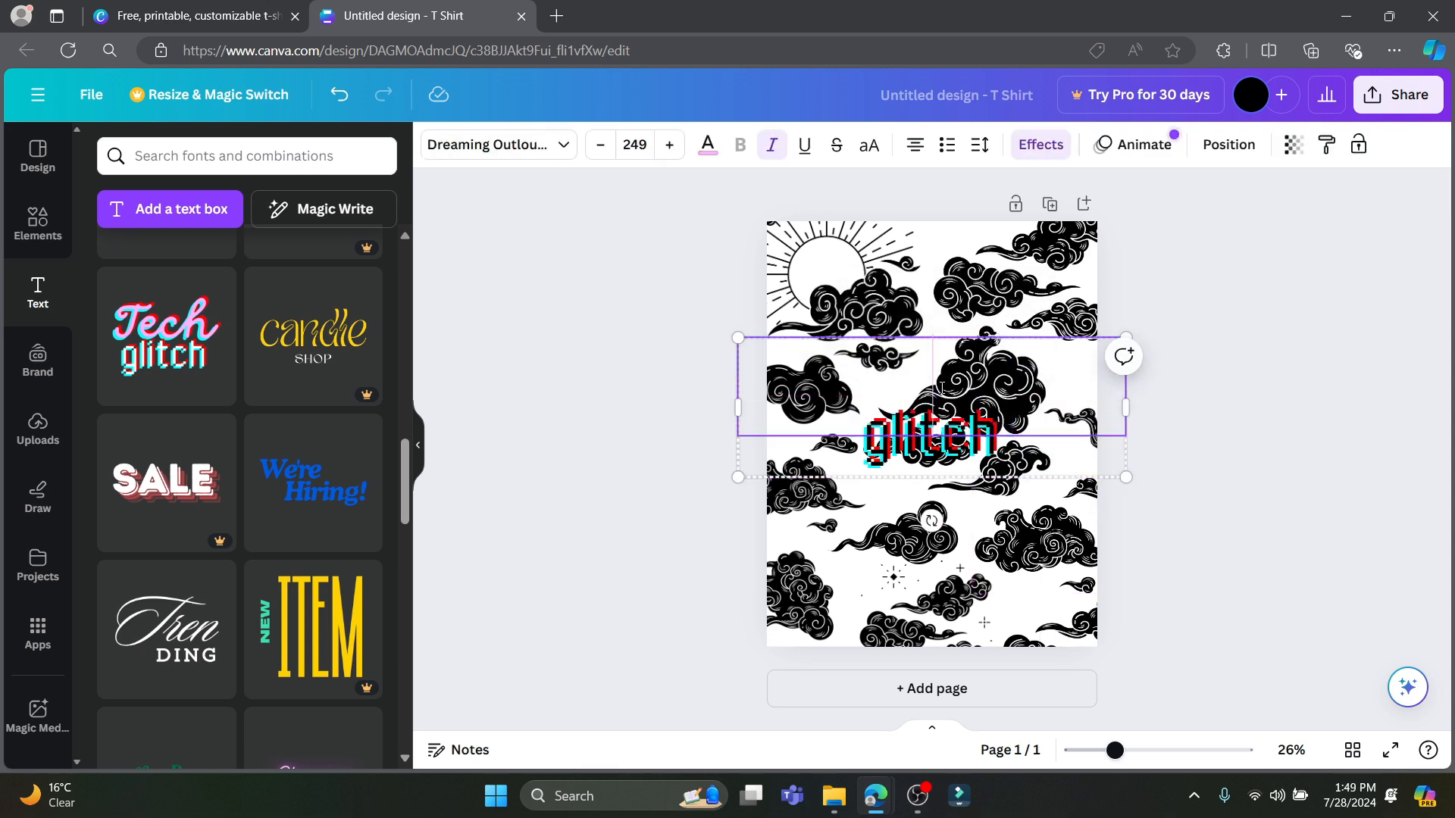
left_click(952, 458)
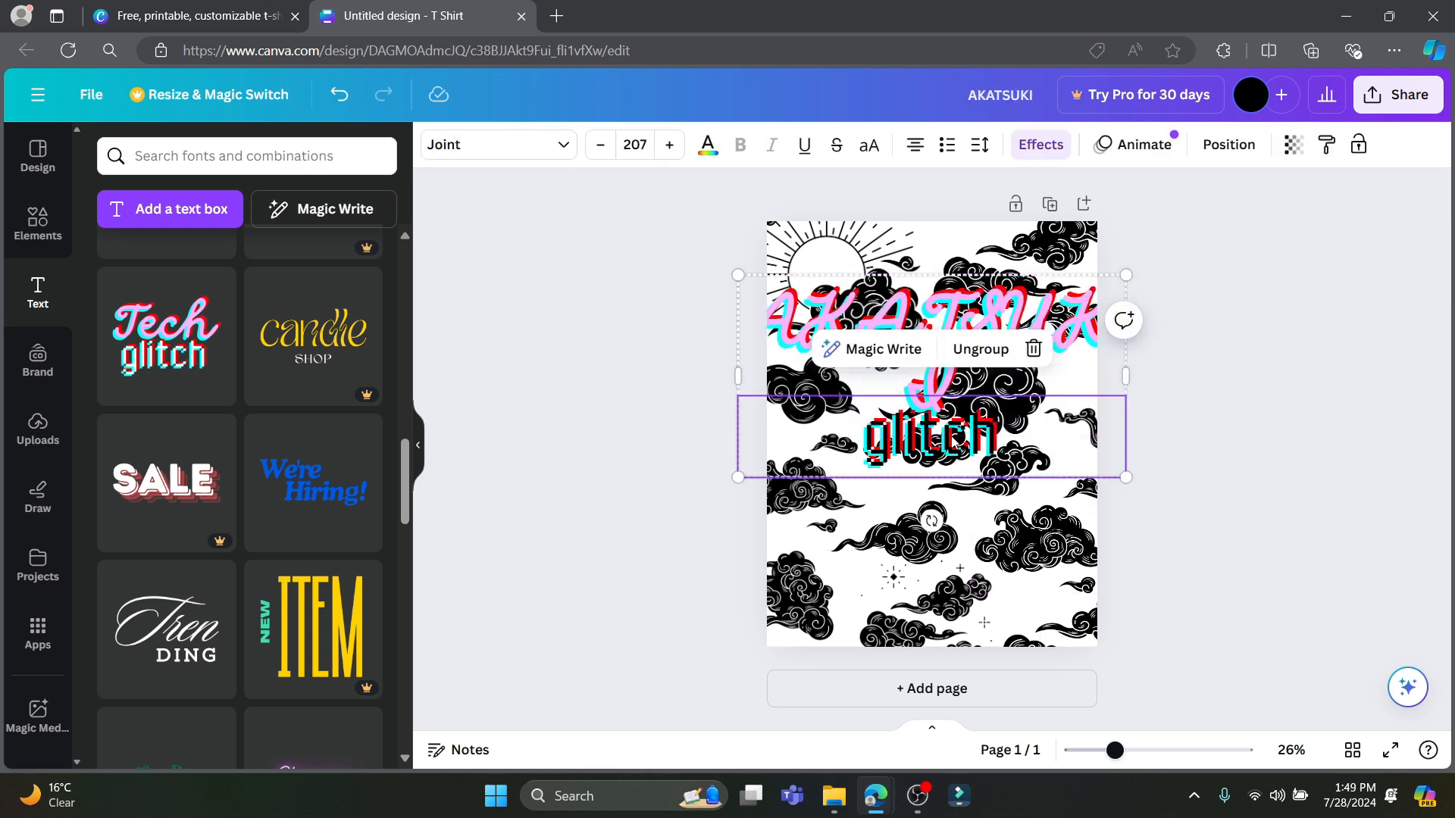
left_click(953, 440)
left_click(940, 523)
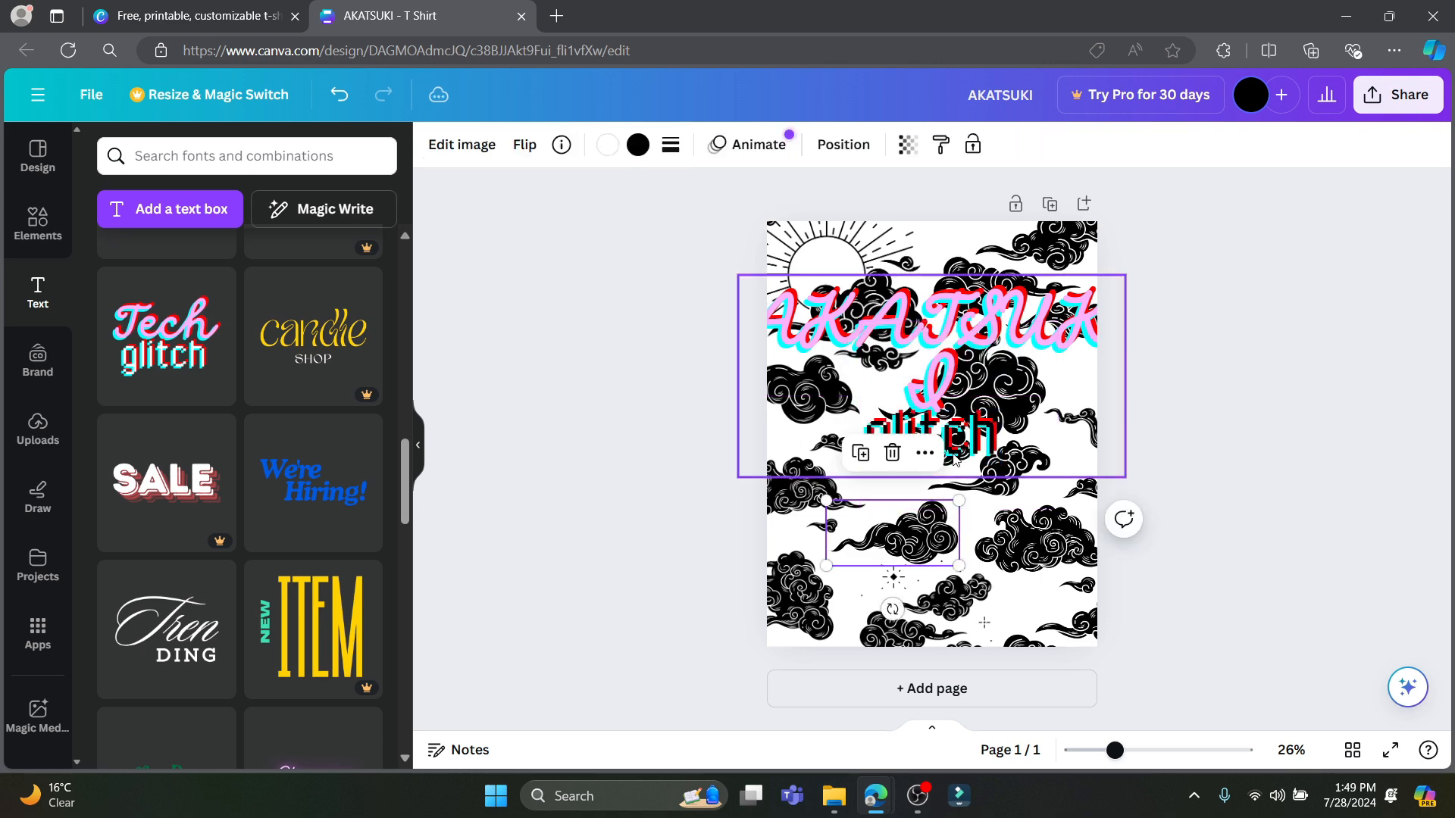
Move the AKATSUKI glitch text group lower on the page and ungroup it.
left_click_drag(954, 421, 949, 525)
left_click(998, 409, "shift")
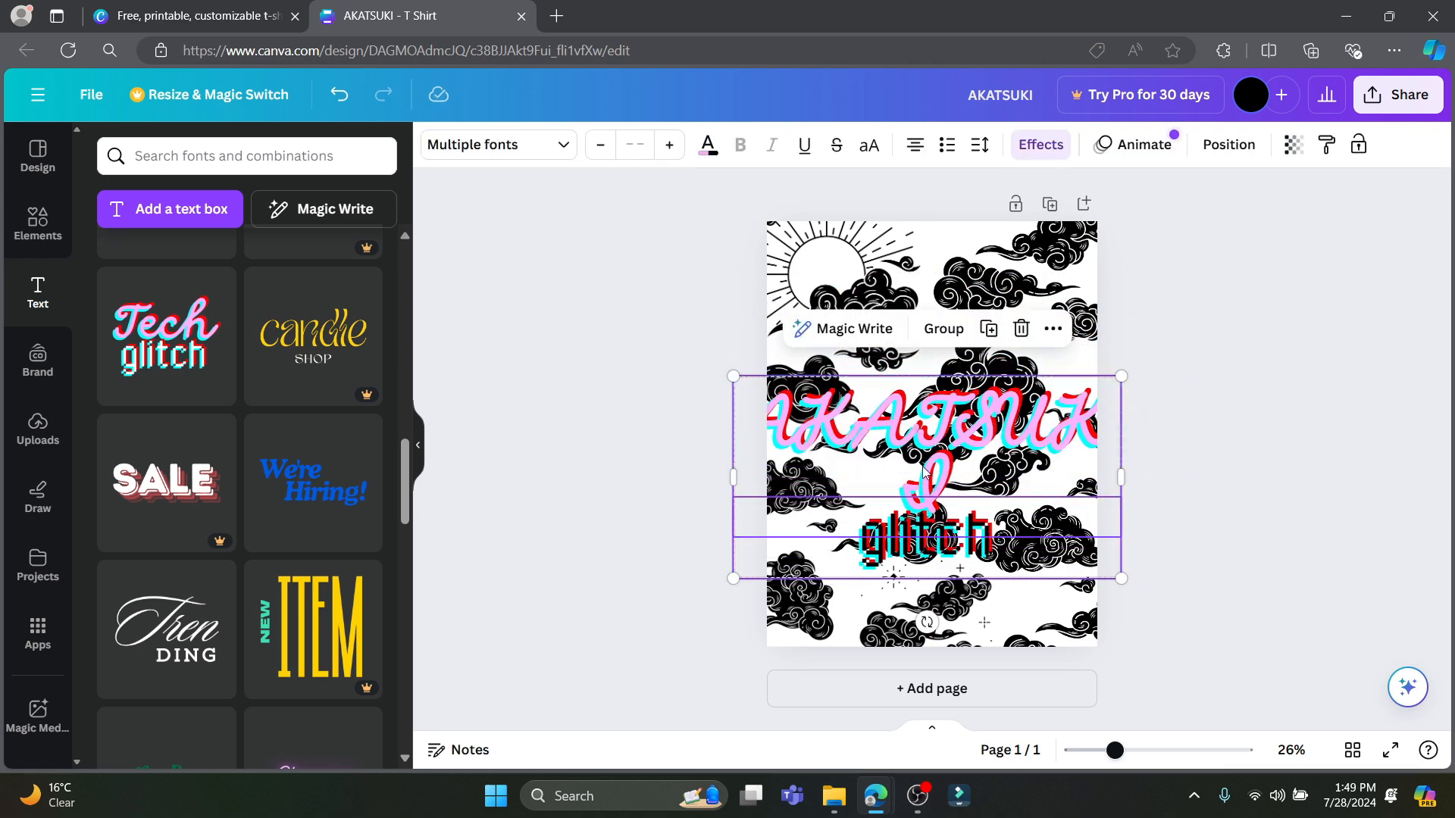
left_click(888, 296)
Reduce the font size of the AKATSUKI text to 200.
left_click(957, 429)
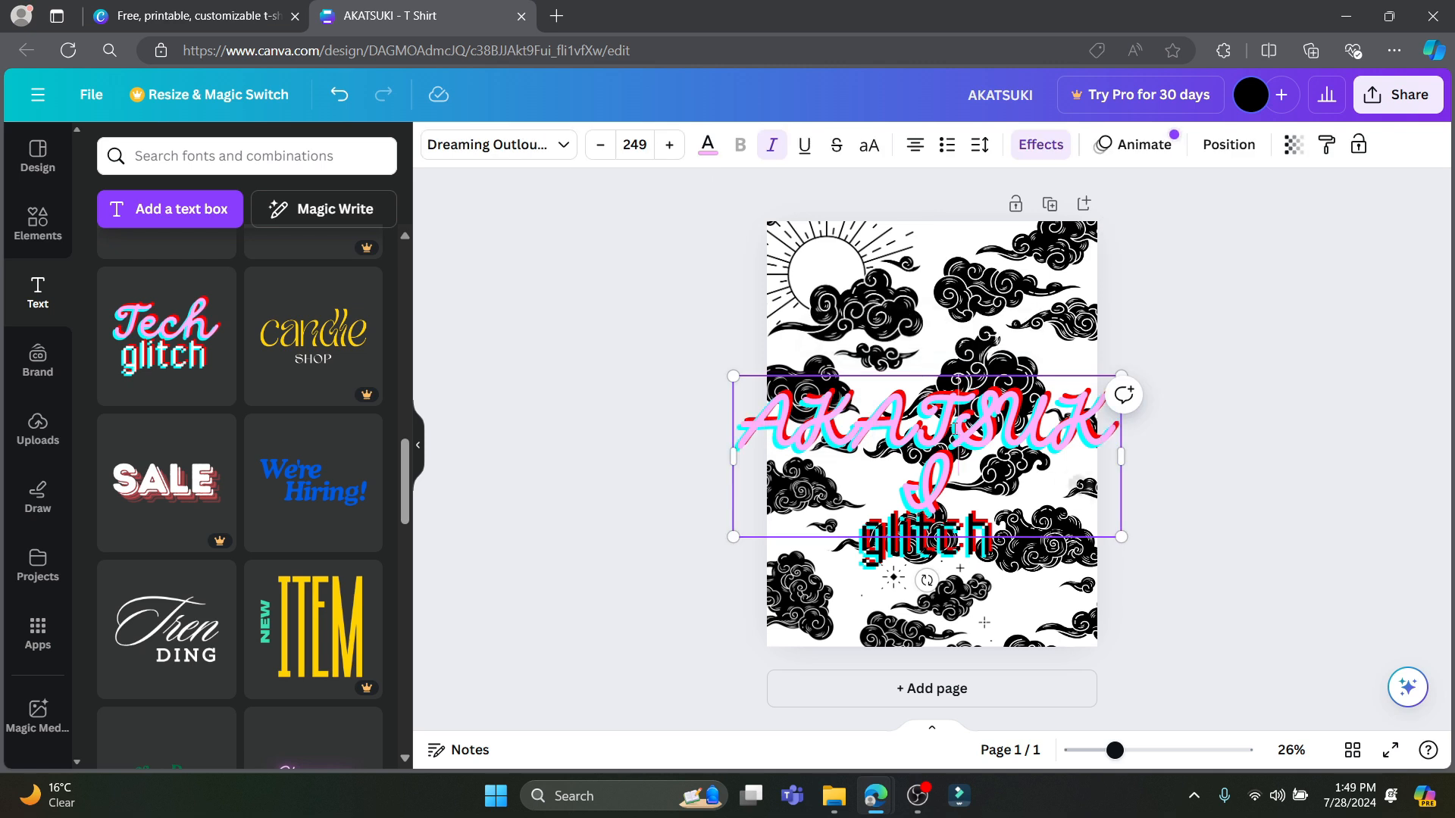
left_click(957, 428)
left_click(604, 152)
left_click(604, 151)
left_click(604, 152)
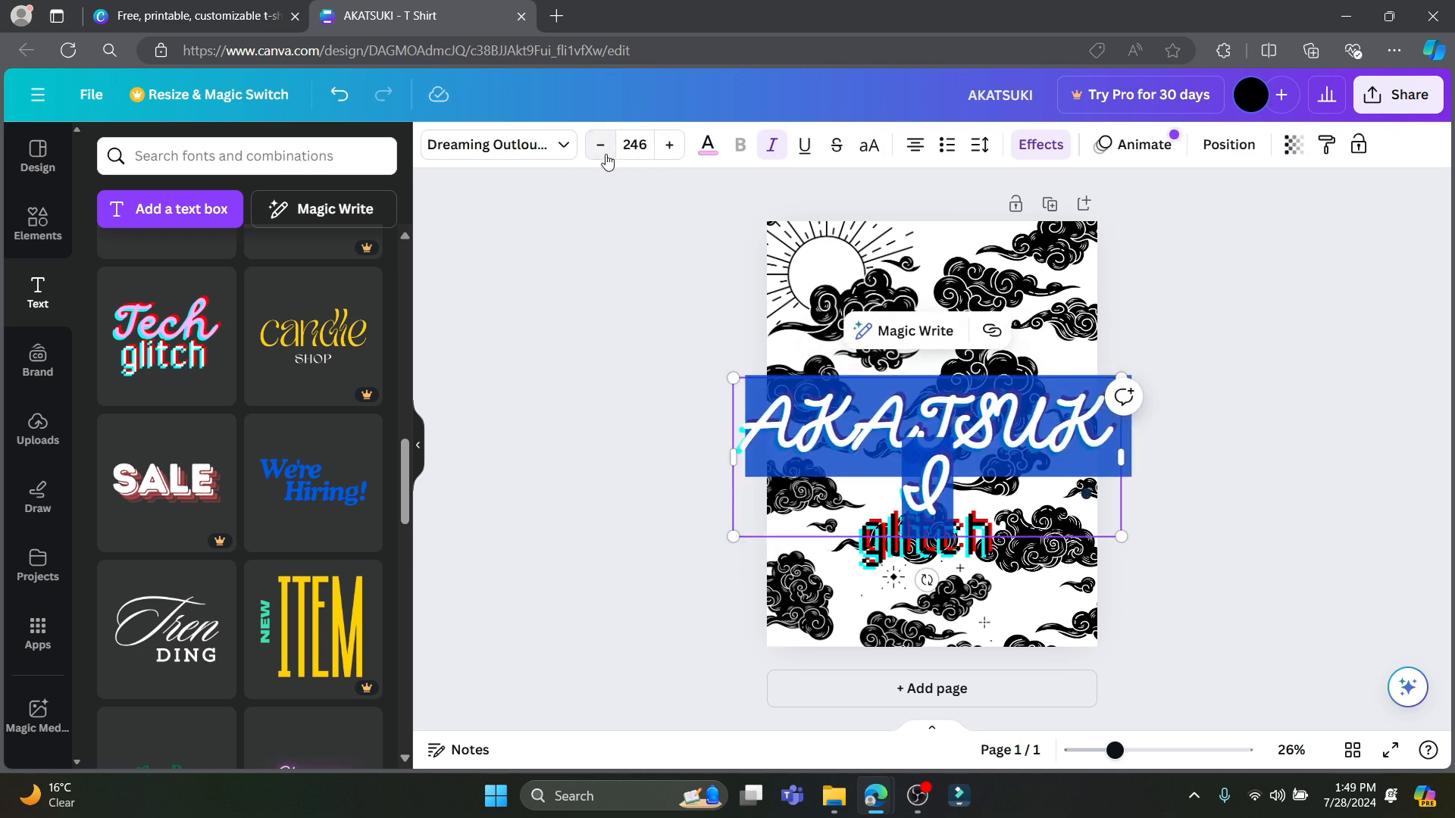
left_click(604, 151)
left_click(603, 152)
left_click(604, 151)
left_click(604, 152)
left_click(604, 151)
left_click(604, 151)
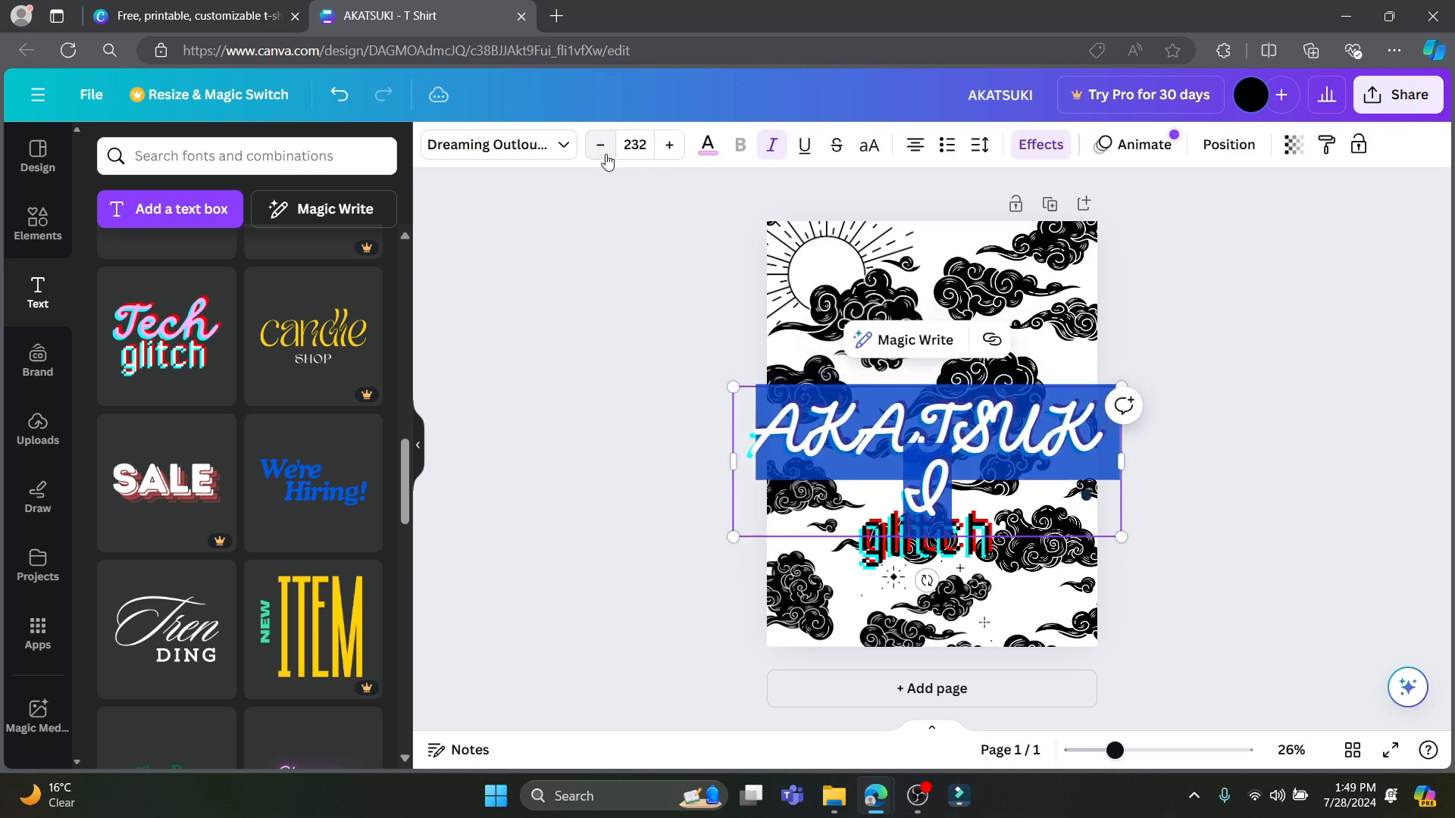
left_click(604, 151)
left_click(604, 151)
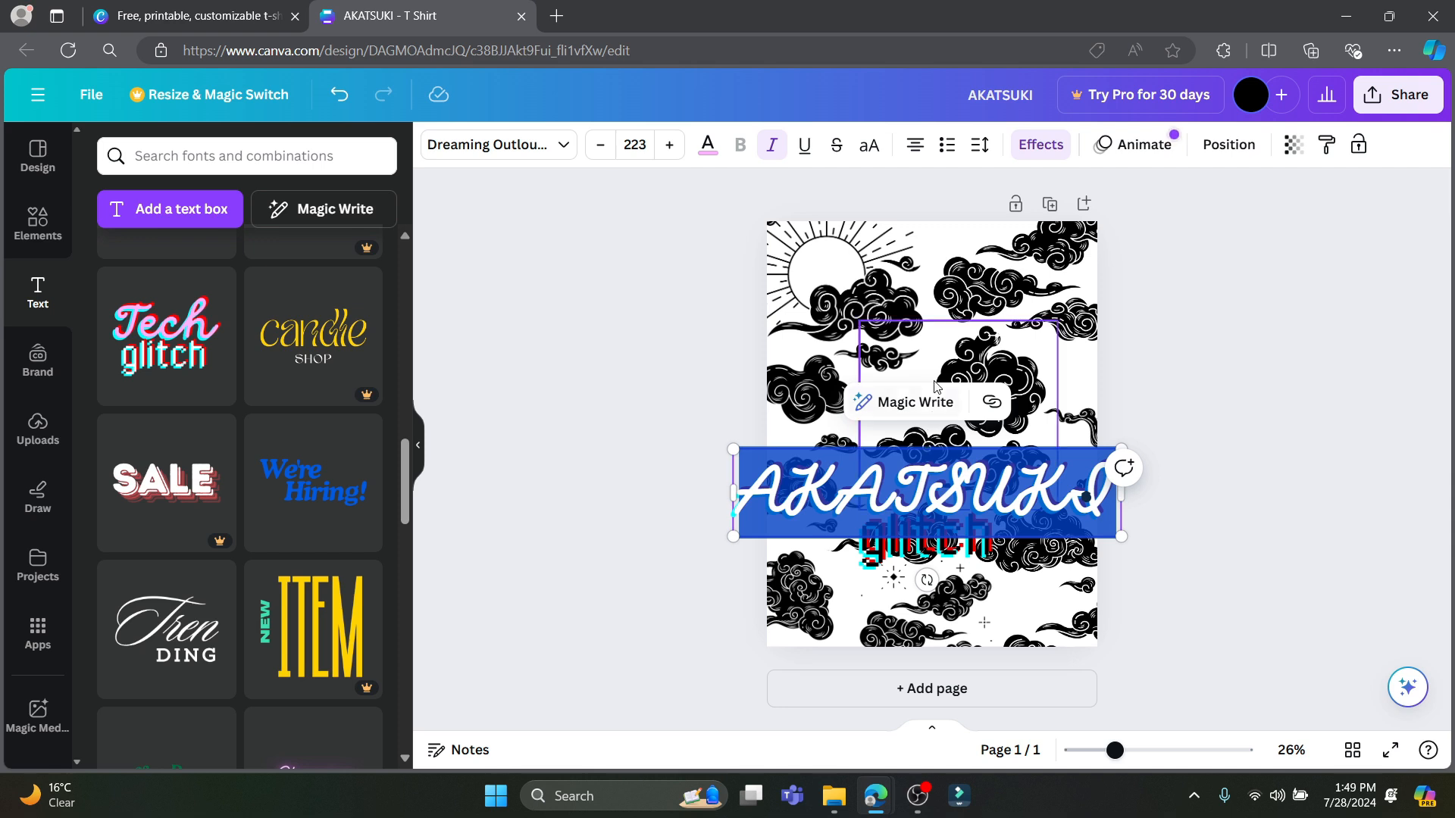
left_click(643, 135)
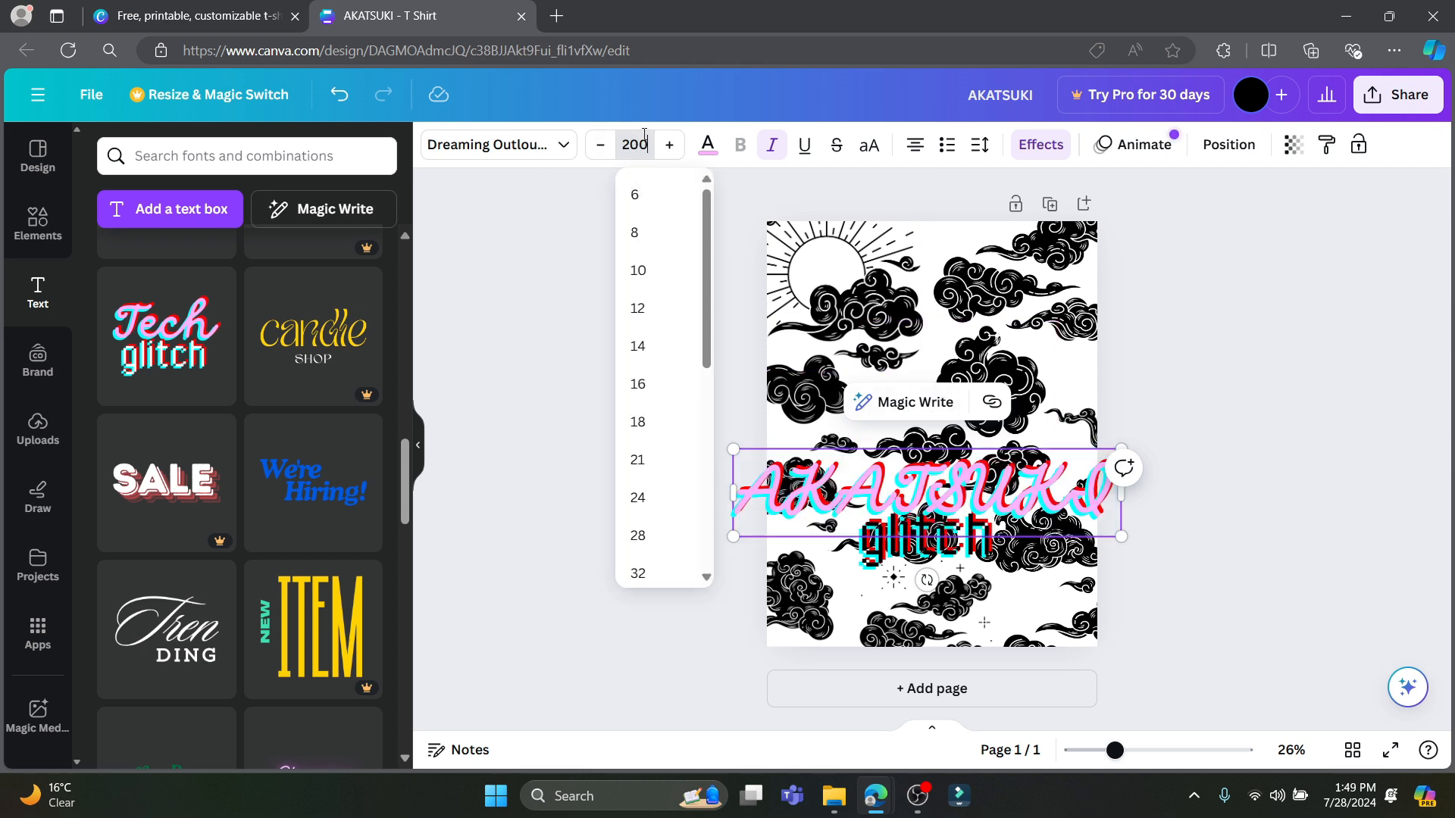
Arrange the word glitch above AKATSUKI and scale the AKATSUKI text down to font size 131.
left_click_drag(944, 504, 951, 422)
left_click(1027, 595)
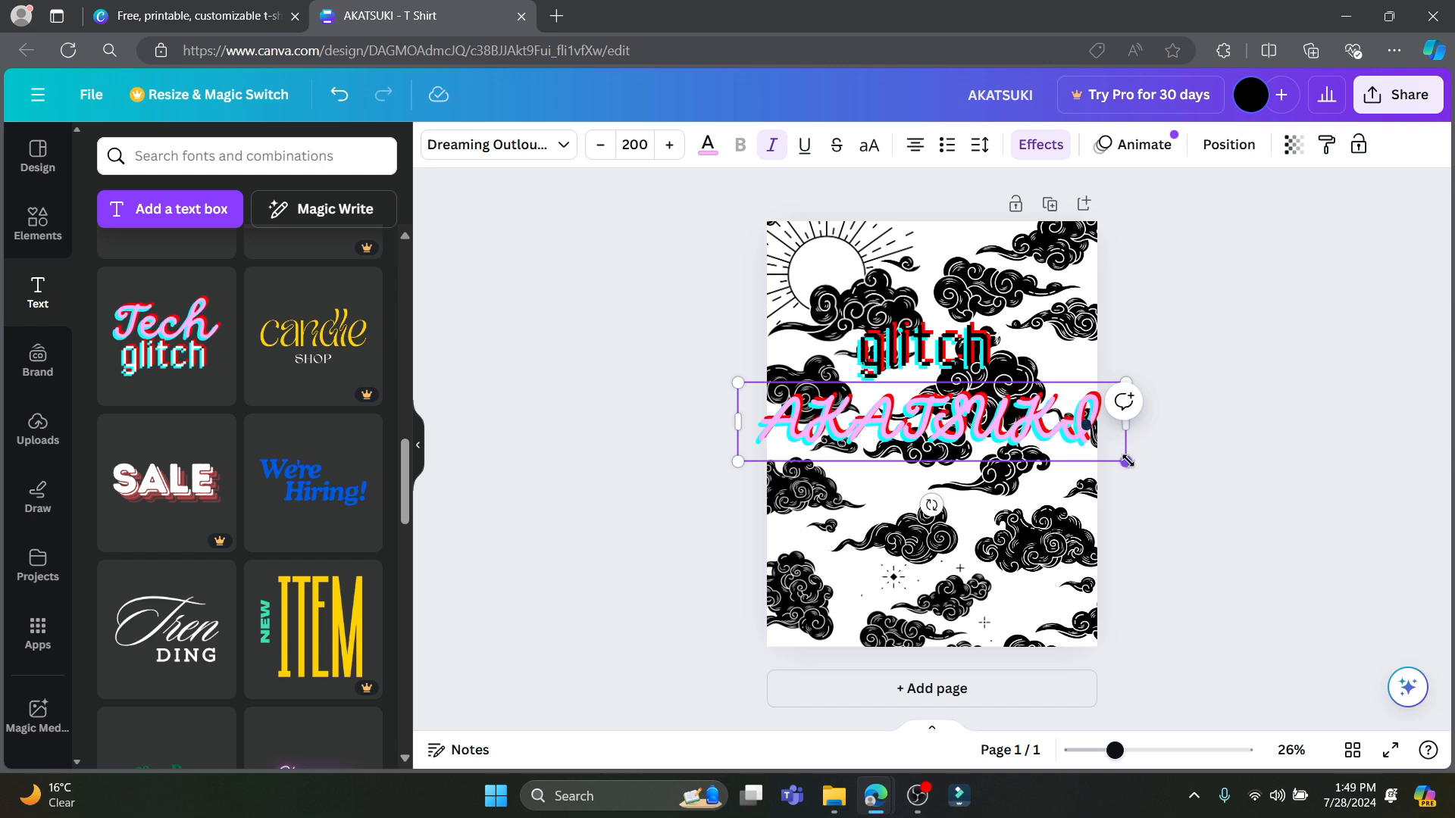
left_click_drag(1127, 461, 1058, 447)
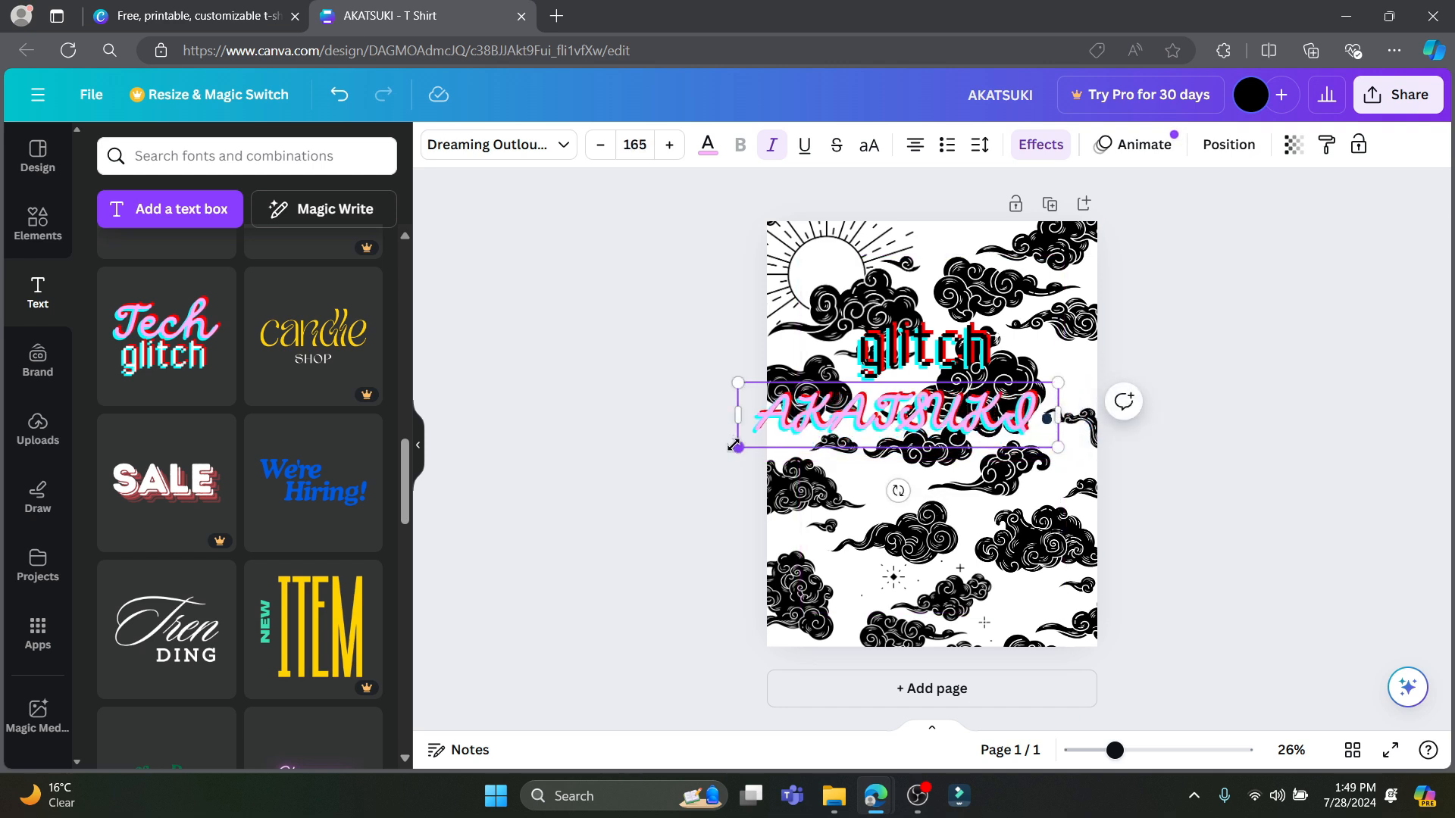
left_click_drag(733, 445, 804, 435)
left_click(1003, 428)
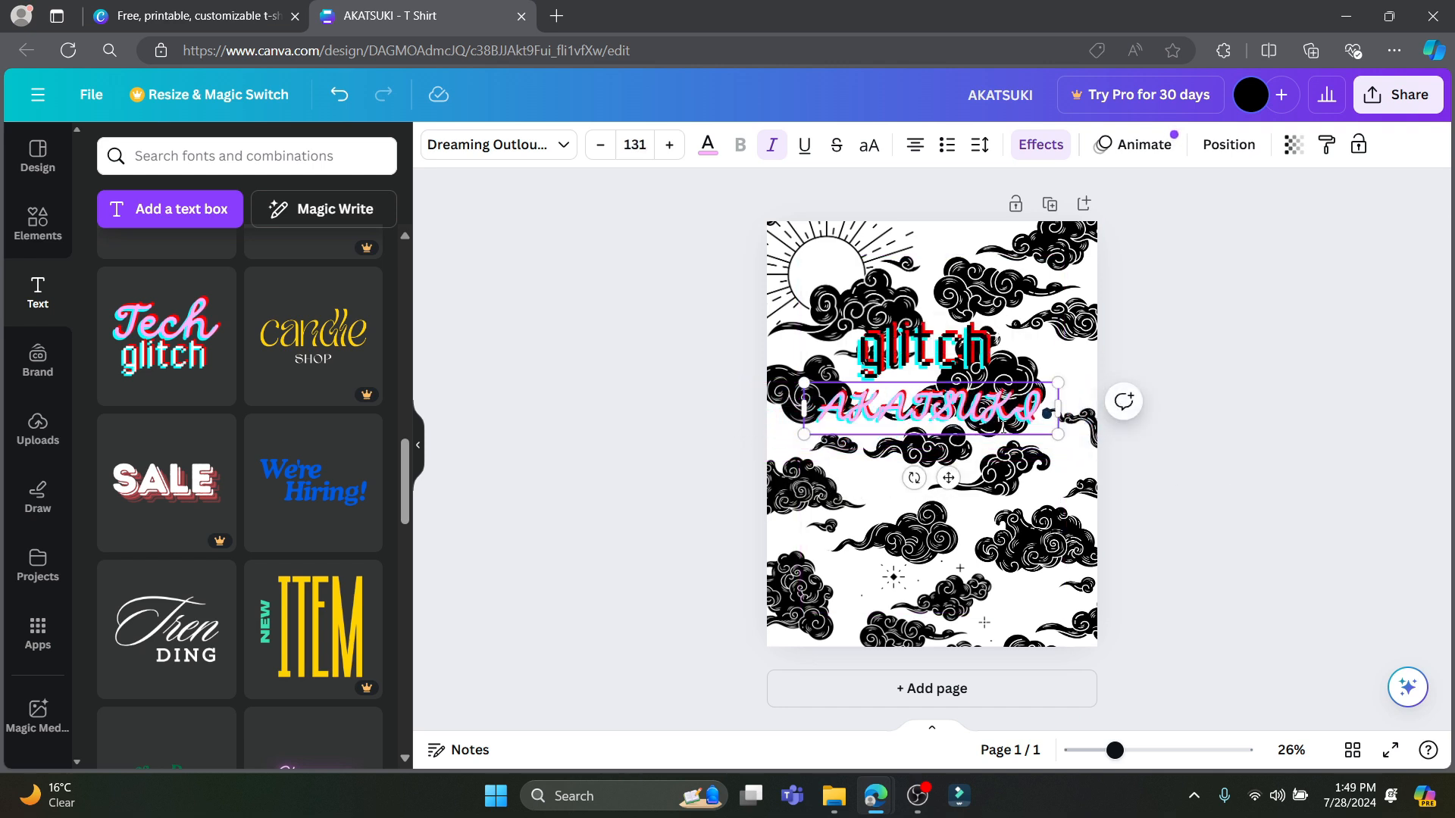
left_click(998, 246)
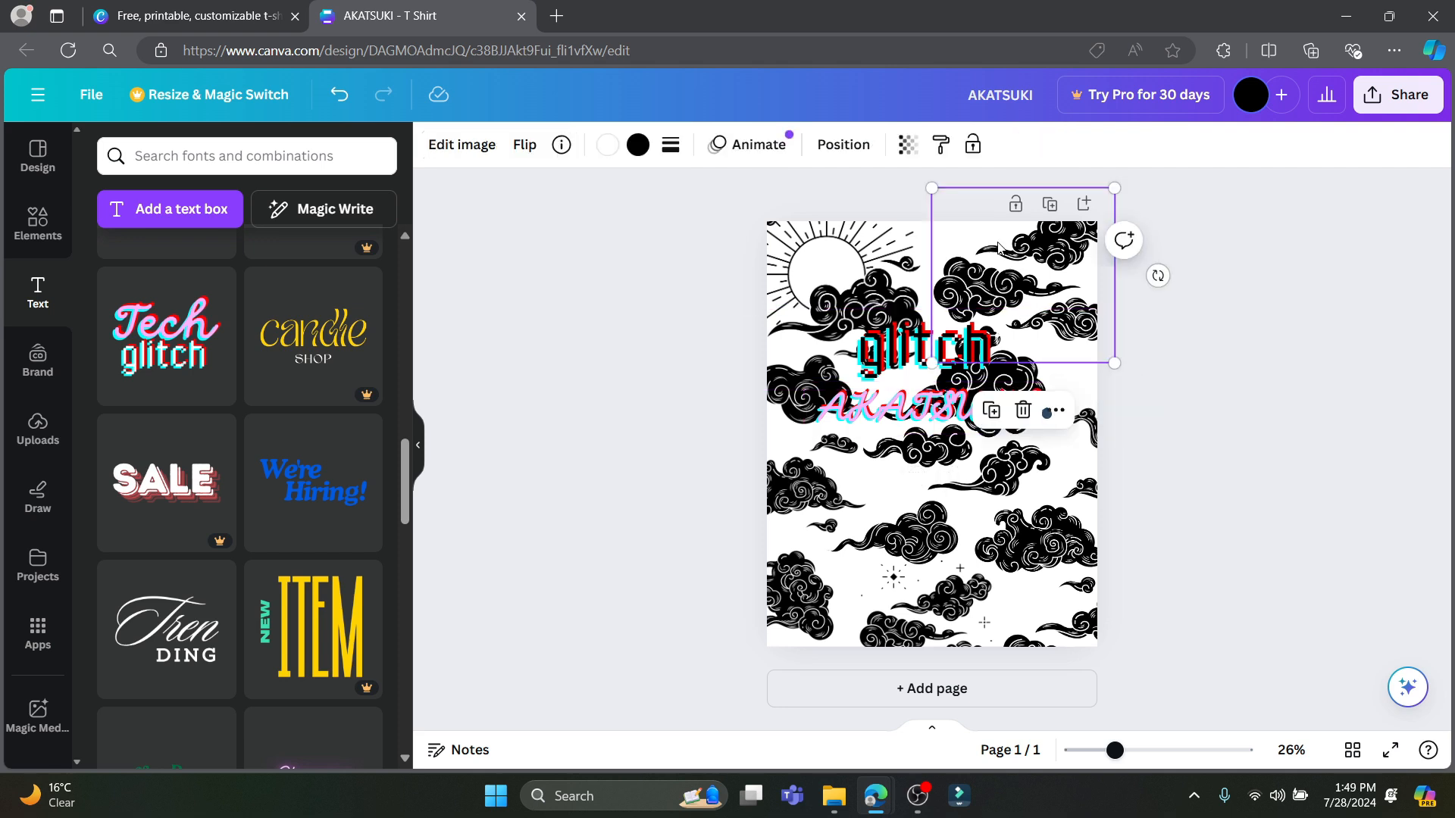
left_click(1015, 492)
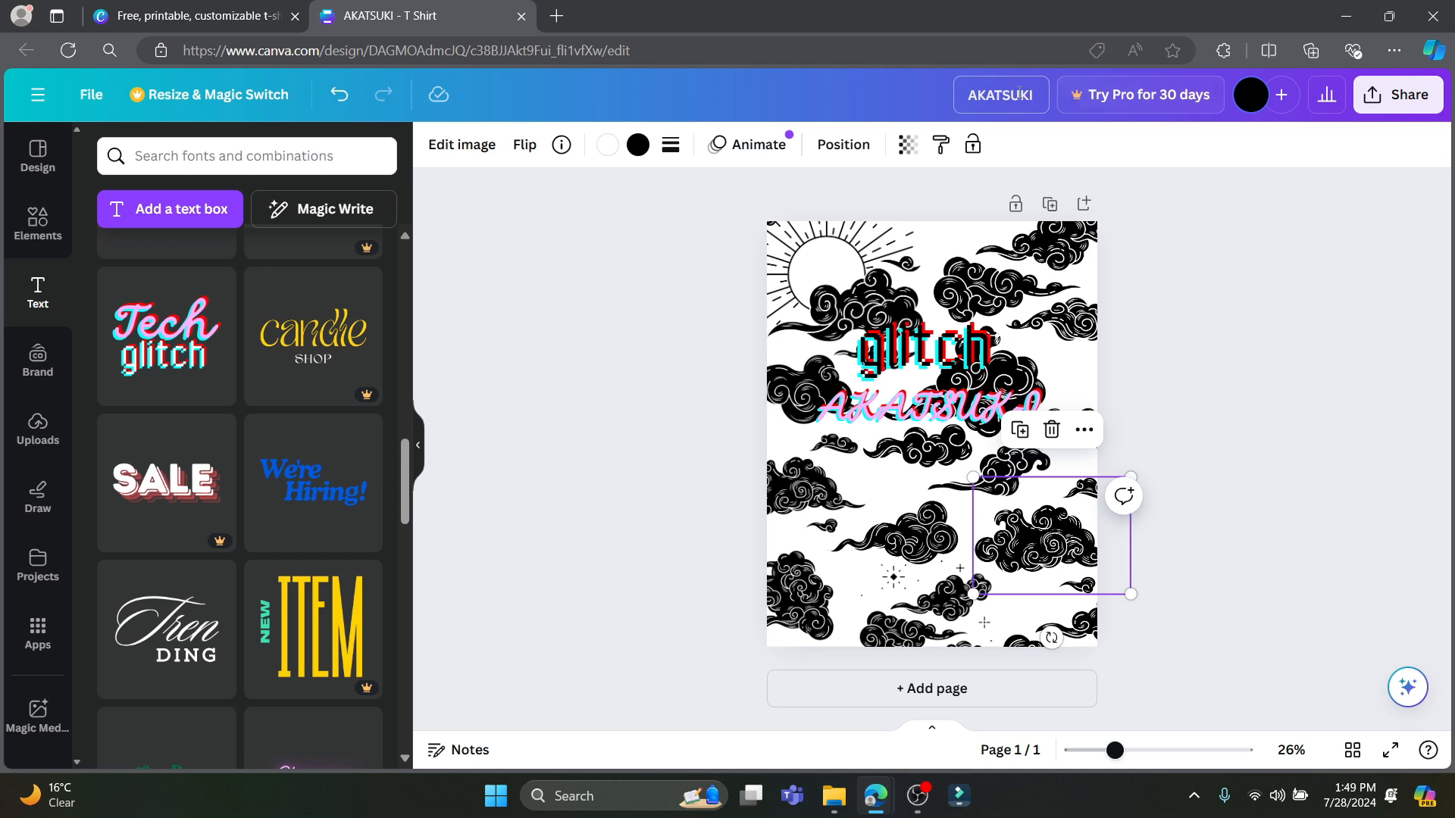
Download the T-shirt design as a JPG file.
left_click(1392, 89)
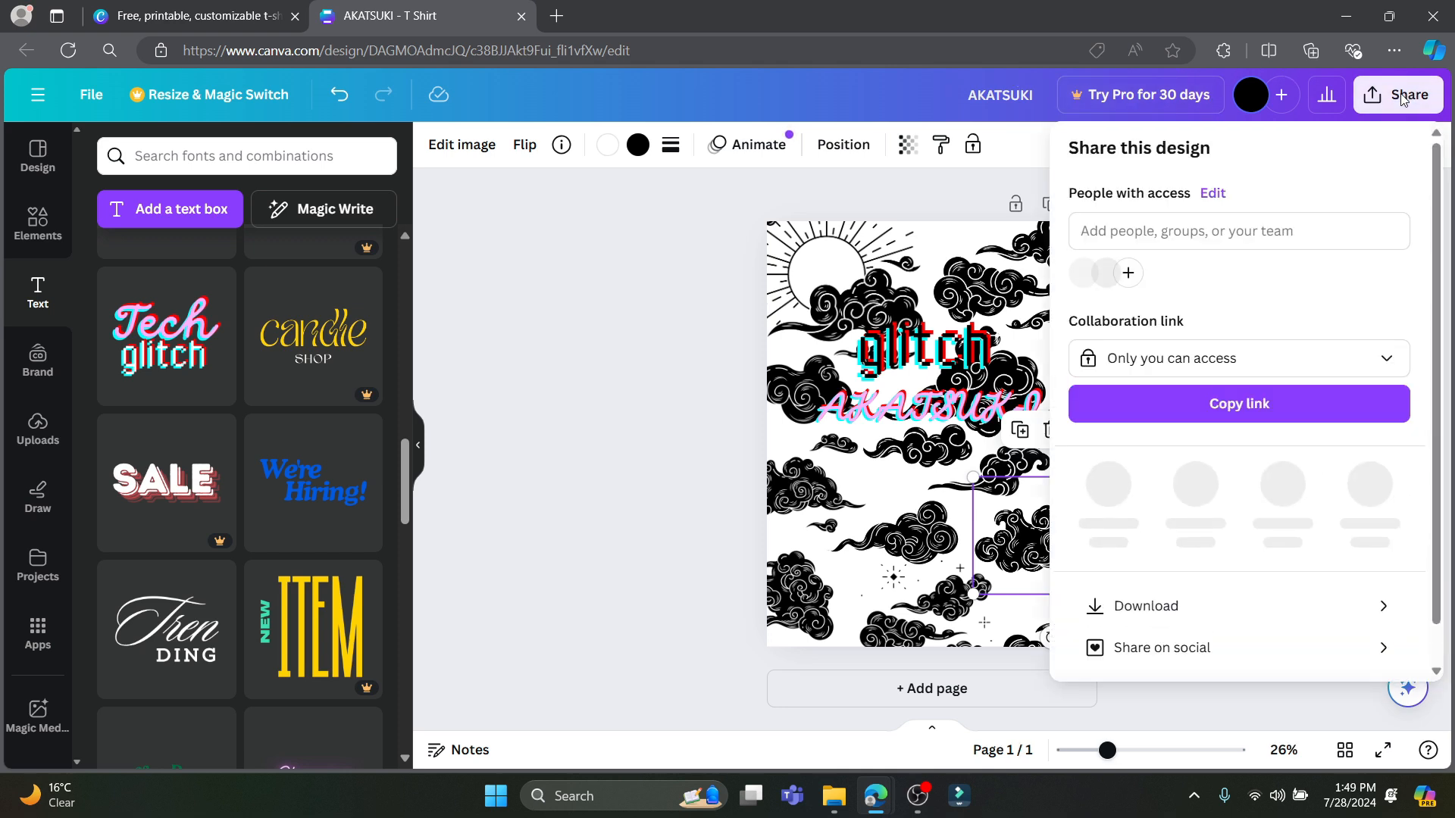
left_click(1167, 597)
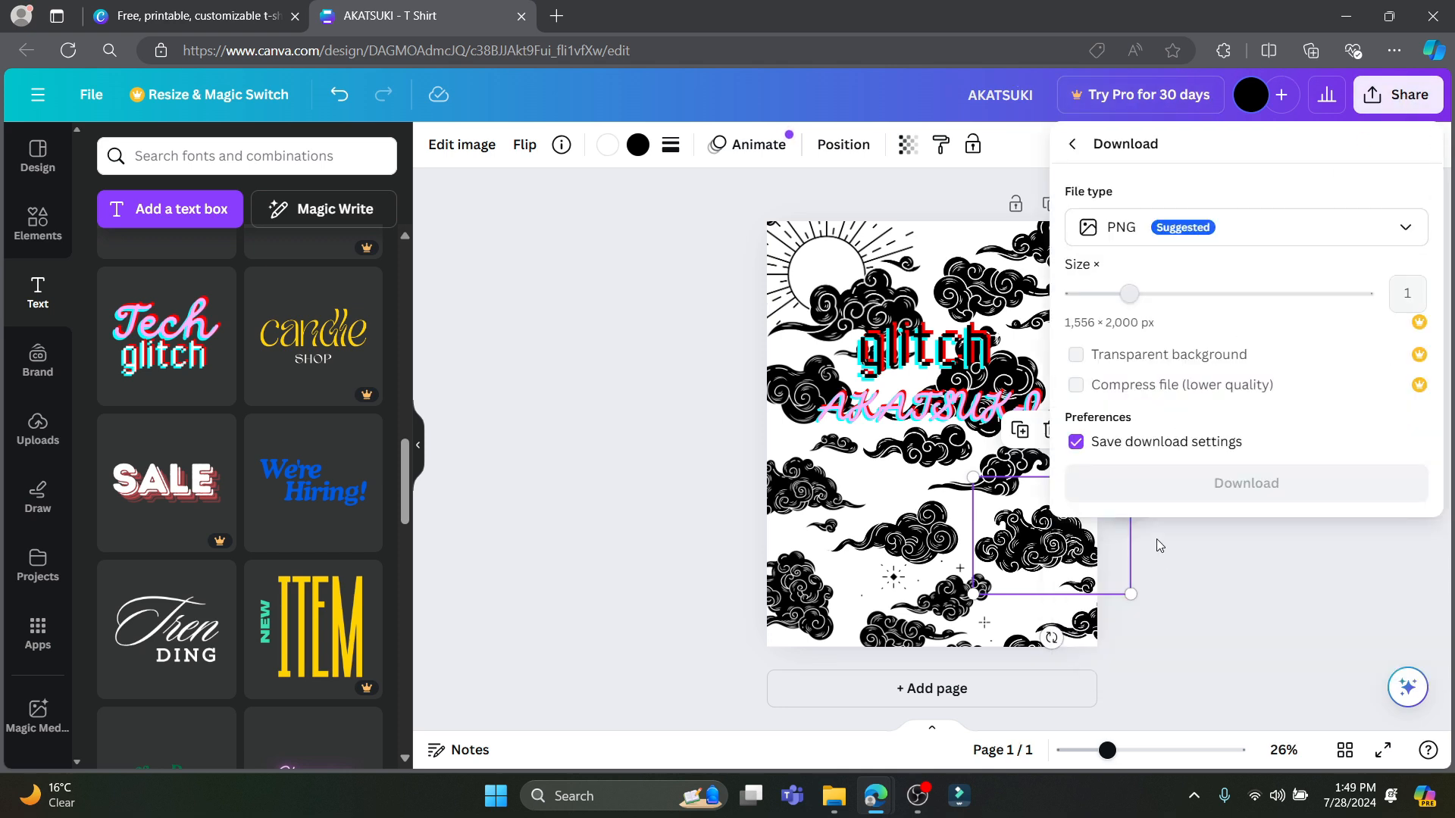
left_click(1182, 227)
left_click(1152, 286)
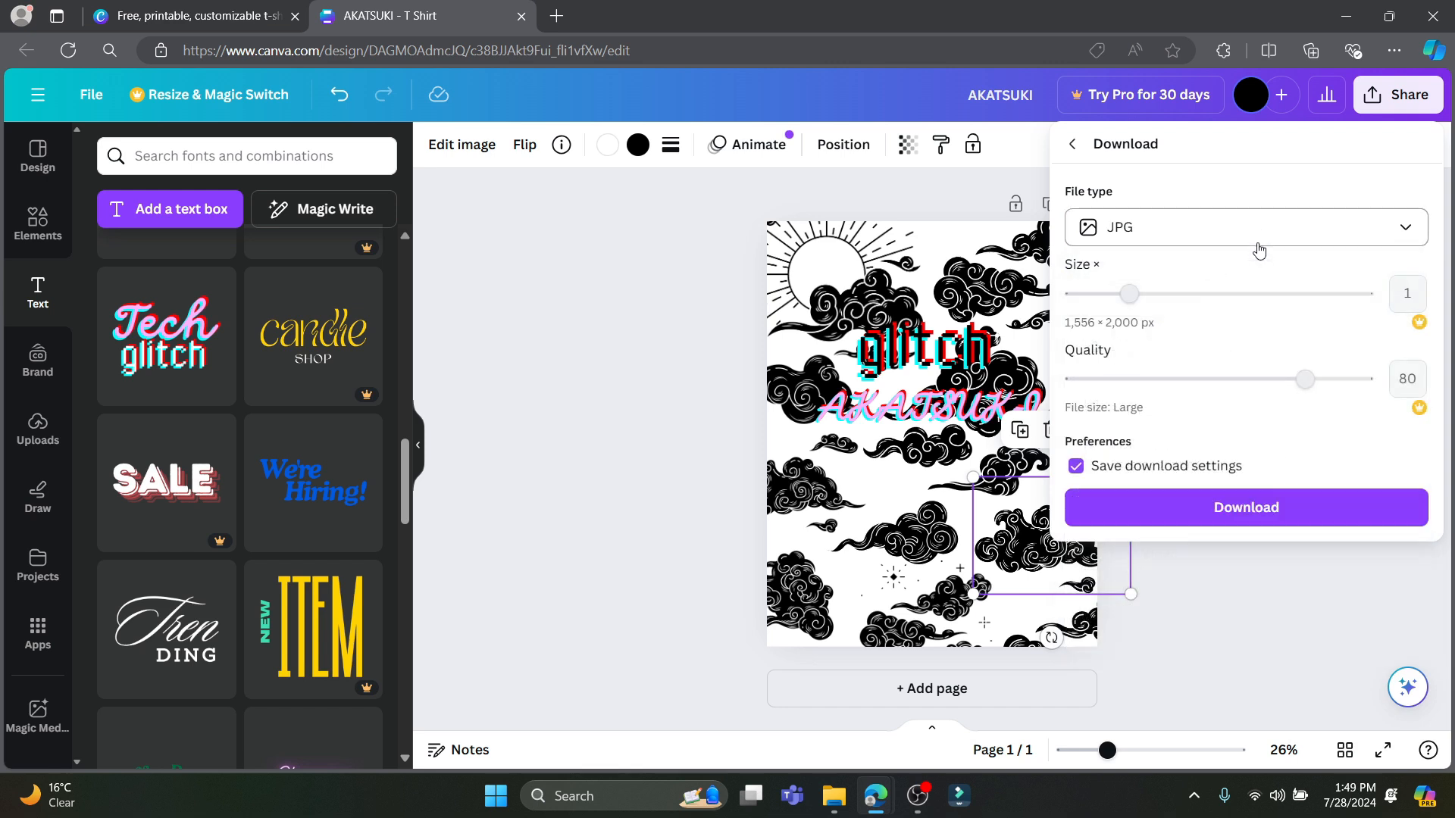
left_click(1231, 509)
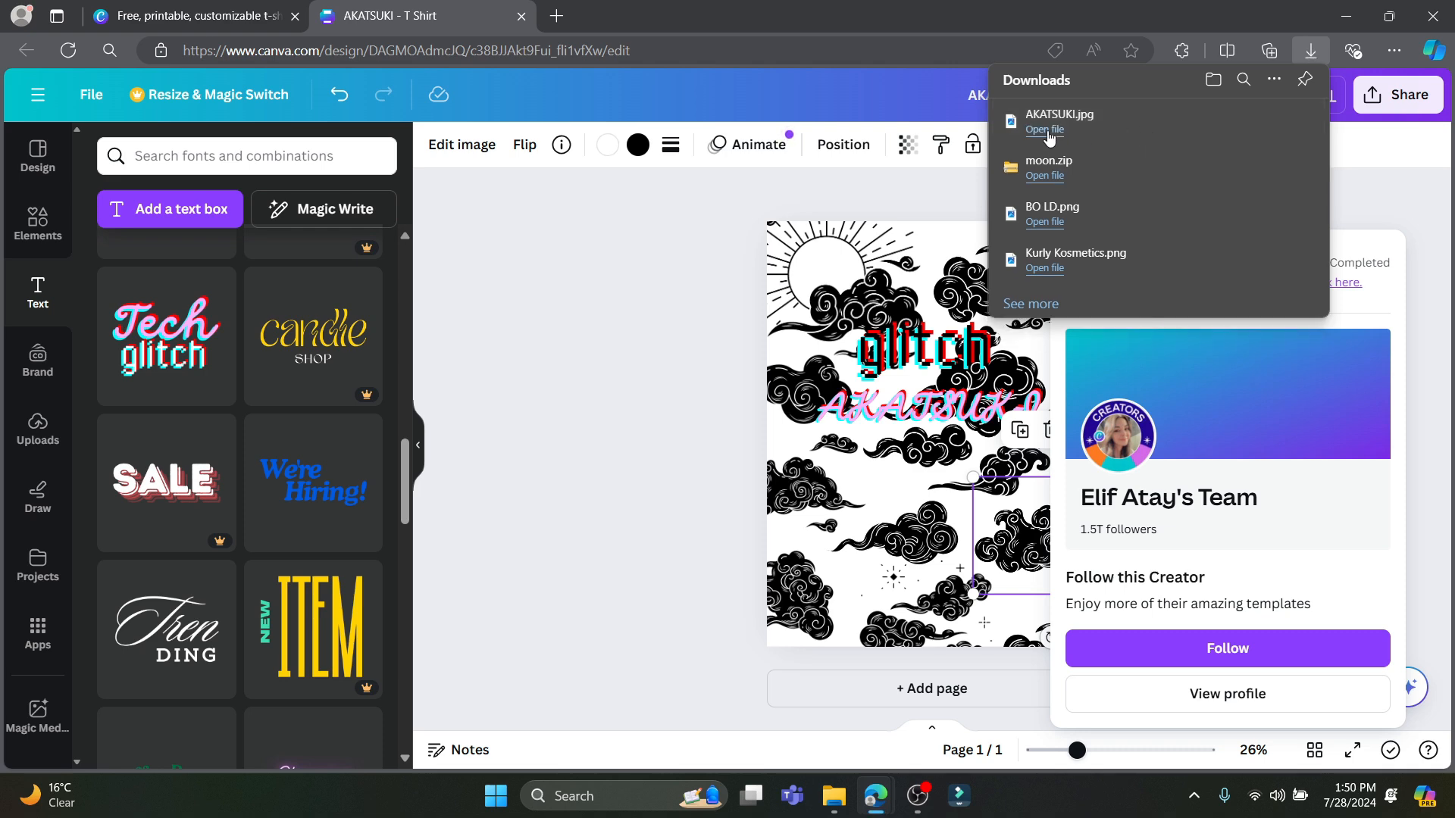
Open the downloaded AKATSUKI.jpg to check the design, and return to the Canva editor.
left_click(1048, 136)
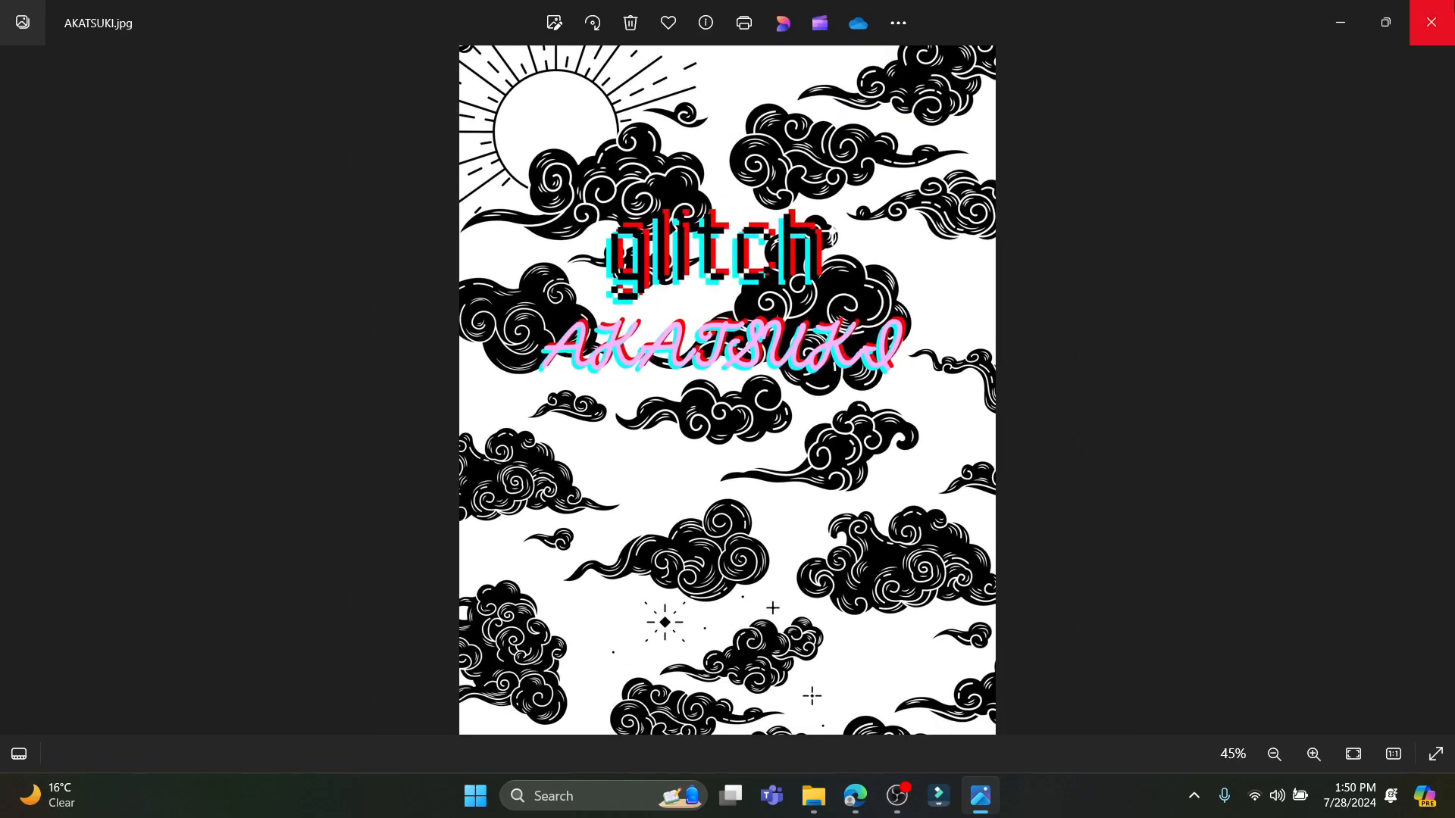
left_click(1430, 22)
left_click(624, 325)
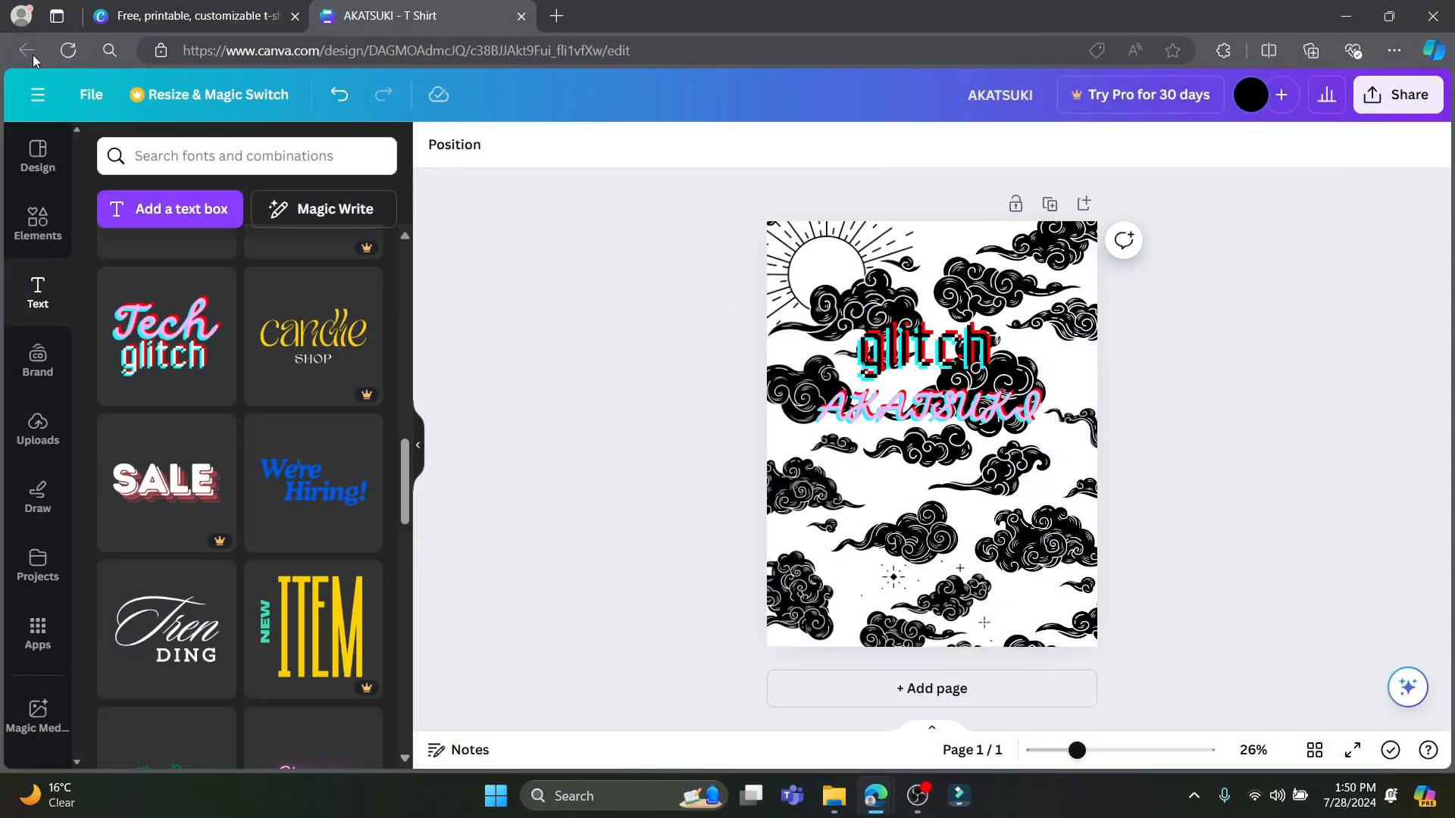
Create another blank T-Shirt design and apply the Red Black Monochrome Streetwear Double-sided T-shirt template.
left_click(136, 9)
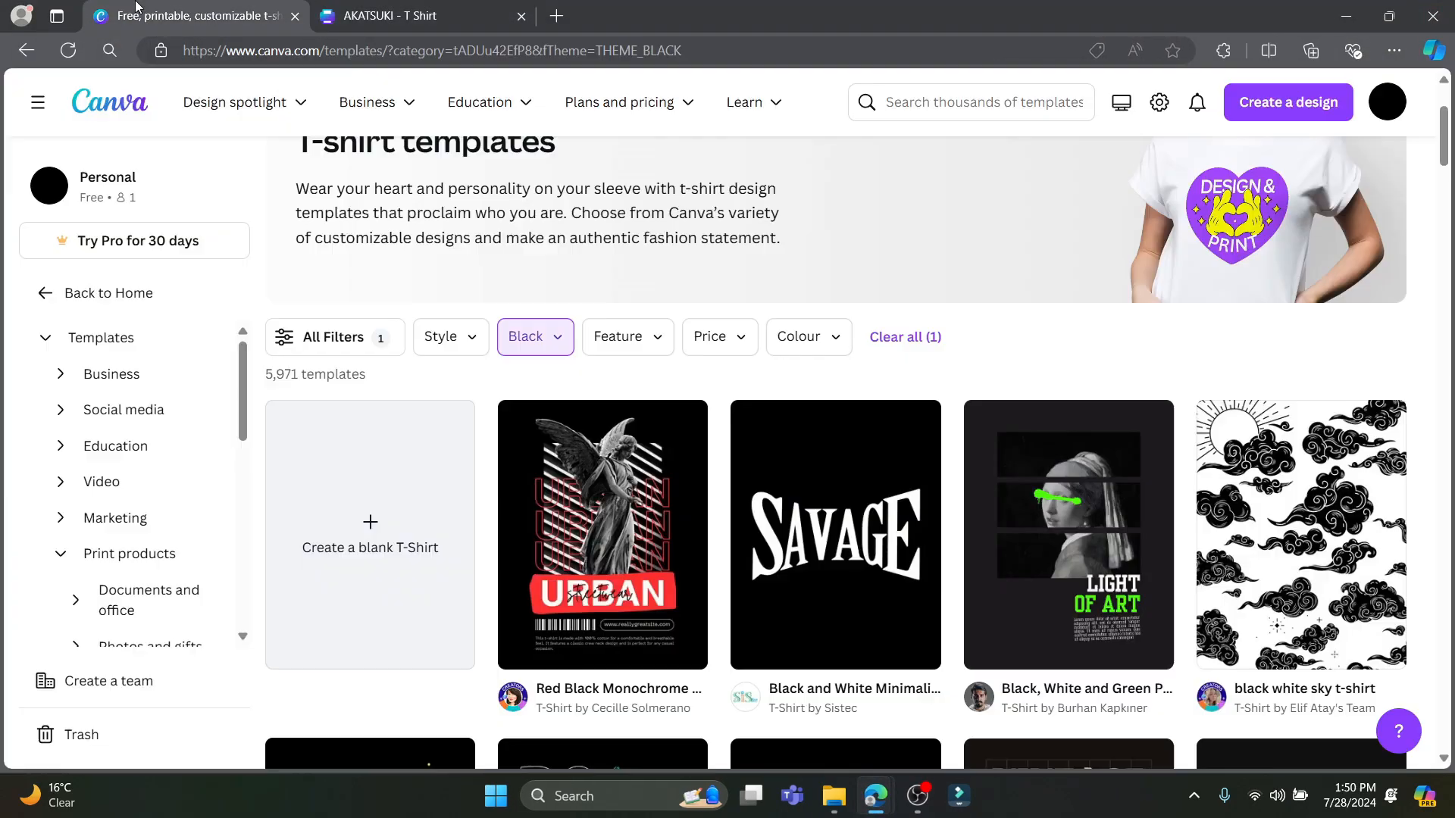
left_click(370, 530)
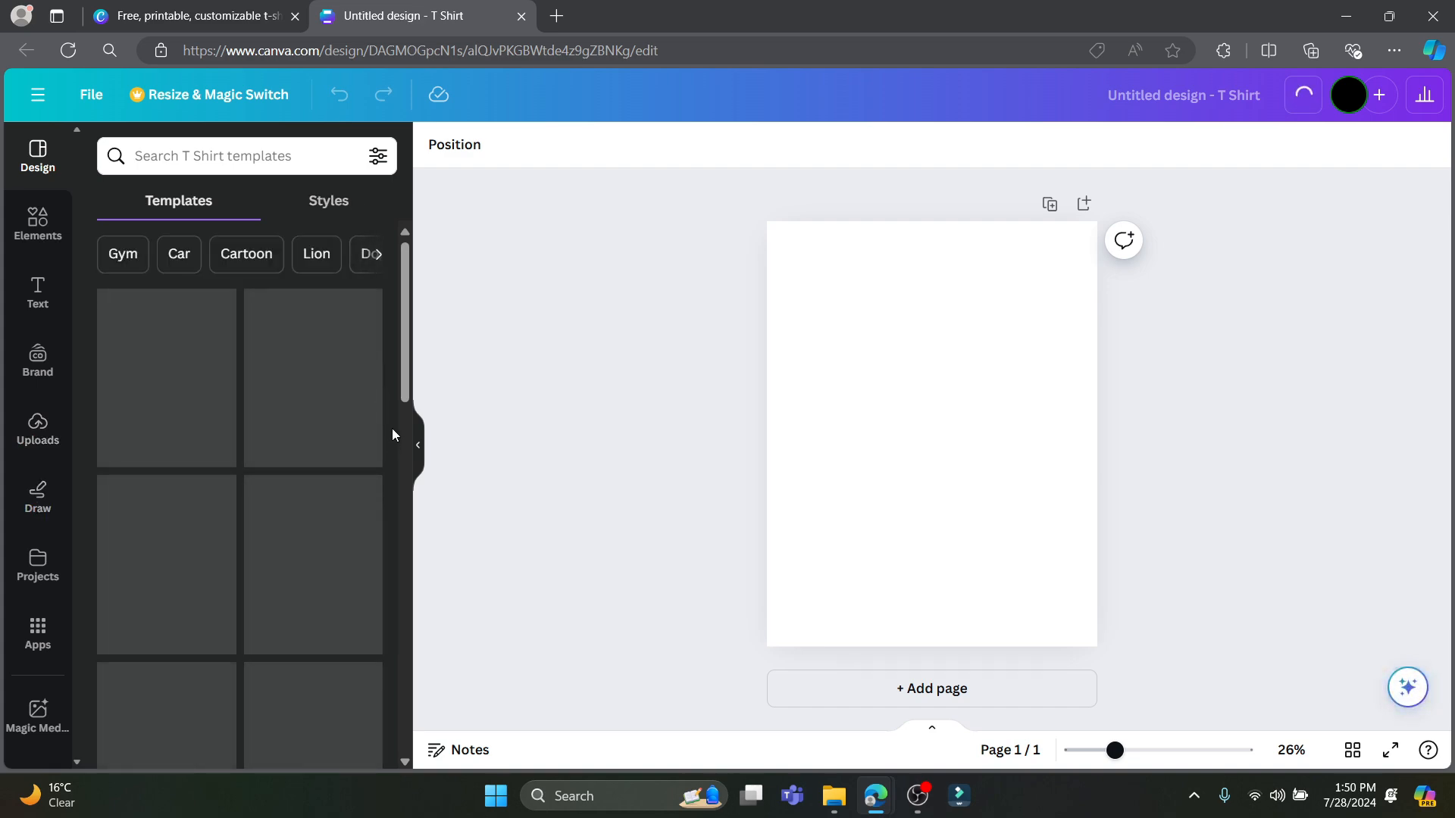
scroll(304, 491, "down", 8)
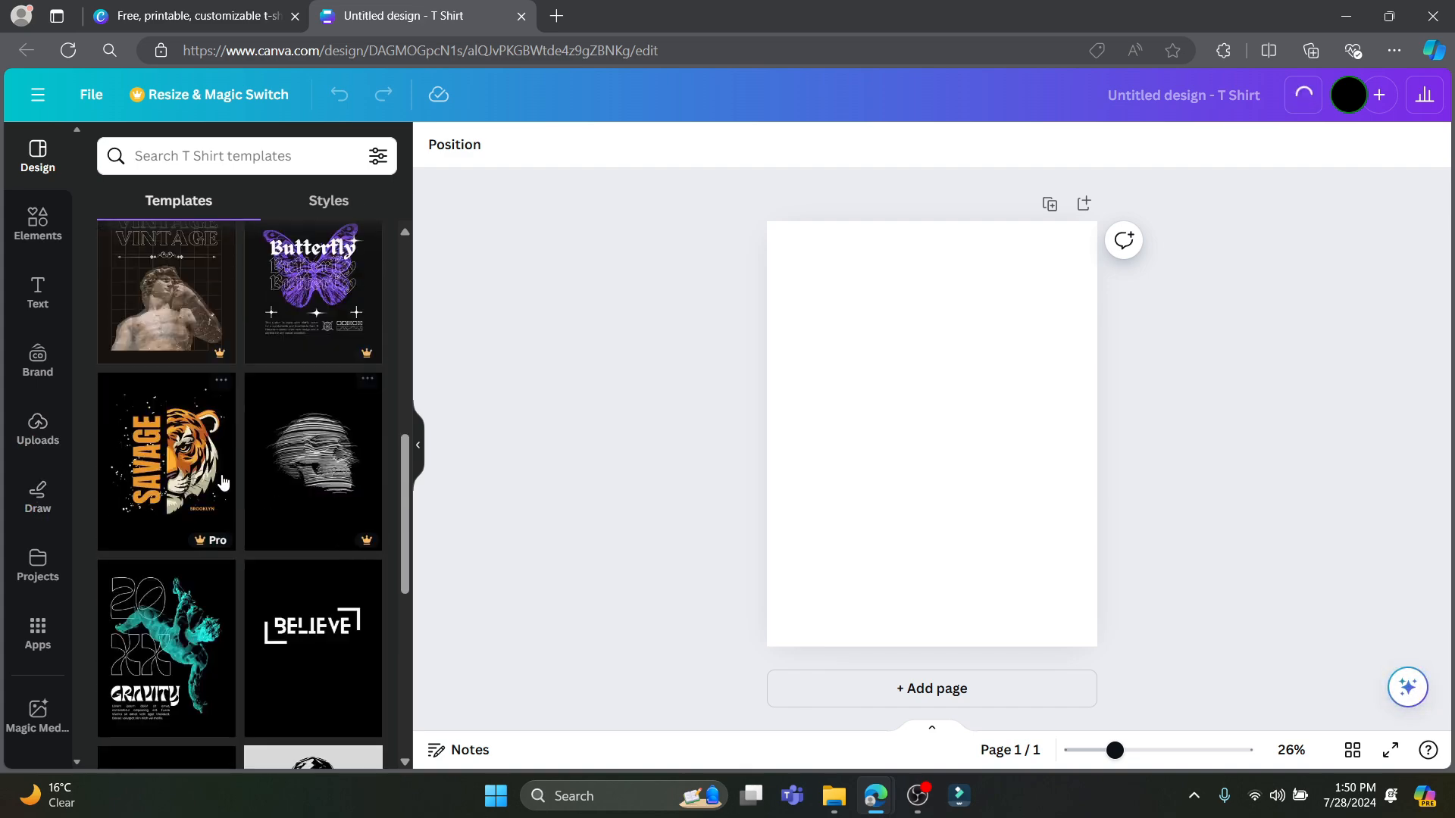
scroll(325, 503, "down", 3)
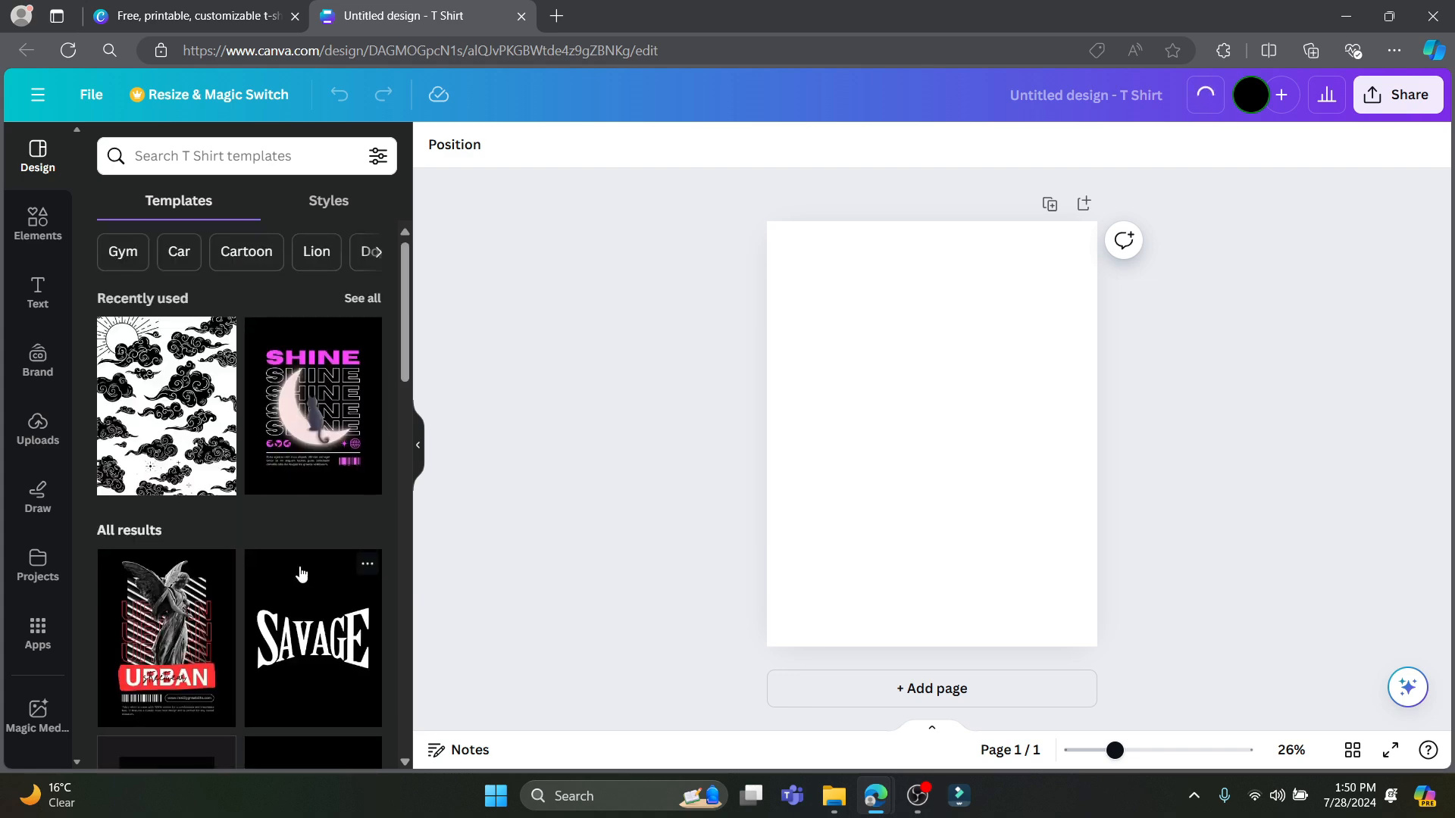
left_click(168, 522)
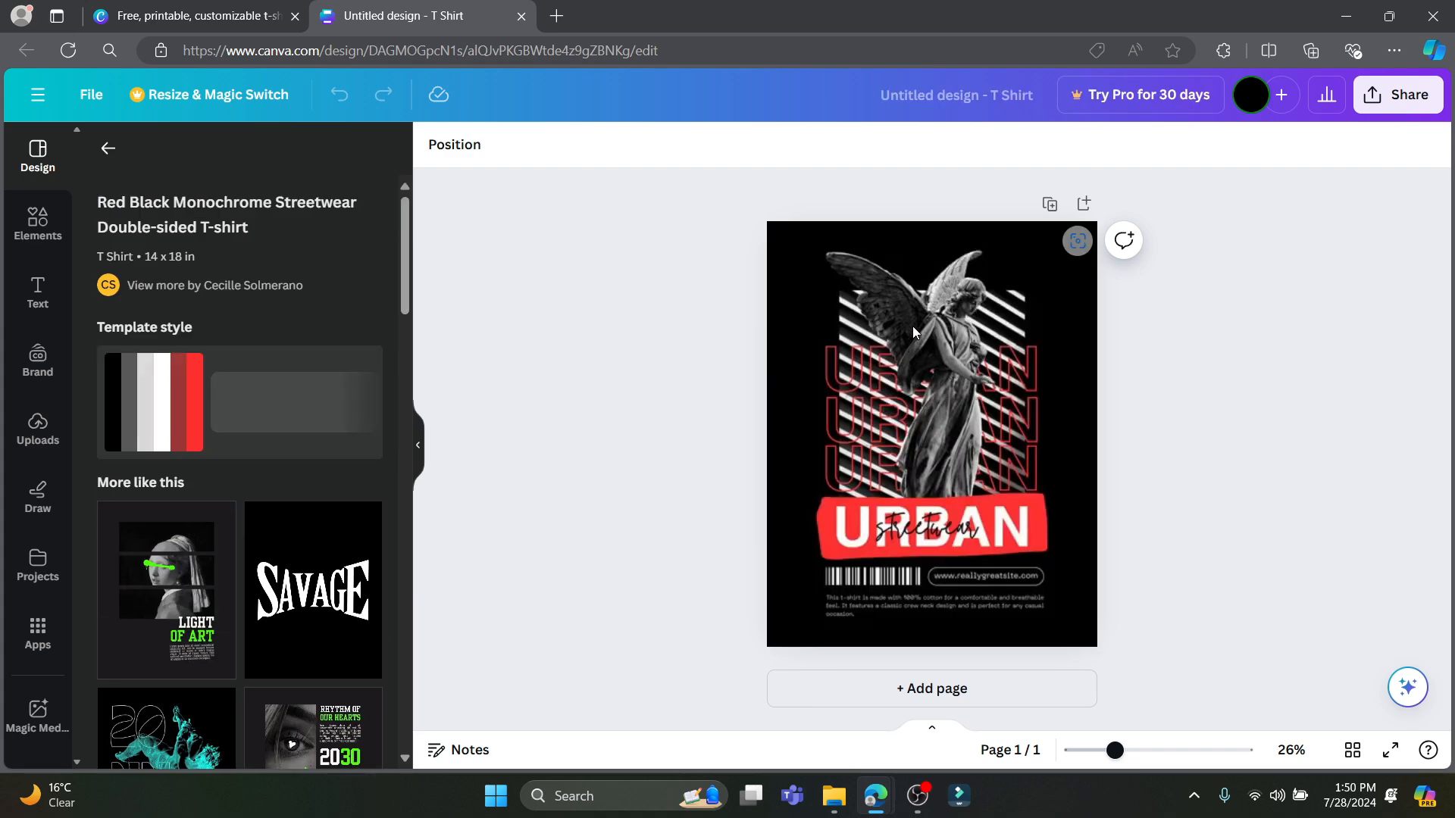
Open the whole-image adjustments for the angel statue picture and set its temperature to -8.
left_click(416, 451)
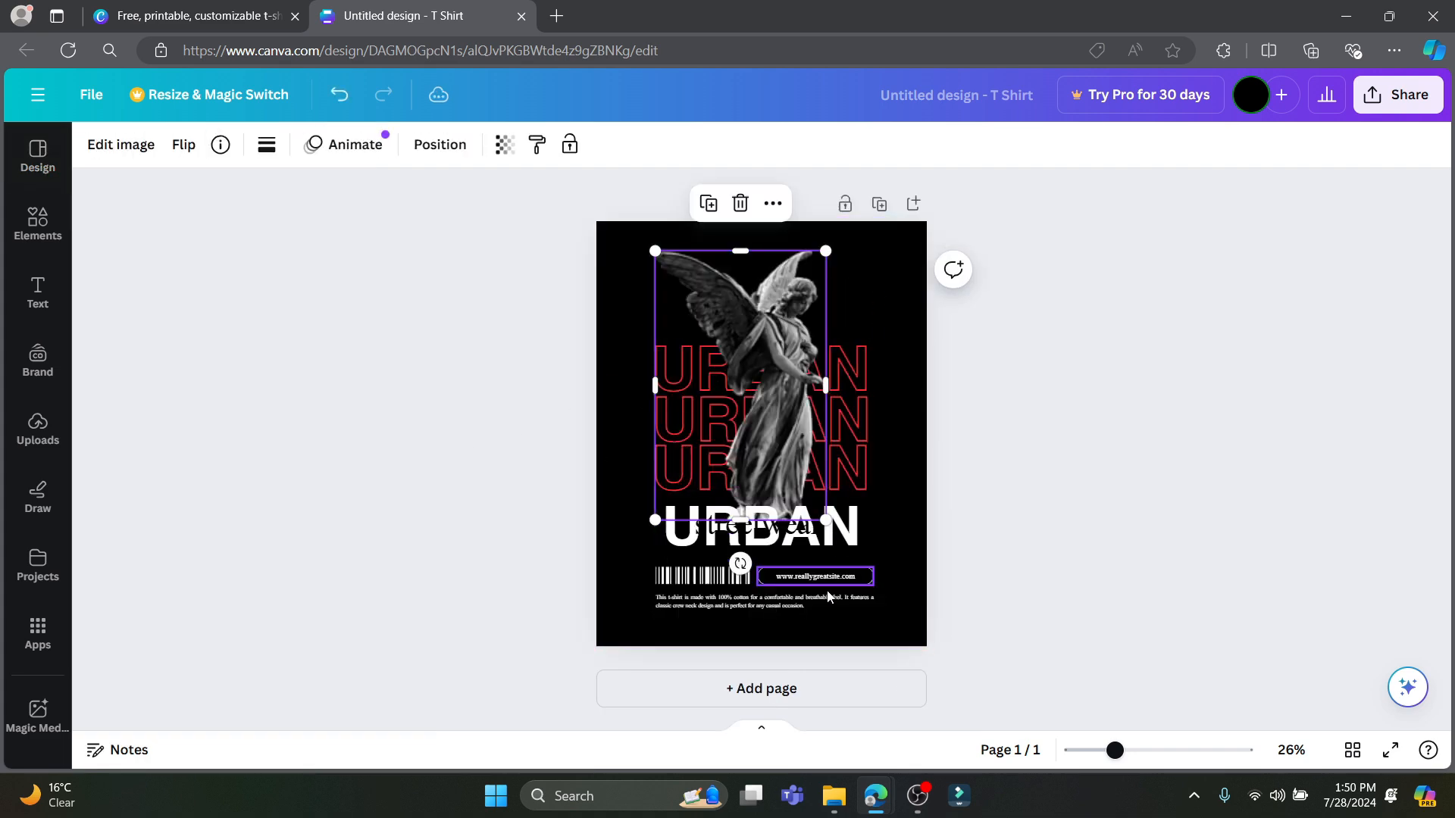
left_click(789, 377)
left_click(133, 146)
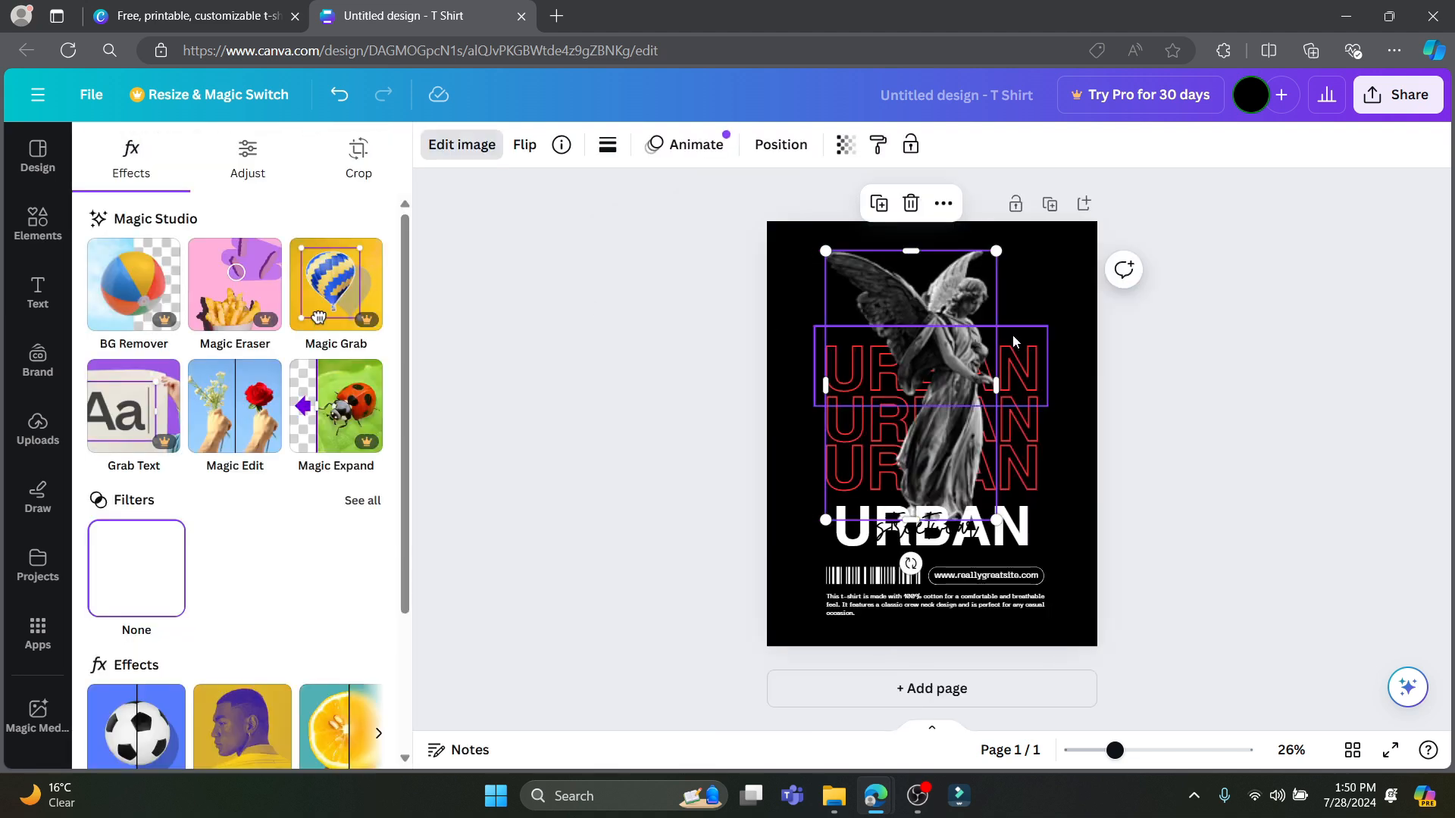
scroll(234, 492, "down", 3)
scroll(234, 492, "up", 3)
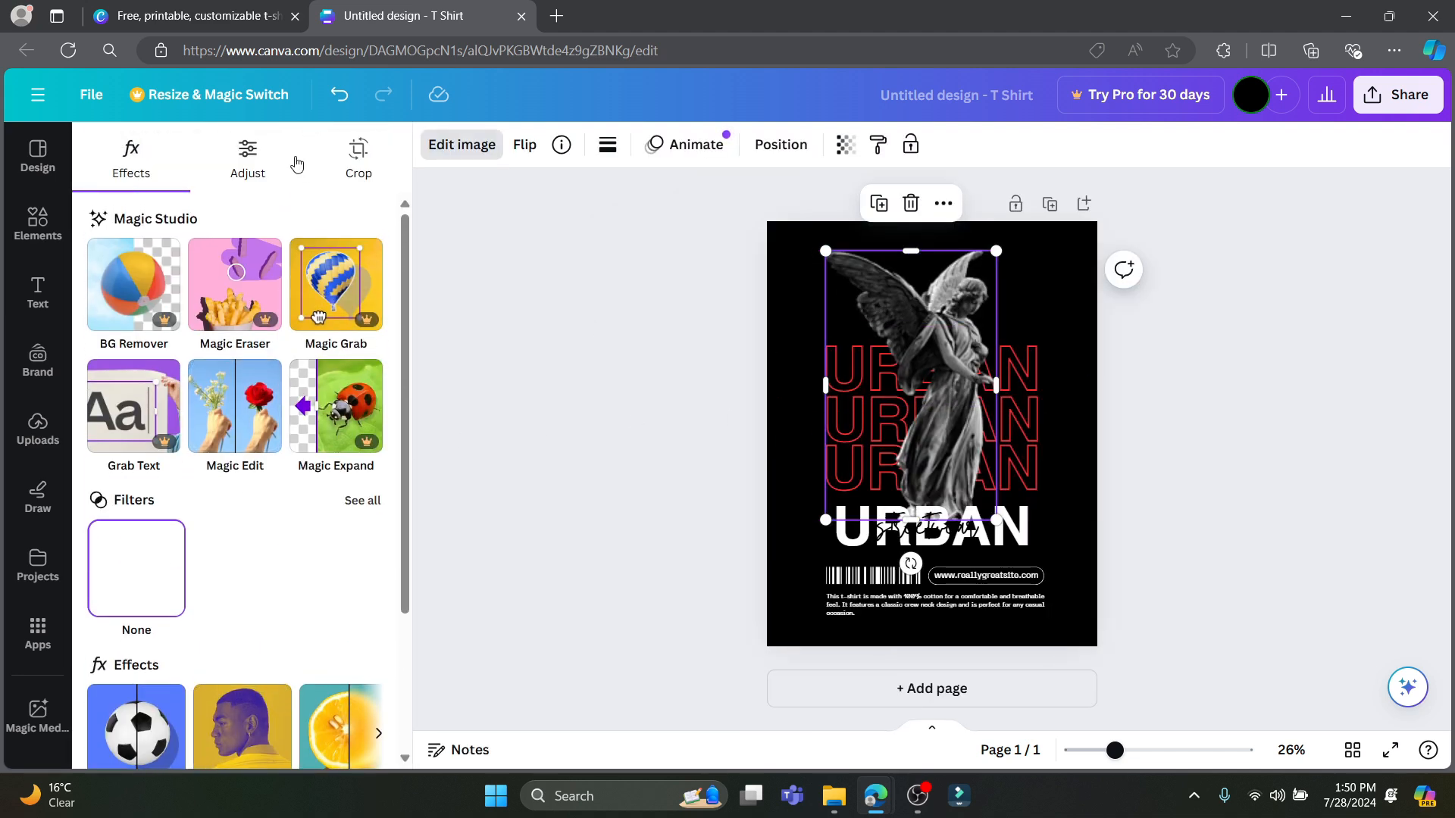
left_click(249, 173)
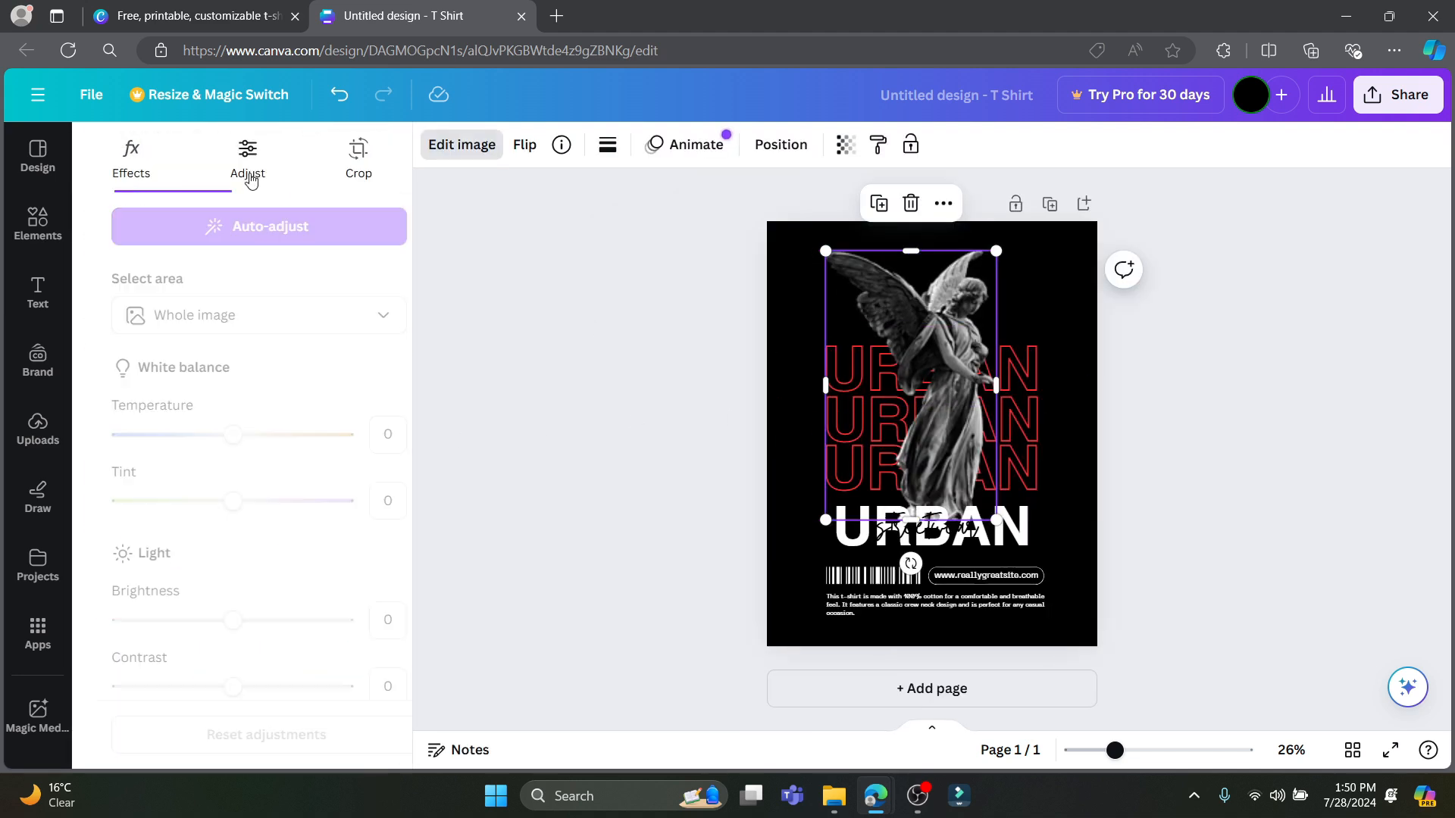
left_click(314, 318)
left_click(215, 338)
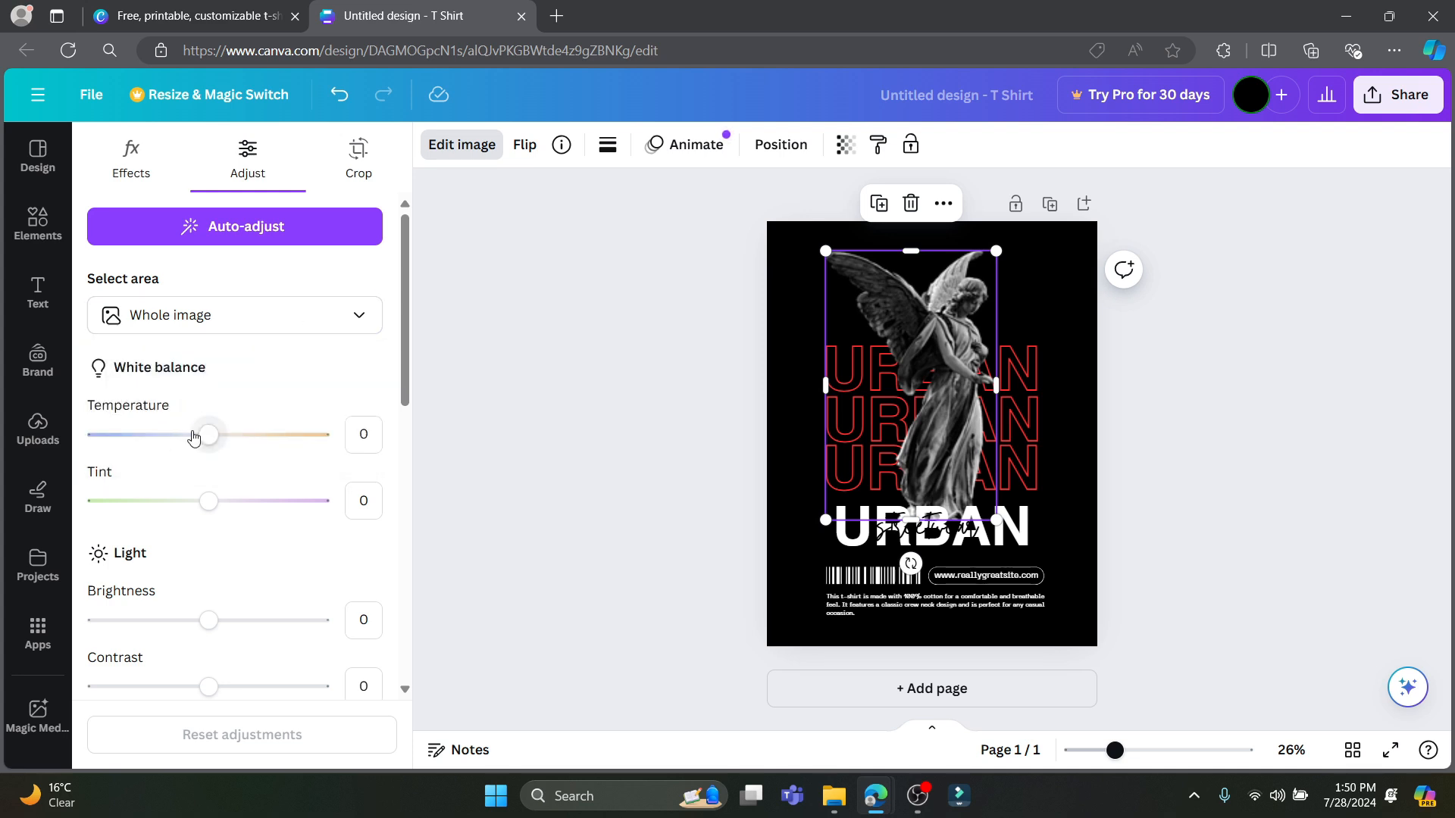
left_click_drag(198, 435, 276, 435)
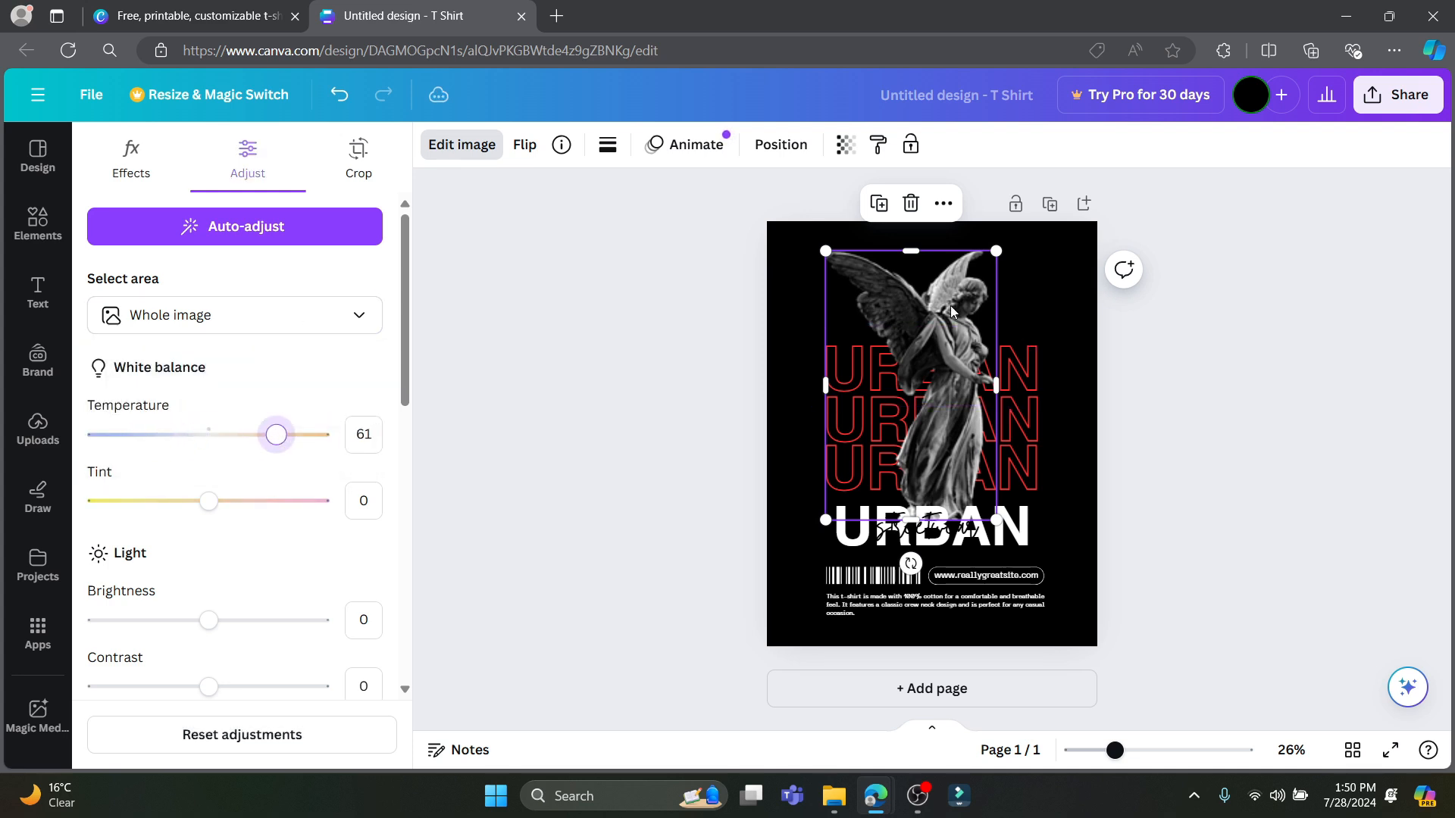
scroll(191, 578, "down", 1)
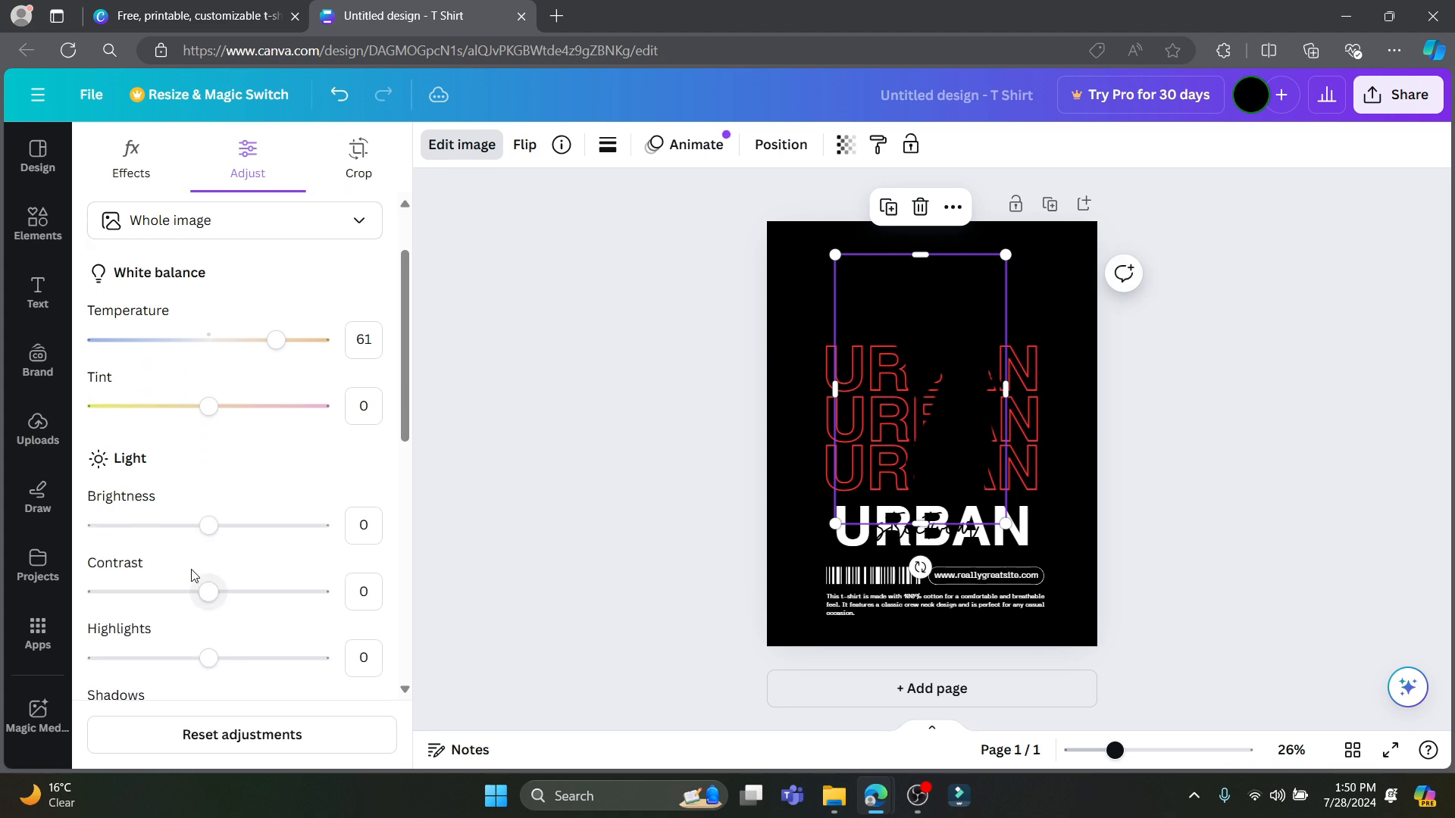
left_click(235, 343)
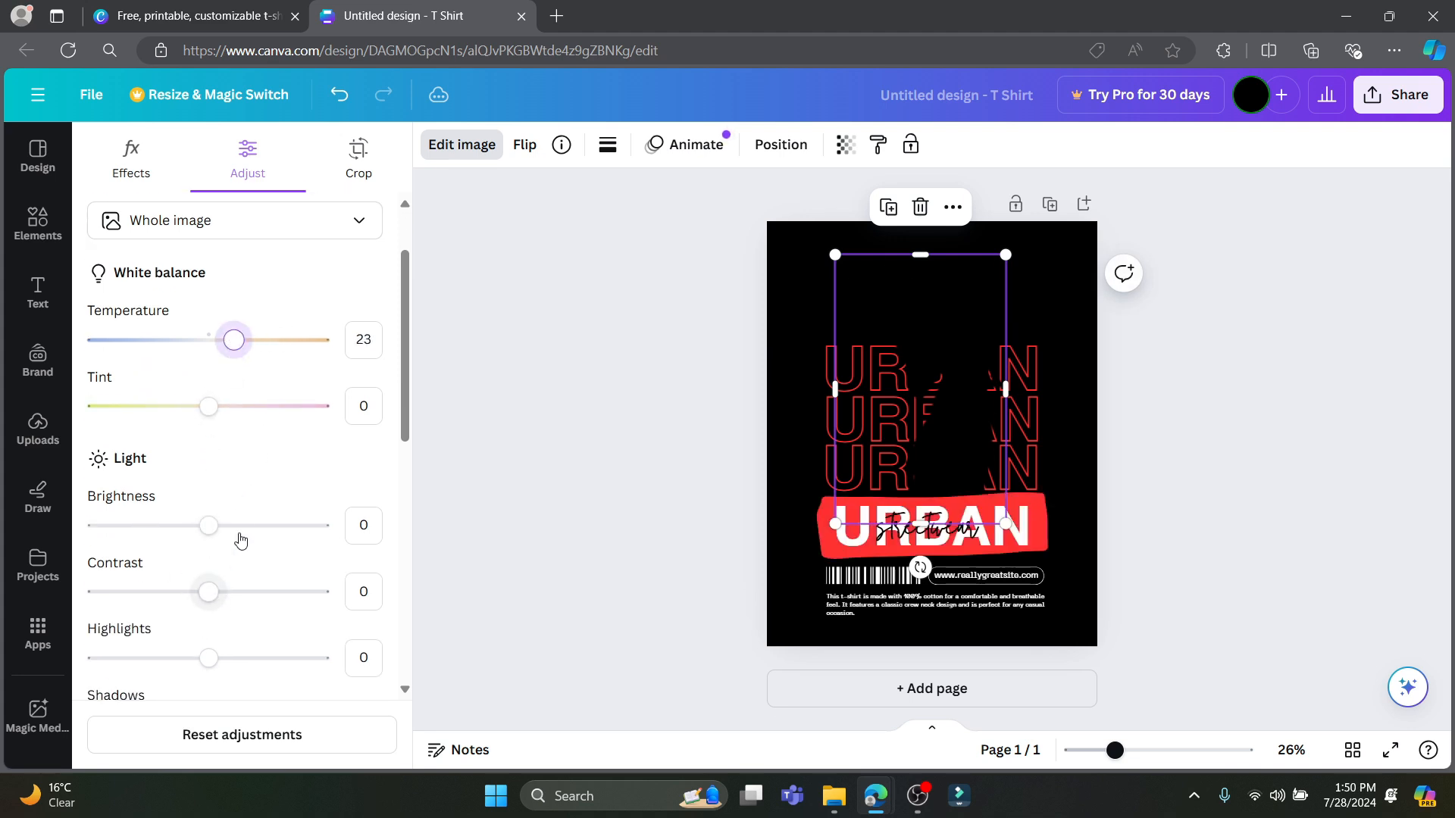
left_click_drag(234, 339, 199, 340)
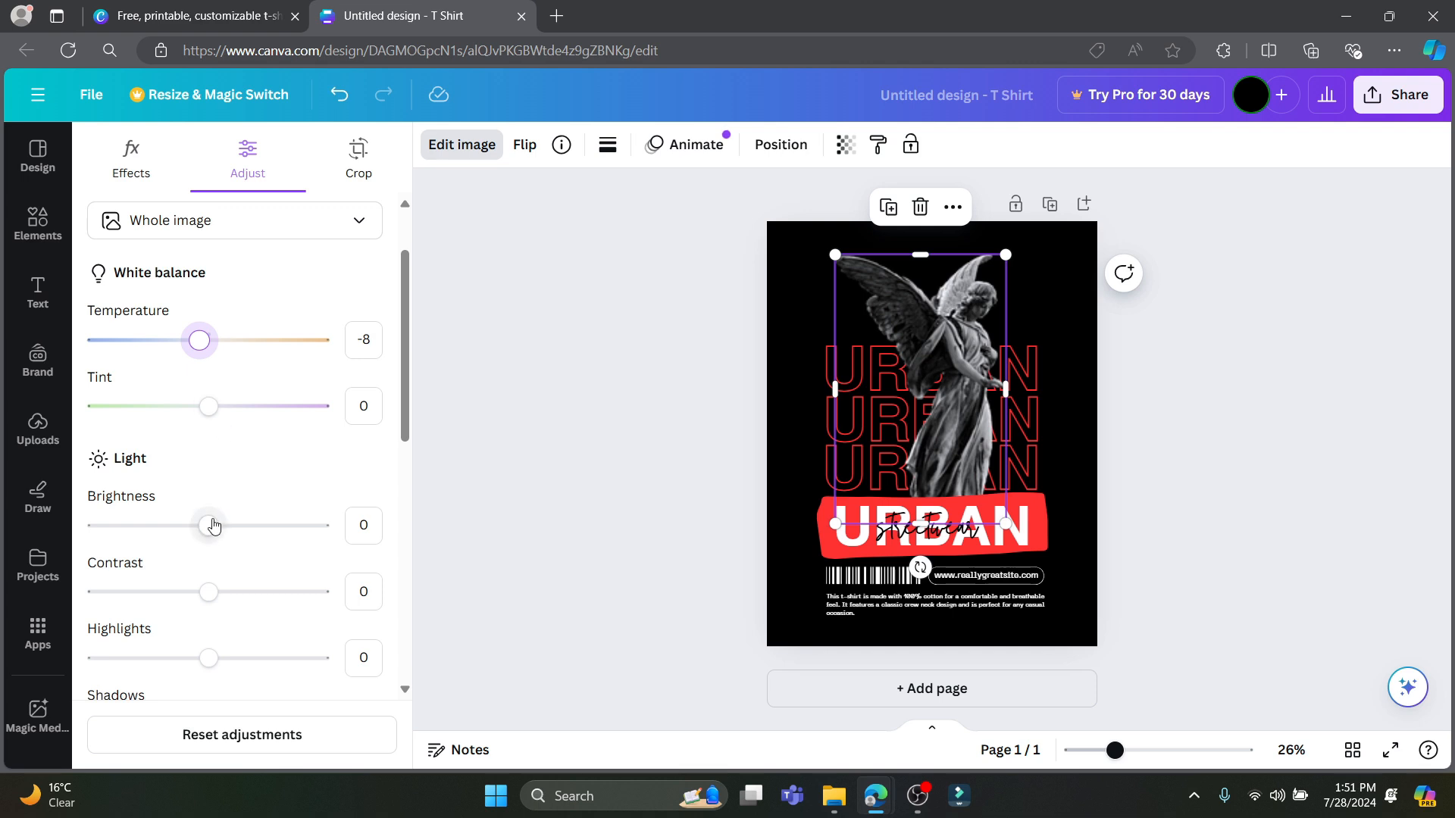
Set the statue image's brightness to -33 and its contrast to -66.
left_click_drag(214, 526, 229, 525)
left_click_drag(208, 591, 180, 592)
scroll(195, 595, "down", 1)
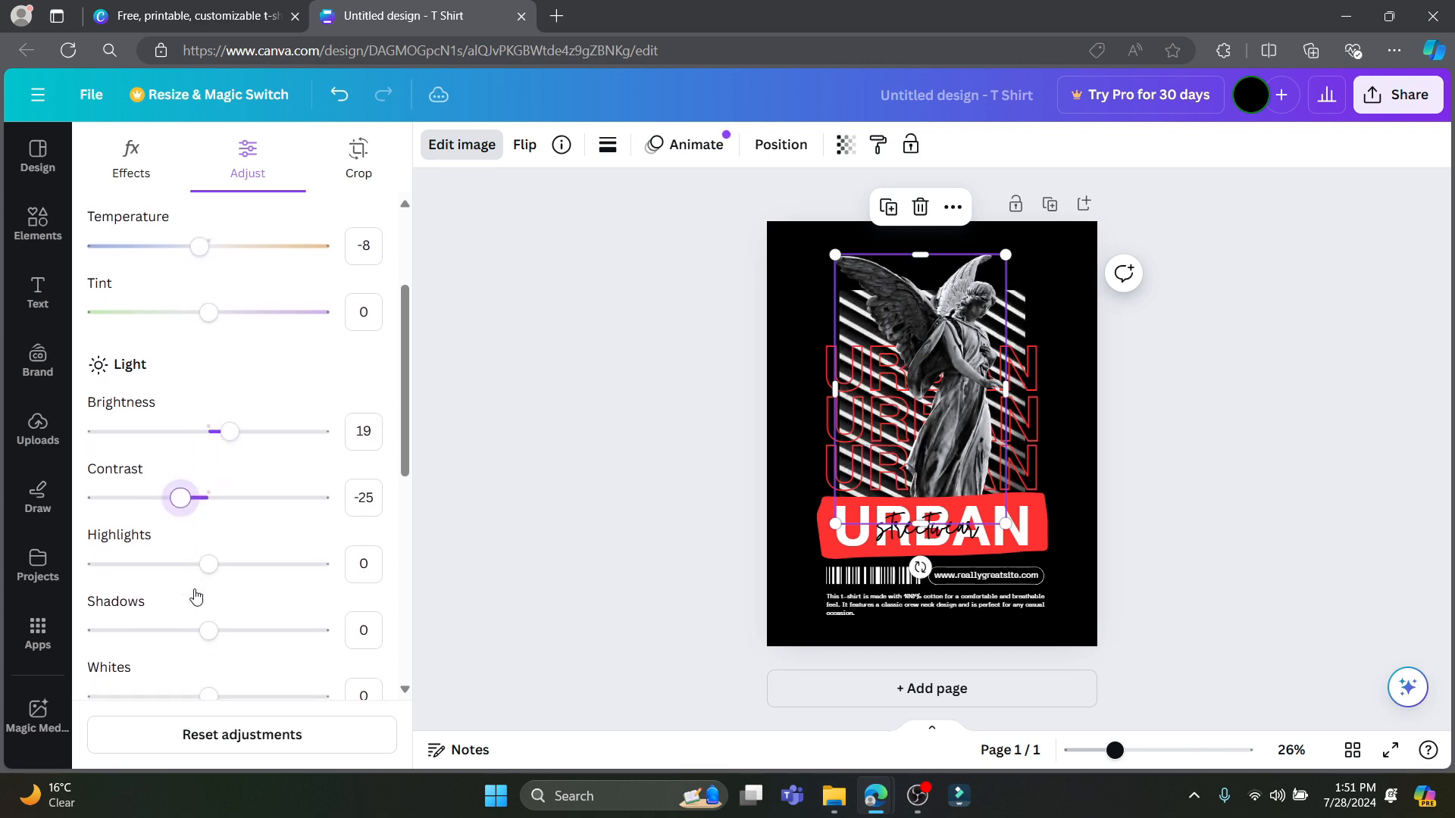
left_click_drag(180, 497, 138, 506)
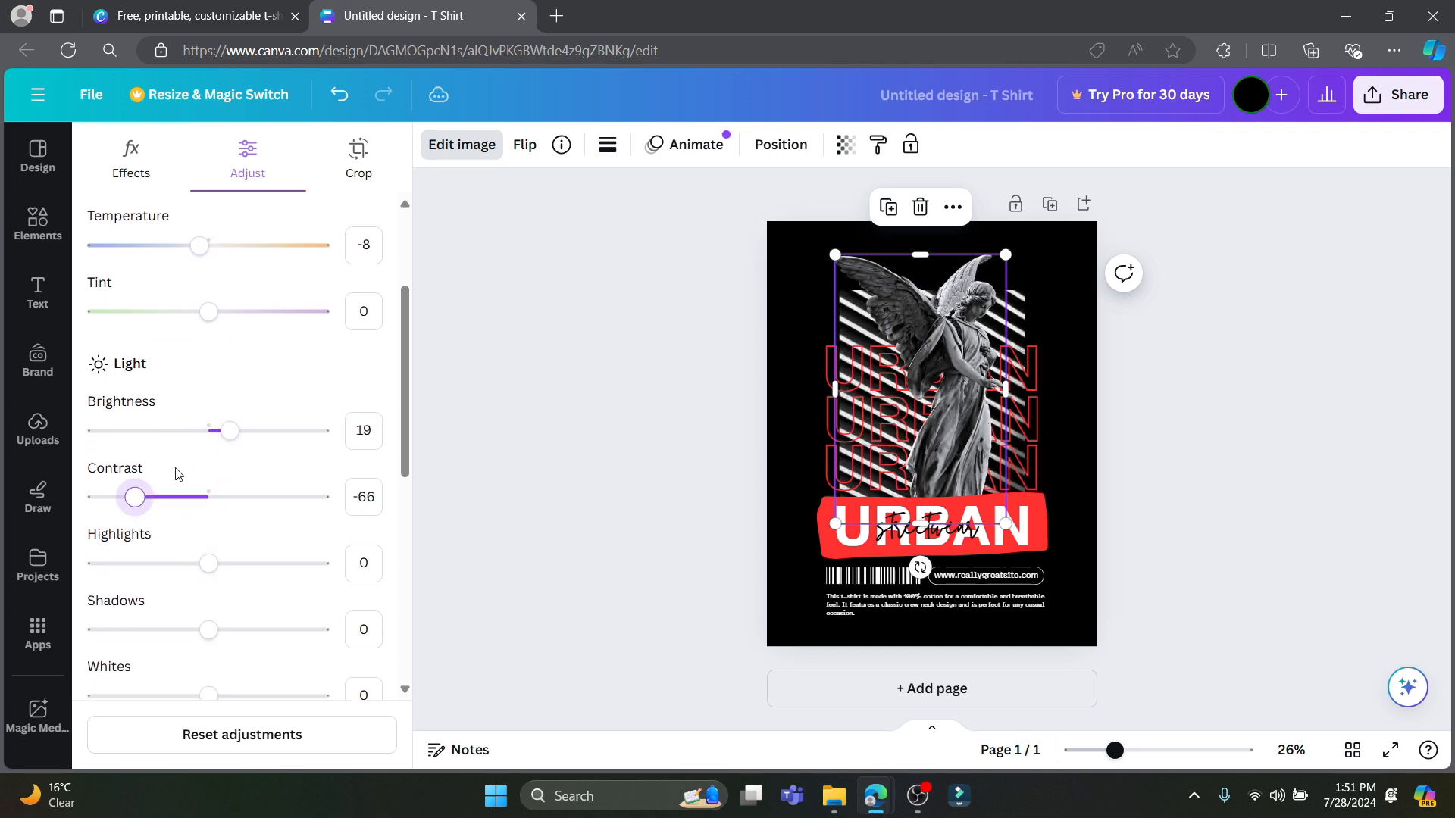
left_click_drag(227, 430, 173, 428)
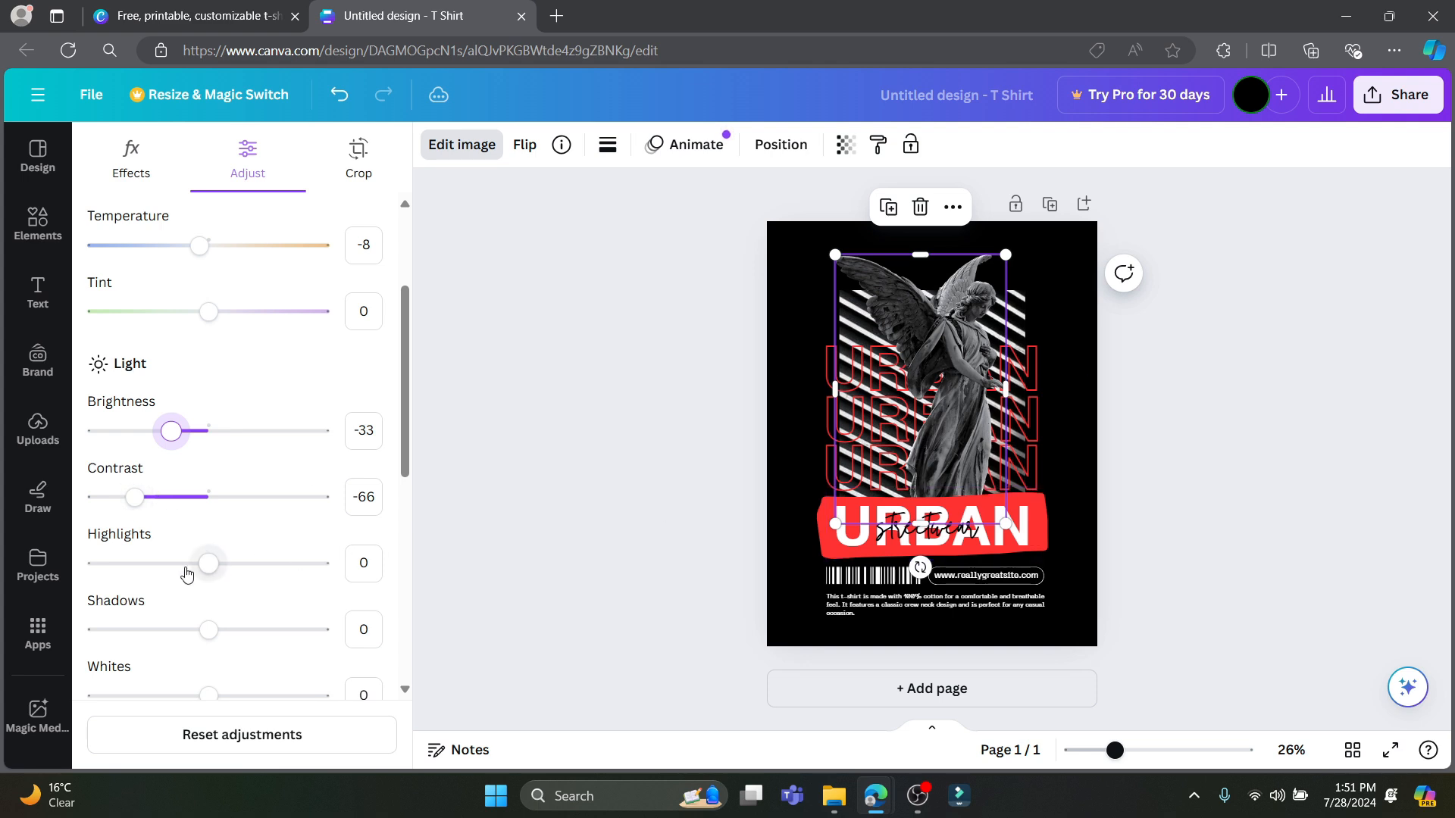
Set the statue image's shadows to -46, whites to -76 and blacks to -36, and shift the image slightly left.
scroll(187, 572, "down", 2)
left_click_drag(208, 440, 157, 440)
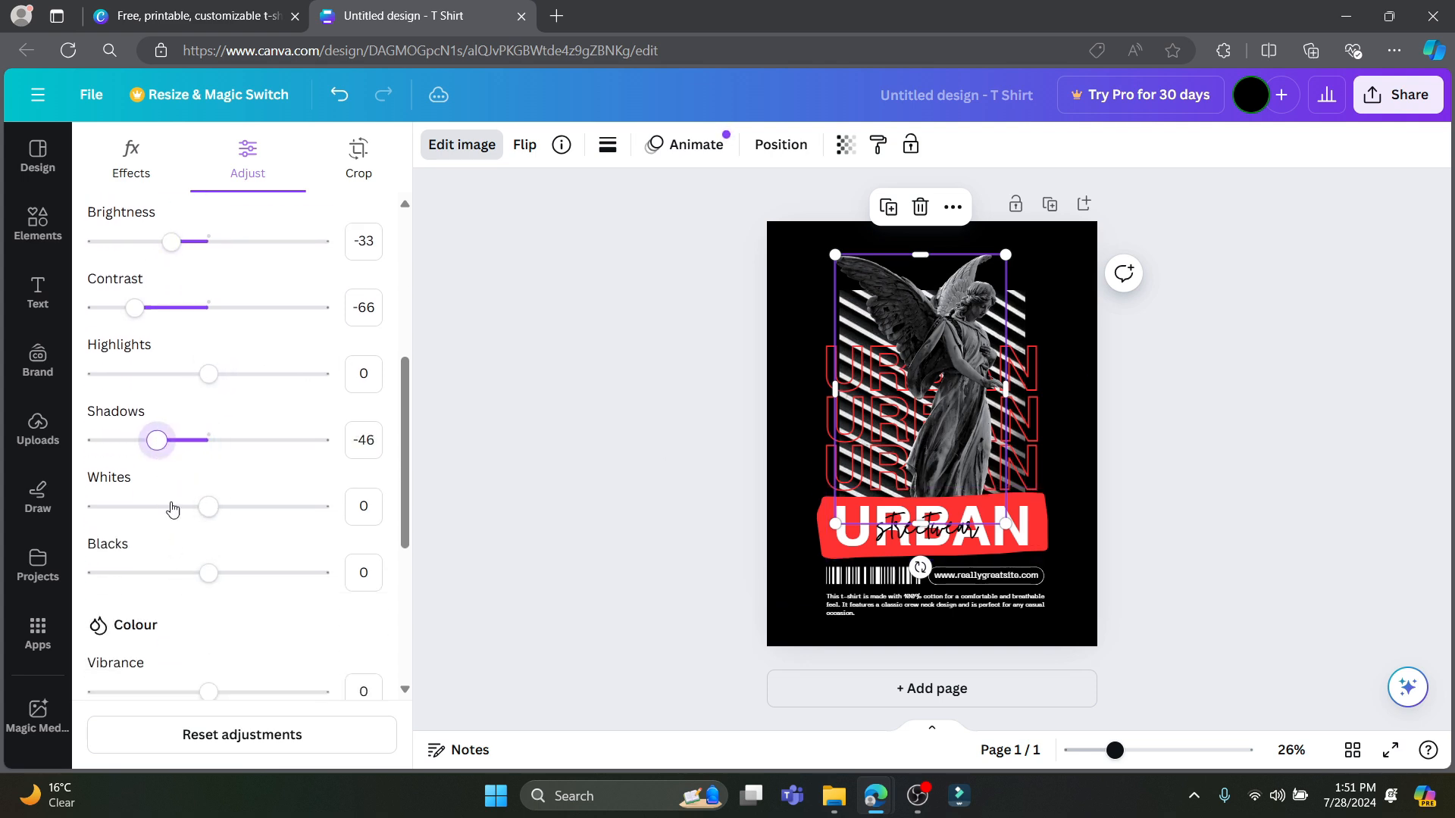
left_click_drag(208, 506, 123, 508)
left_click_drag(952, 387, 940, 387)
left_click_drag(220, 581, 172, 578)
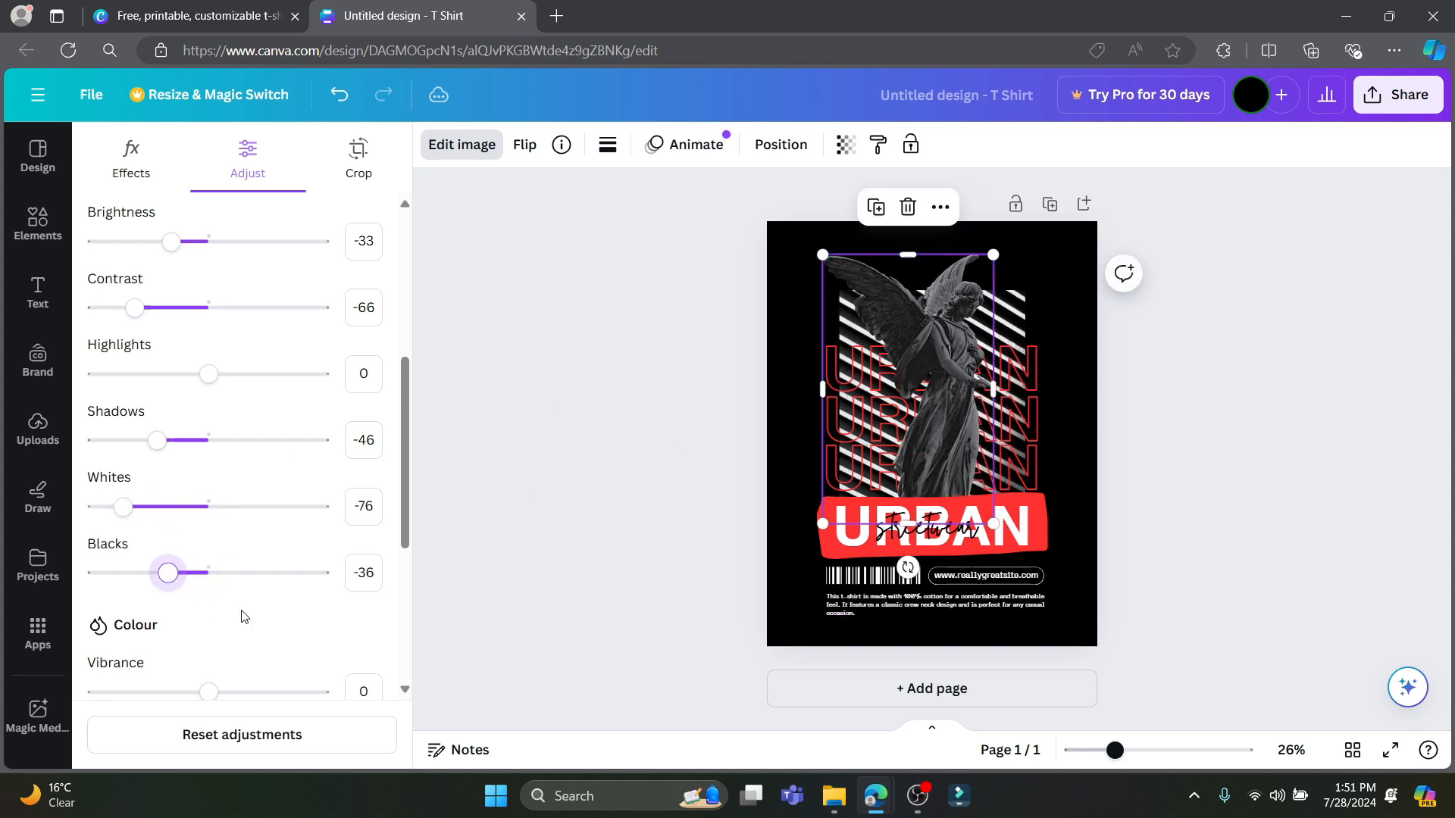
Set the statue image's vibrance to 66 and saturation to 55, and leave the image adjustments.
scroll(303, 635, "down", 3)
left_click_drag(208, 503, 282, 503)
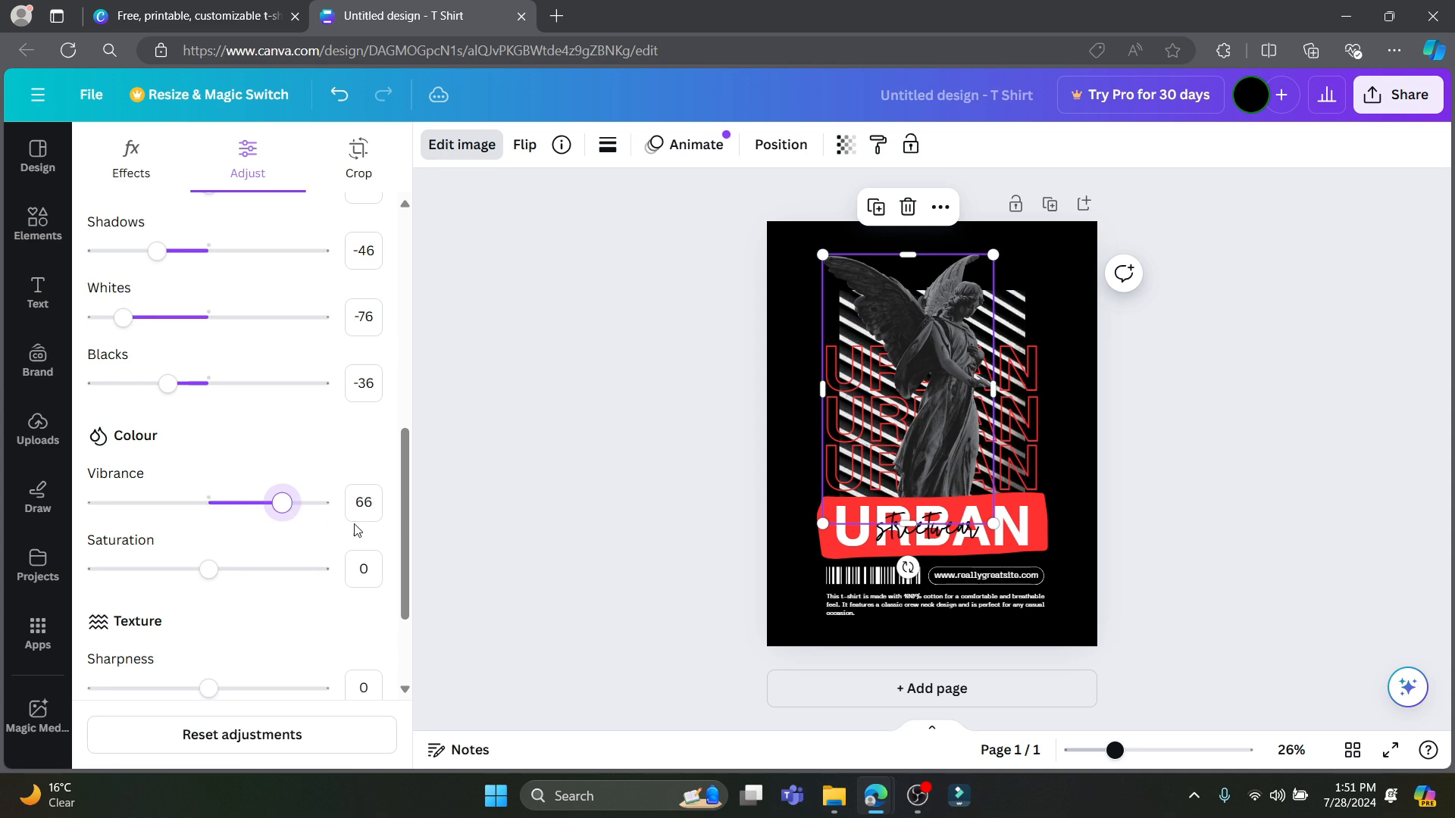
left_click_drag(208, 569, 270, 570)
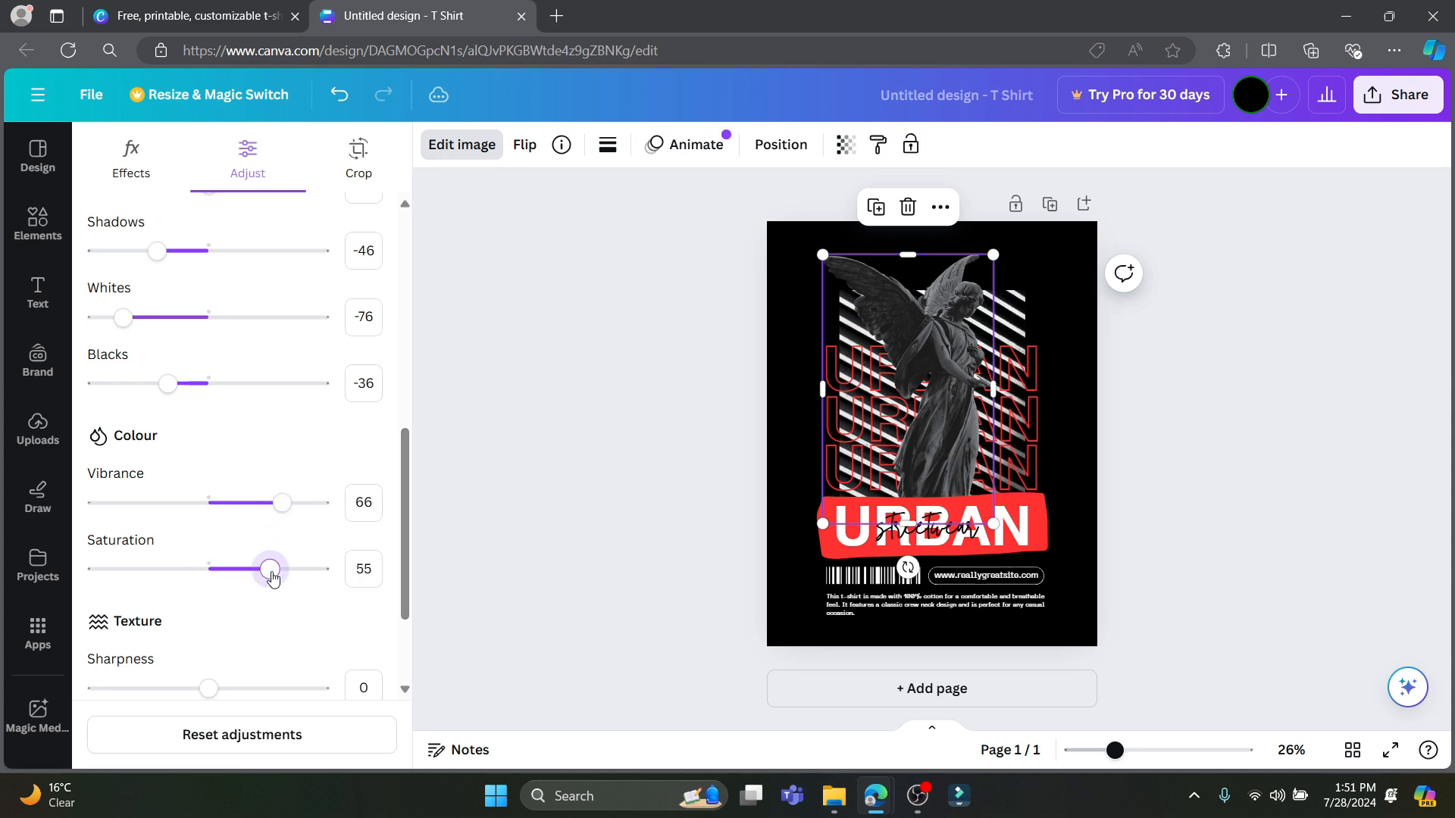
left_click(1044, 543)
left_click(897, 313)
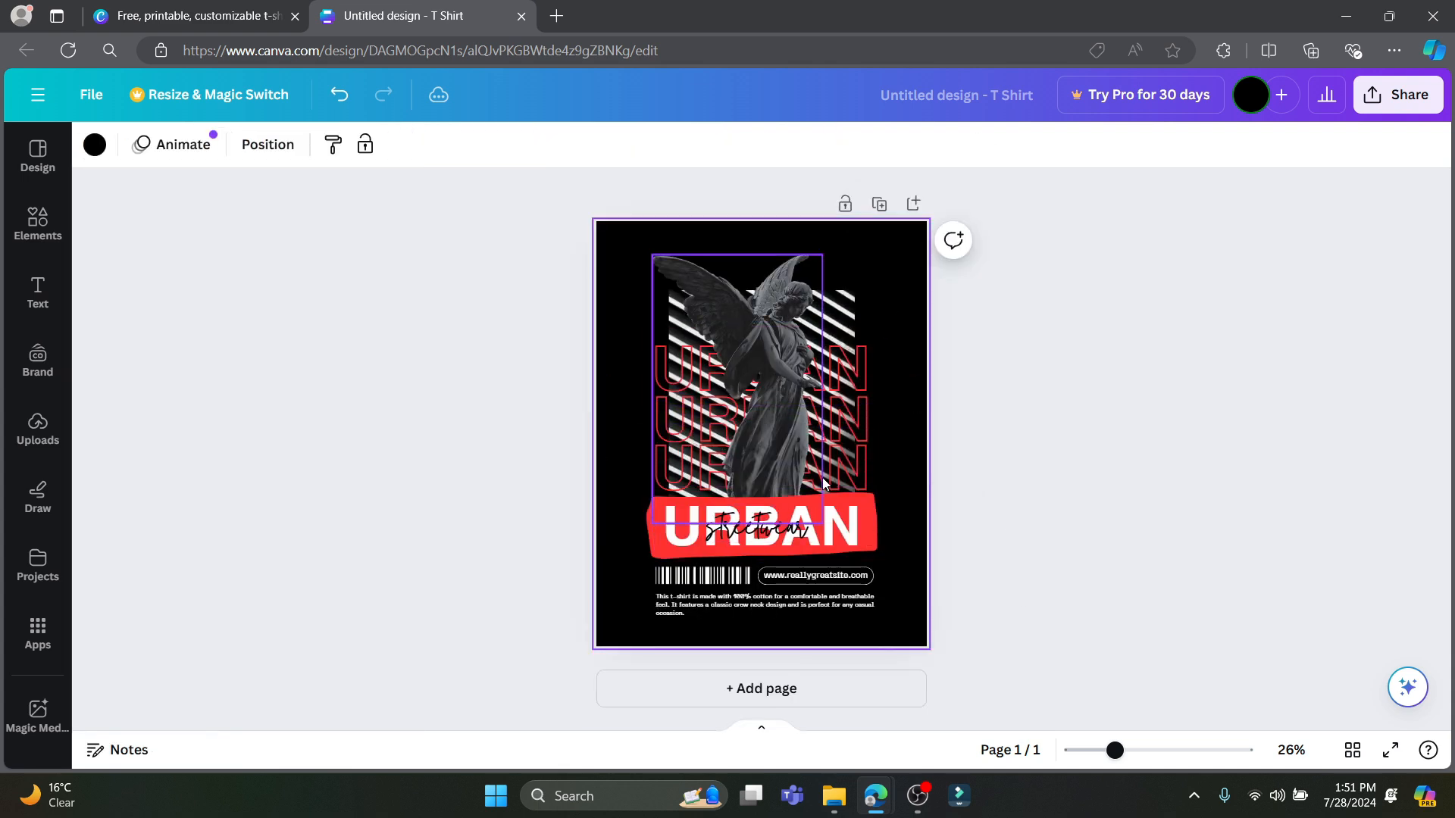
Examine the design's layer order and locate the lowest outlined URBAN text among the layers.
left_click(267, 145)
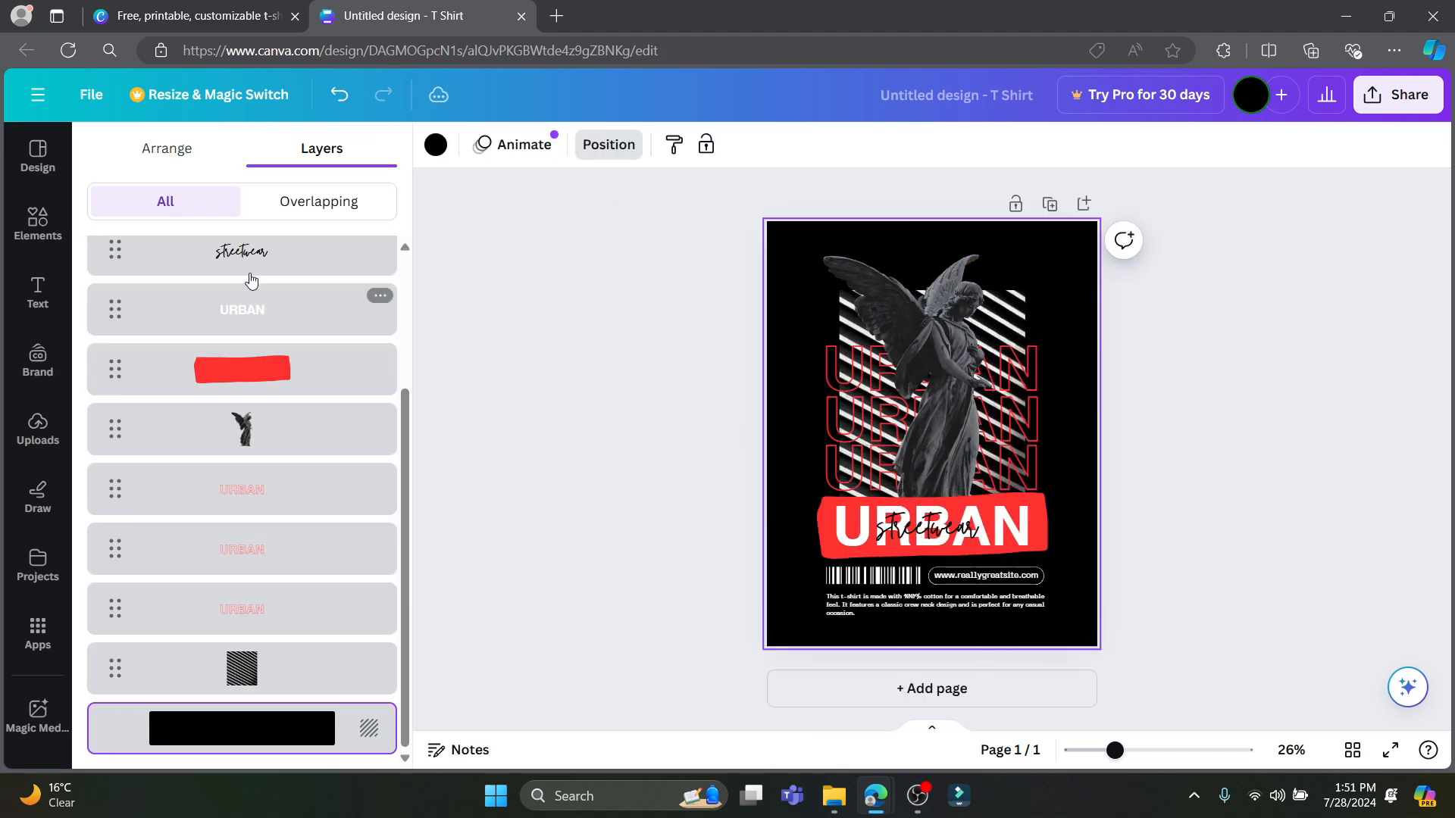
left_click(250, 485)
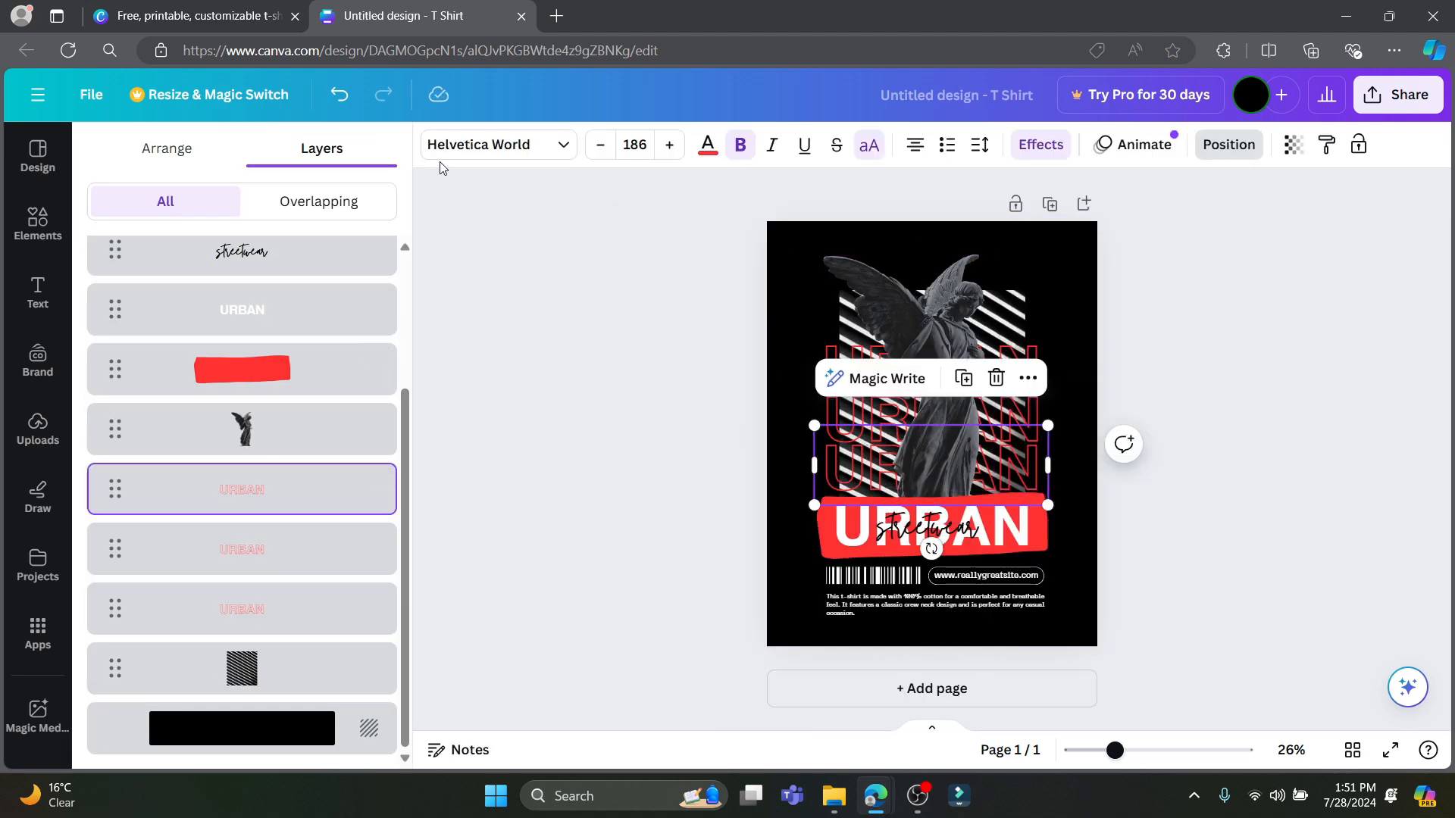
scroll(361, 220, "up", 3)
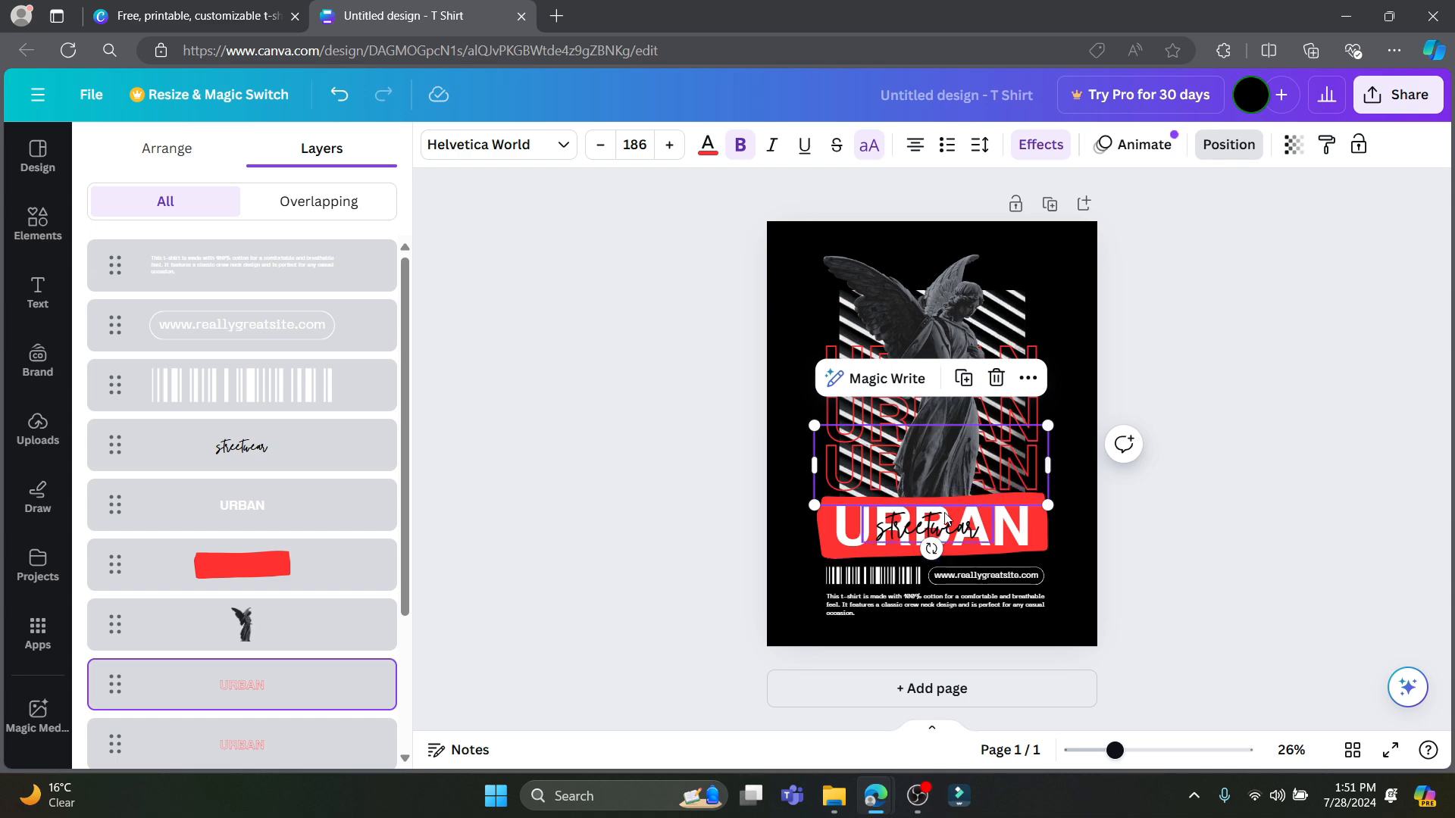
key("Escape")
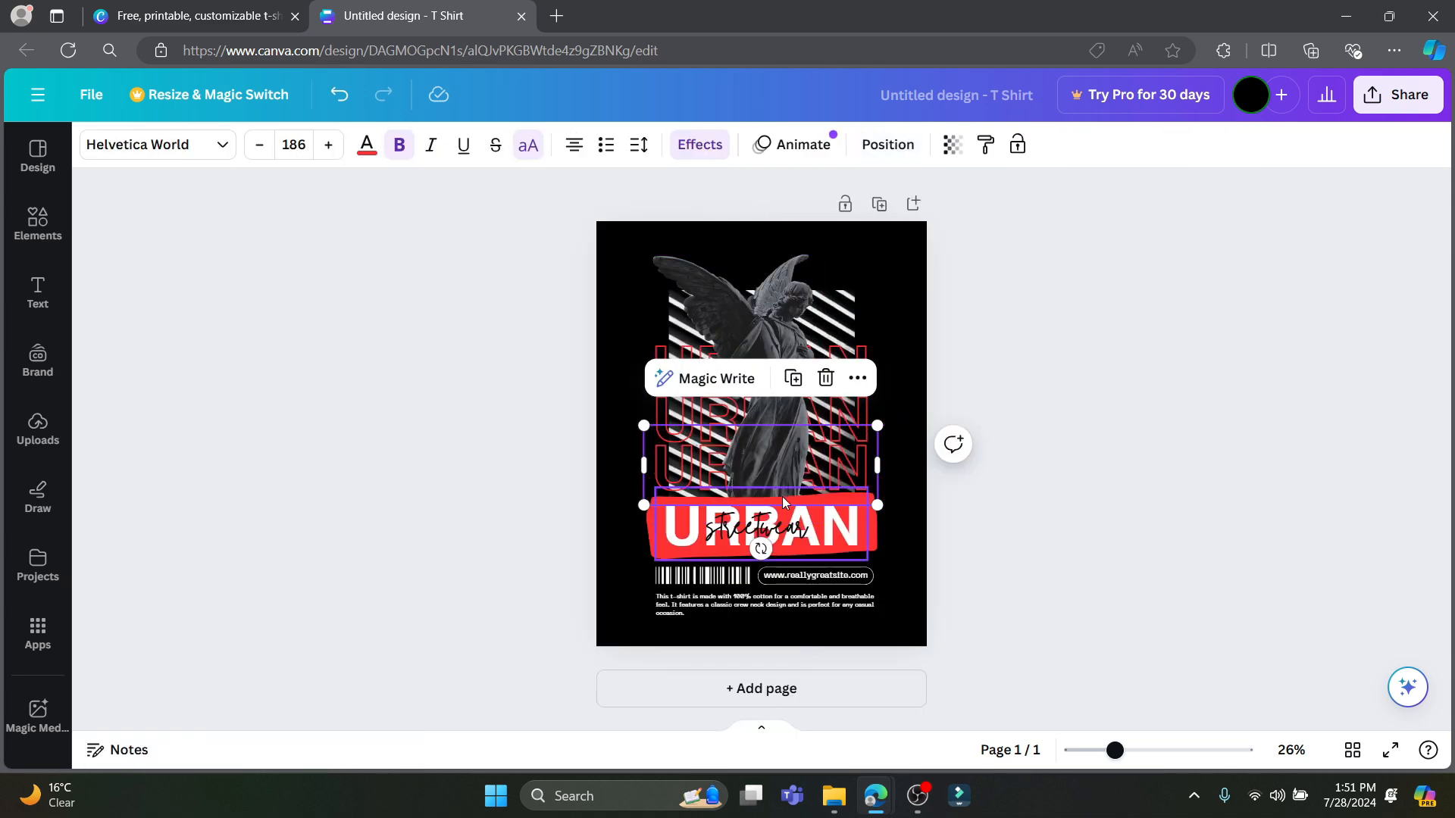
Bring the angel statue image to the front of all other elements.
left_click(694, 475)
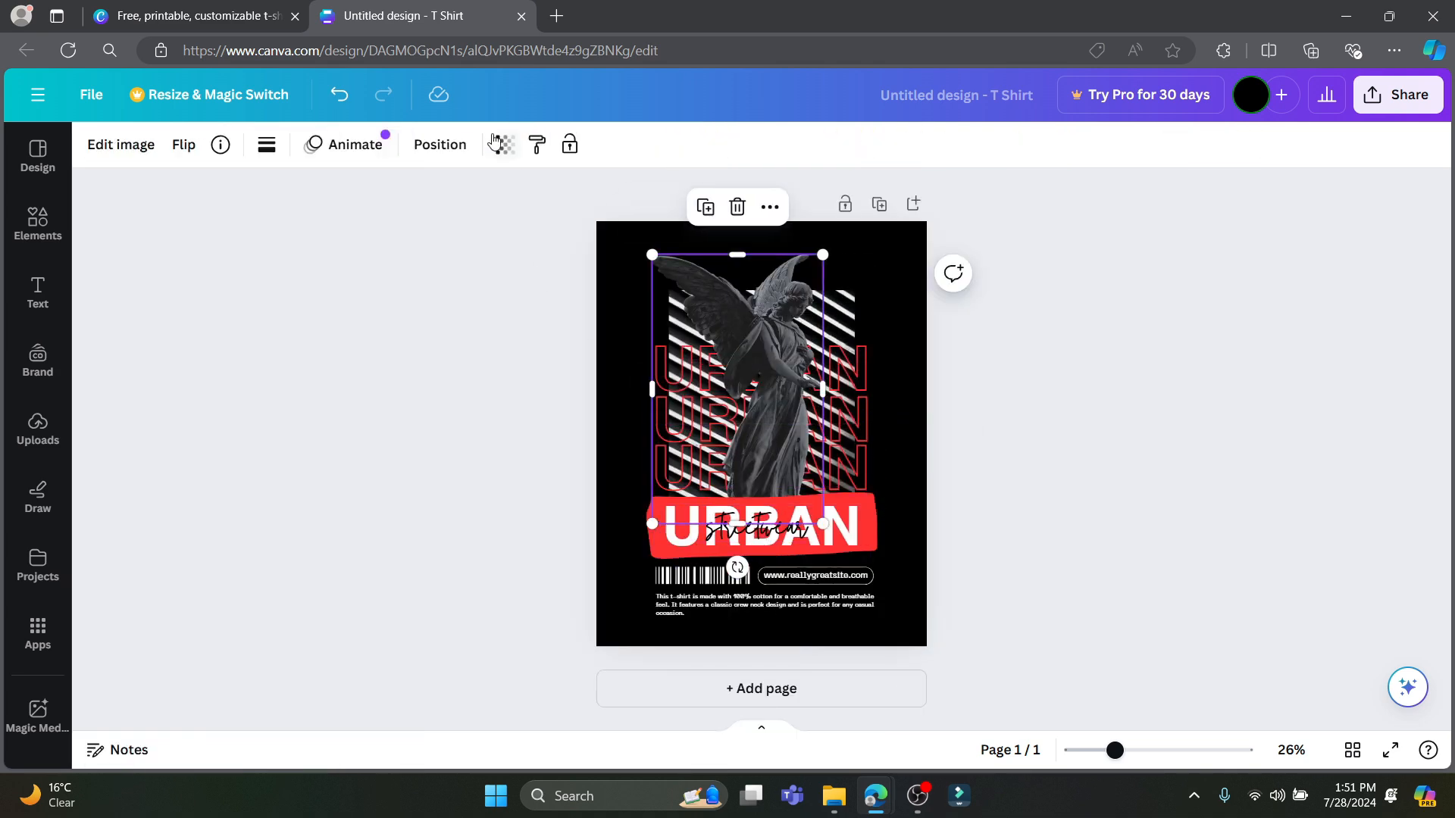
left_click(440, 144)
left_click(166, 152)
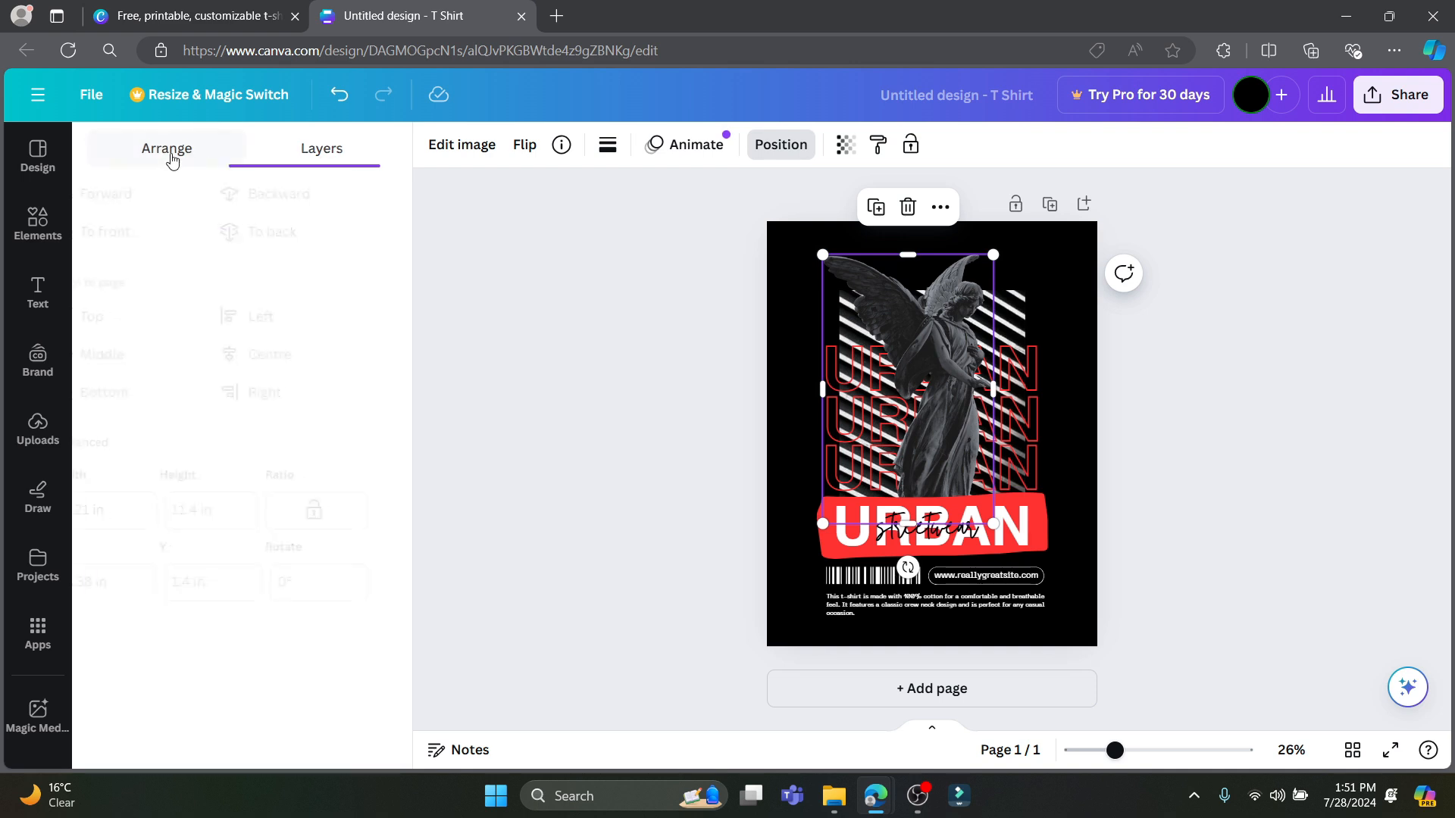
left_click(167, 236)
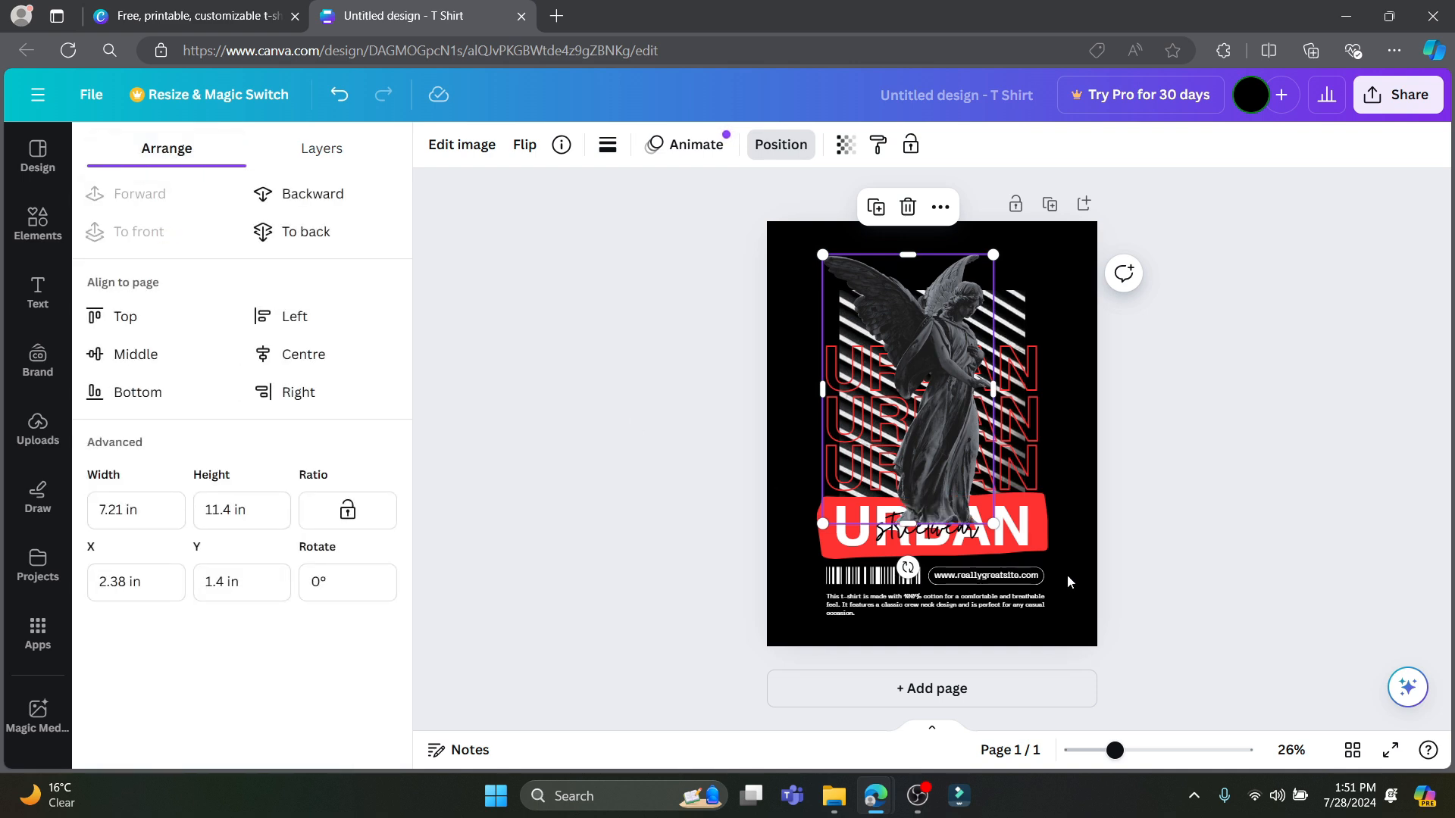
Bring the three red outlined URBAN texts to the front so they overlap the statue.
left_click(1037, 474)
left_click(119, 231)
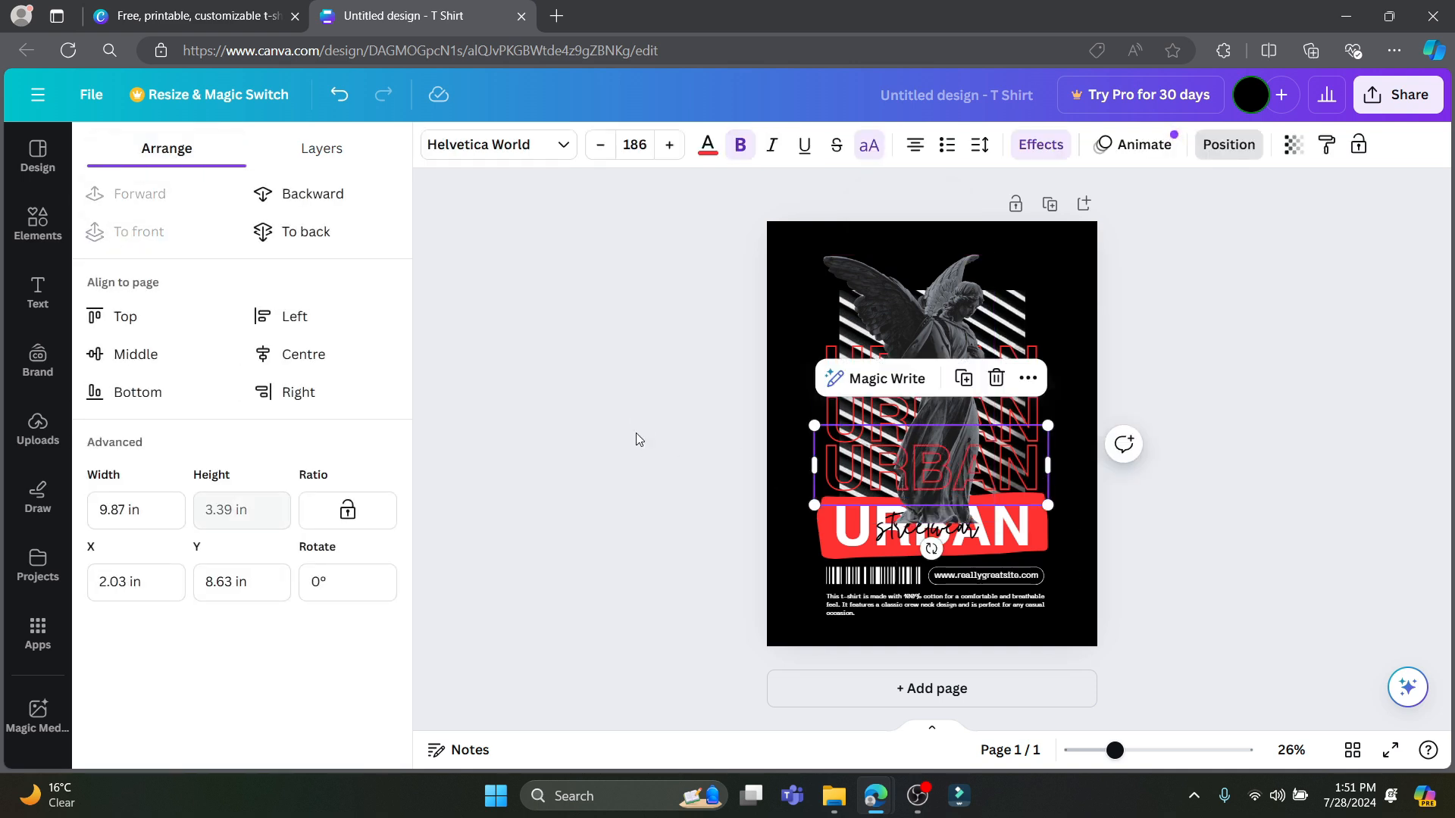
double_click(1039, 402)
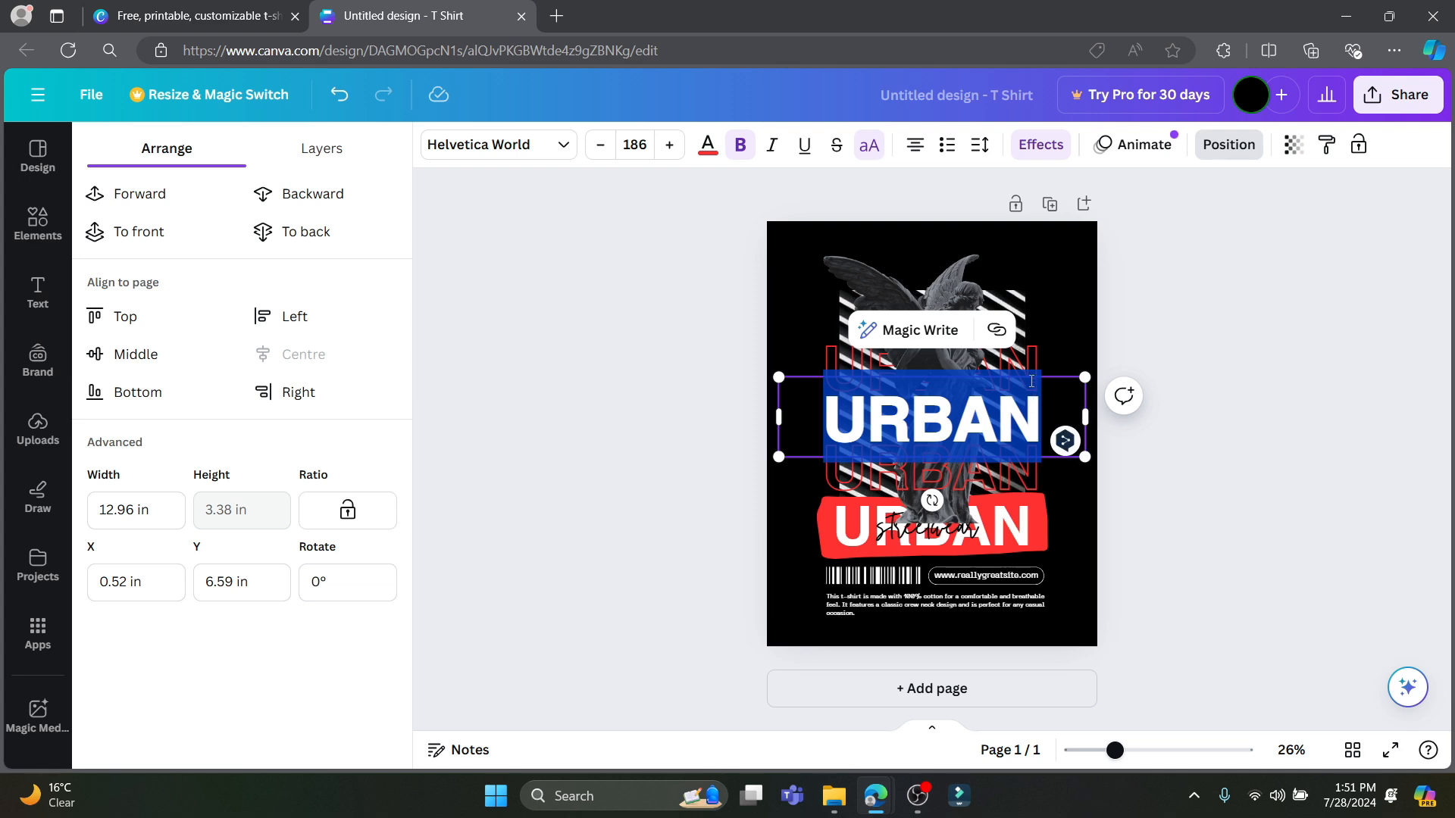
left_click(1032, 362)
left_click(1041, 416)
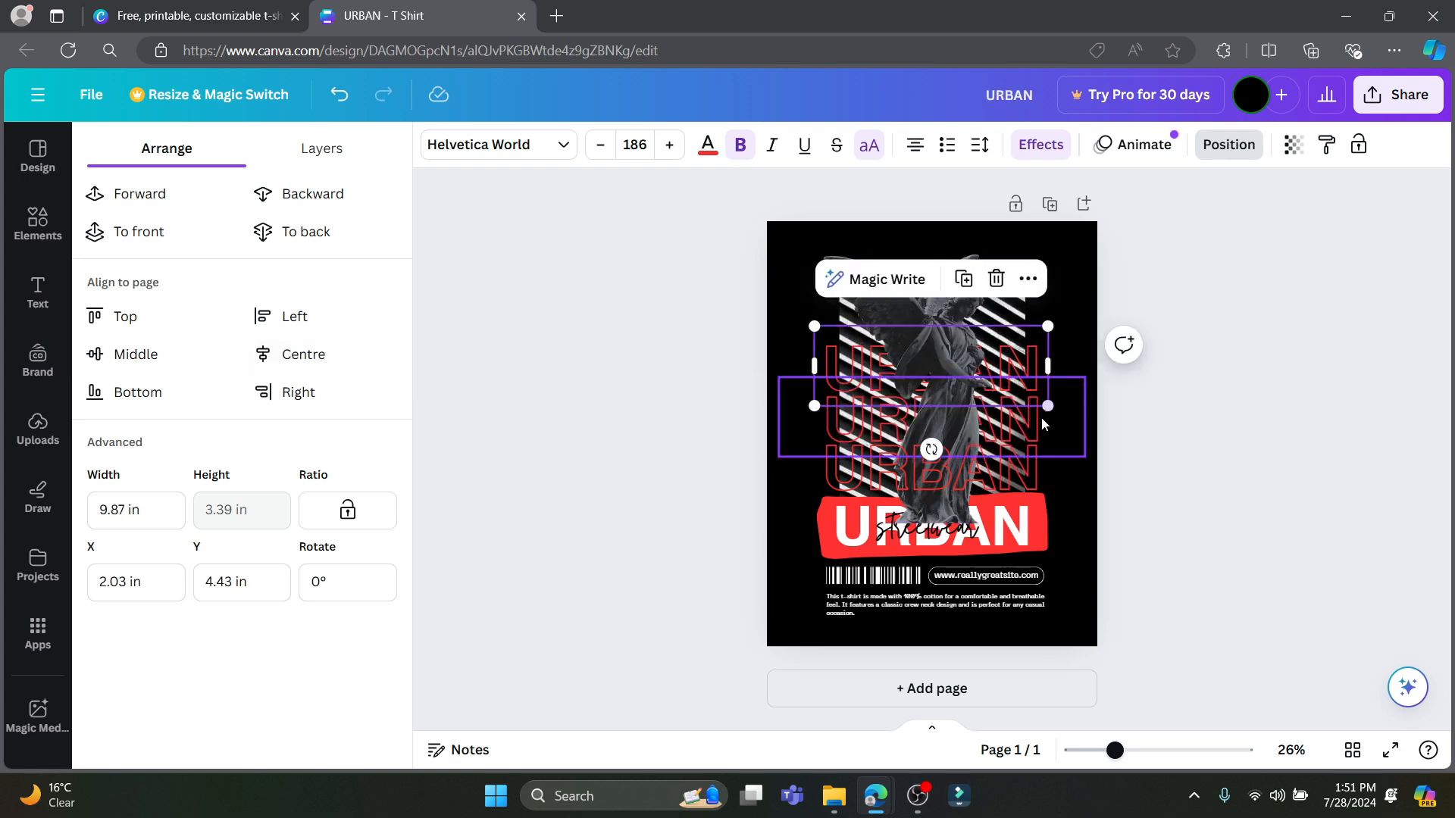
double_click(1021, 413)
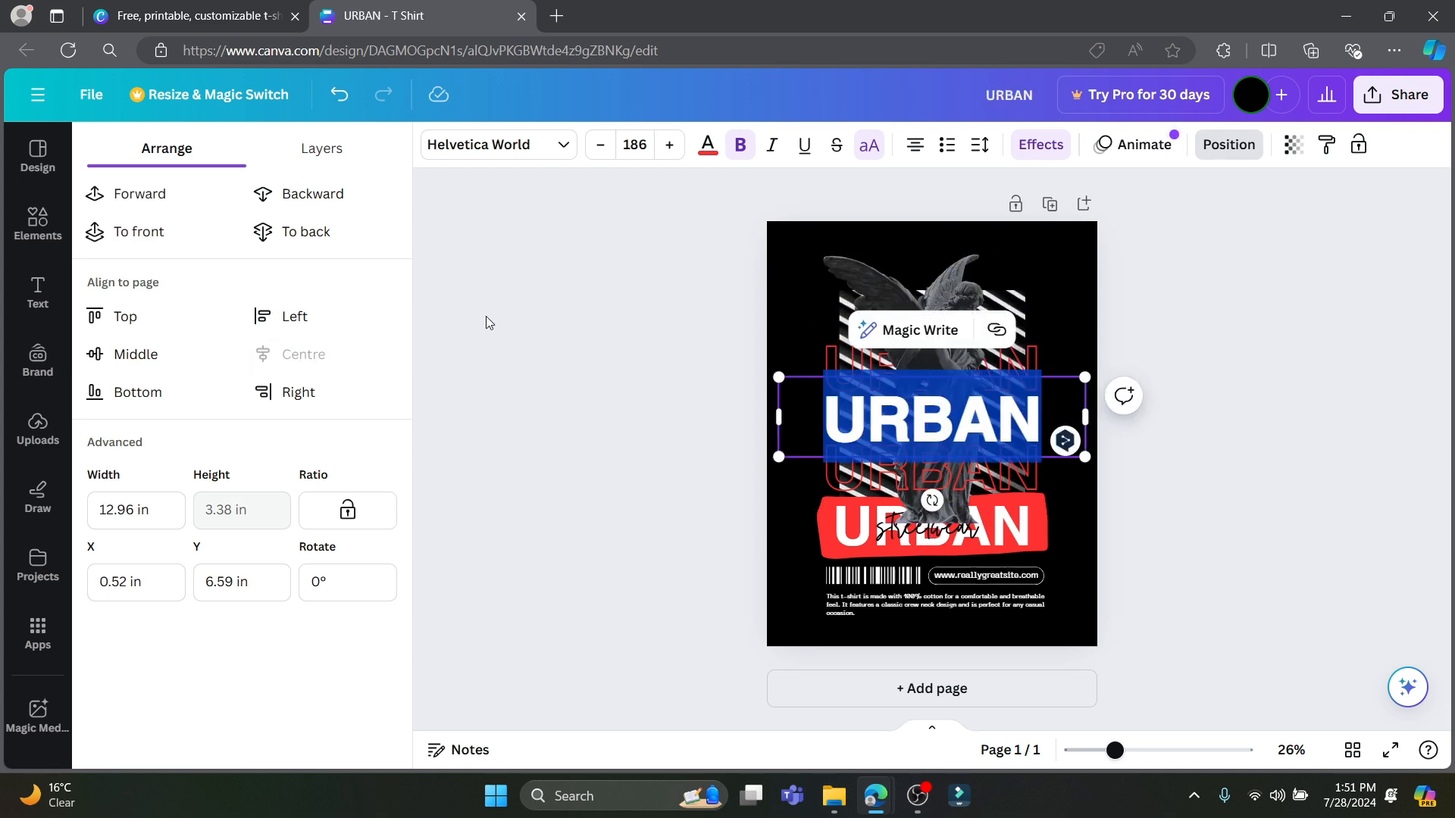
left_click(98, 235)
left_click(1083, 311)
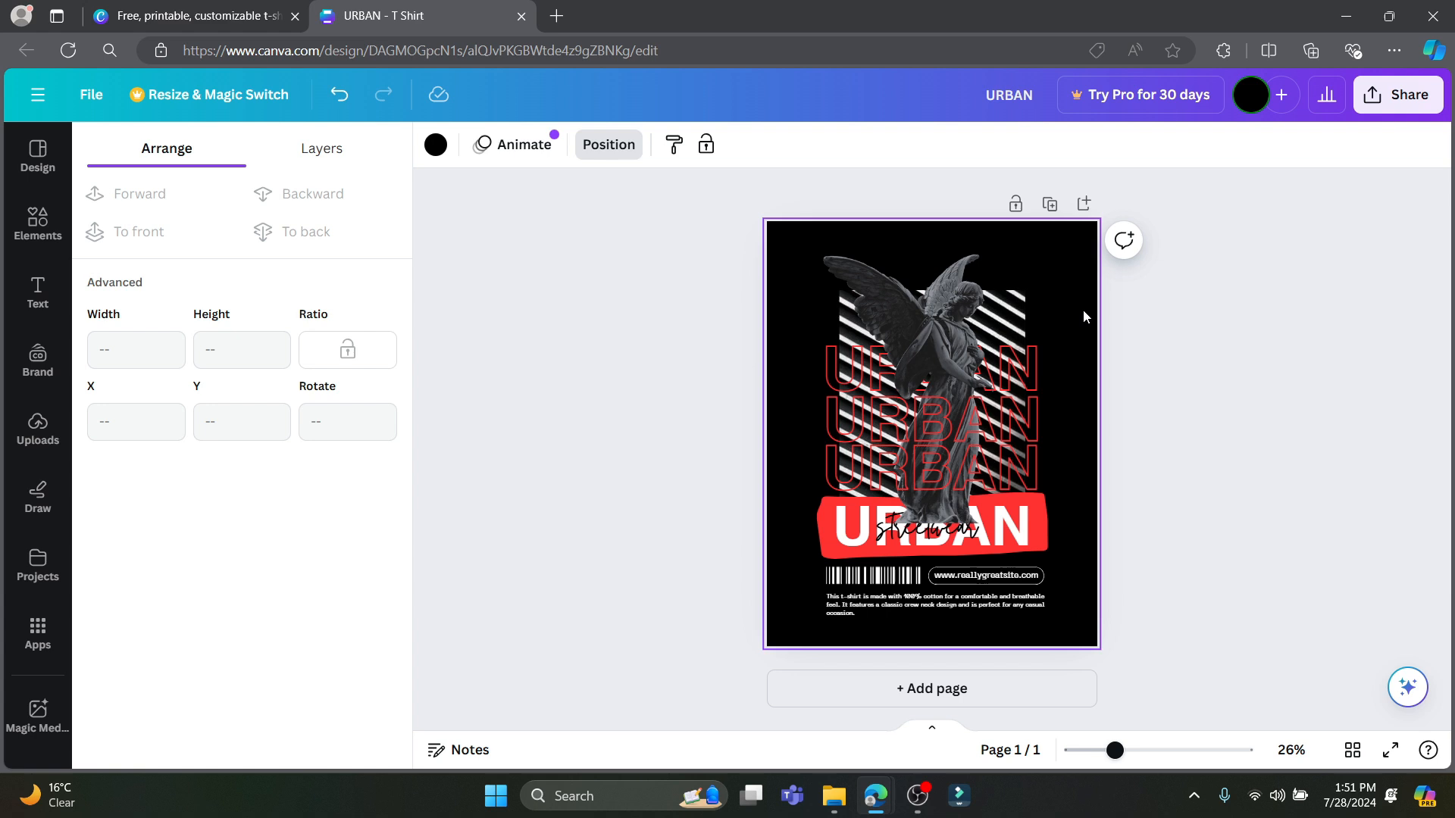
left_click(1042, 382)
key("ctrl+alt+bracketright")
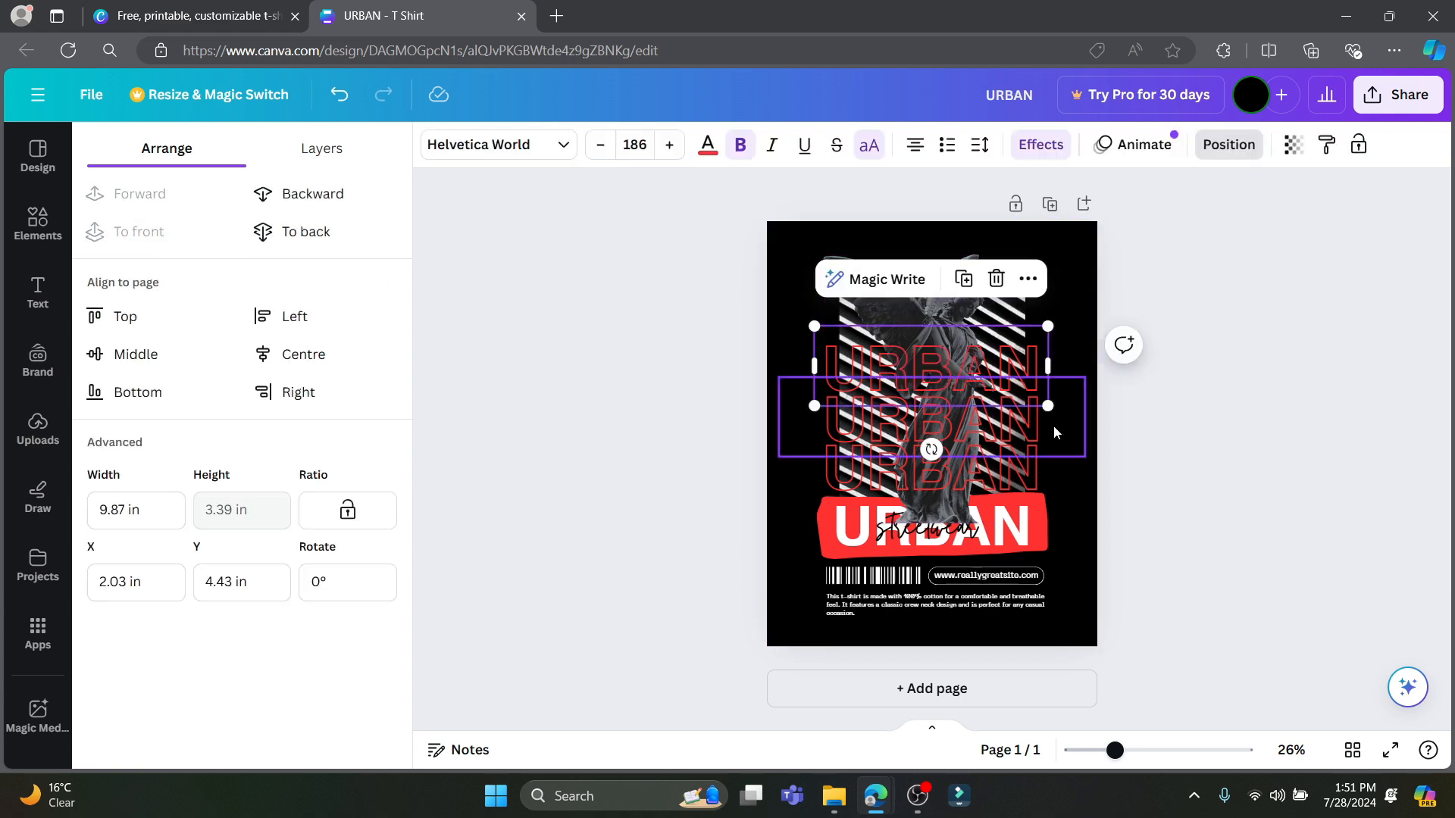
Move the angel statue image left to about X 2.03 in and up close to the shirt design's upper edge.
left_click(1039, 311)
left_click(947, 306)
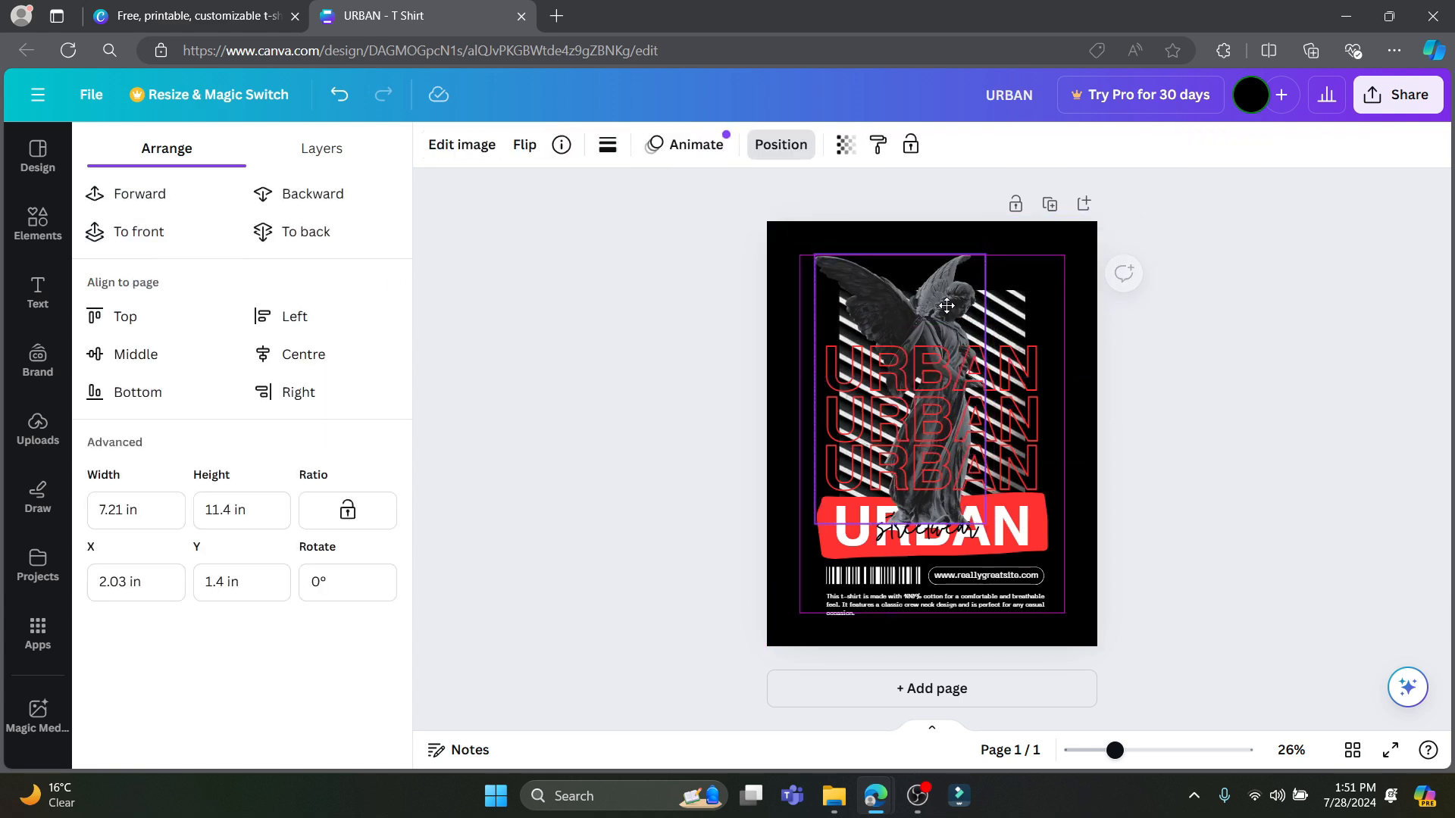
left_click_drag(946, 306, 949, 284)
left_click(875, 604)
left_click(769, 563)
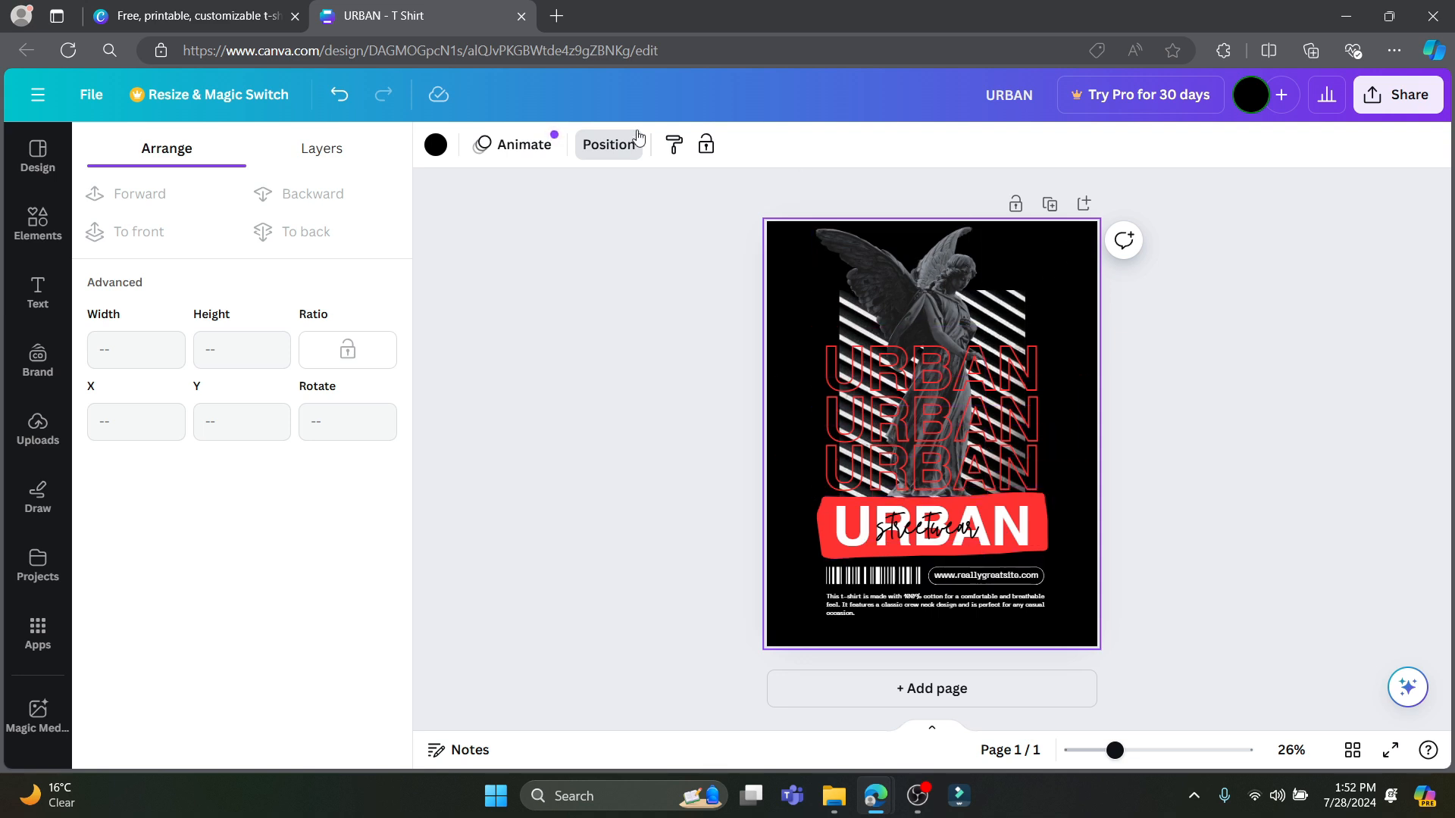
Try pink and violet as the page background colour, and settle on light orange.
left_click(436, 145)
scroll(212, 454, "down", 3)
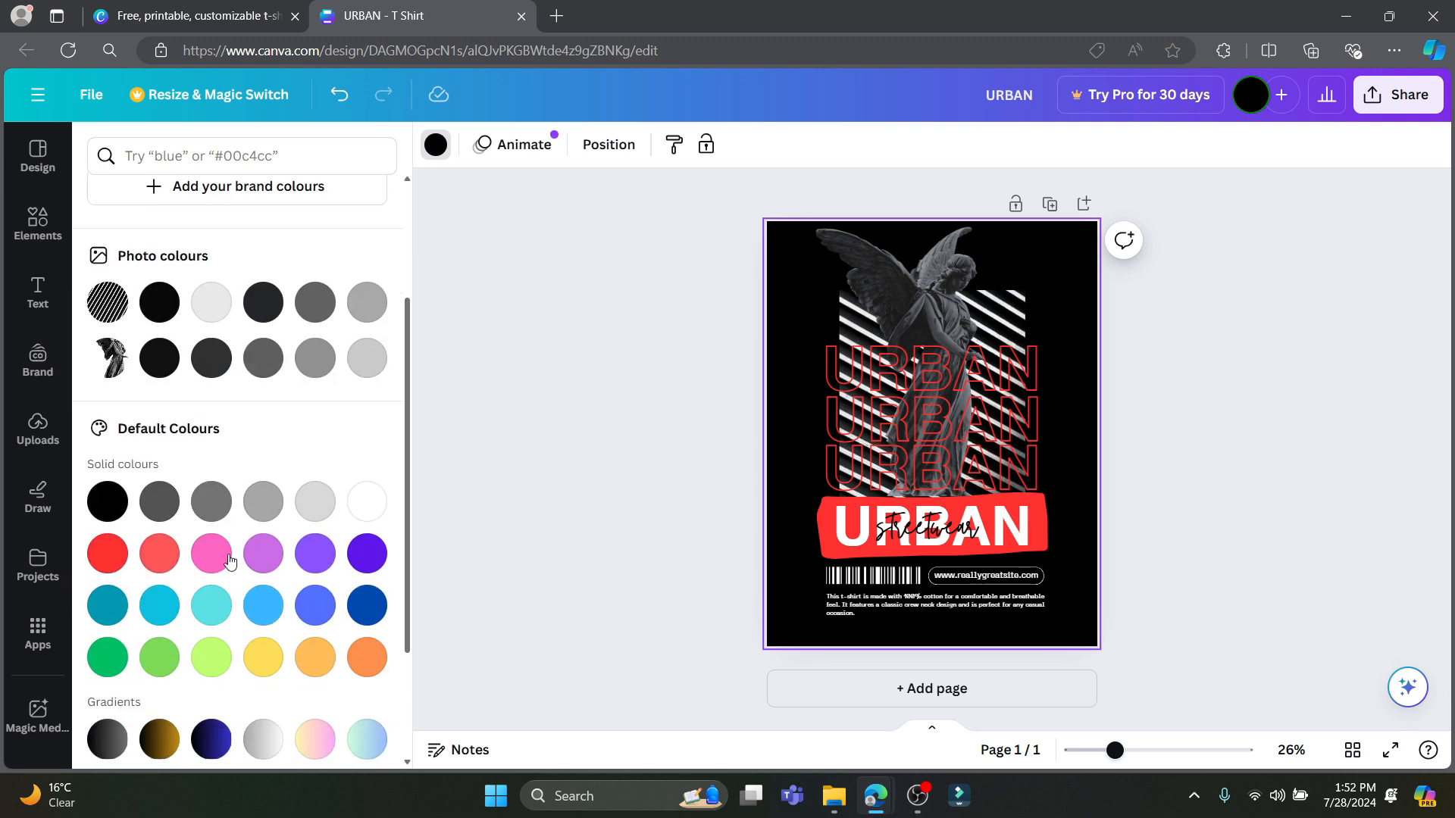
left_click(212, 553)
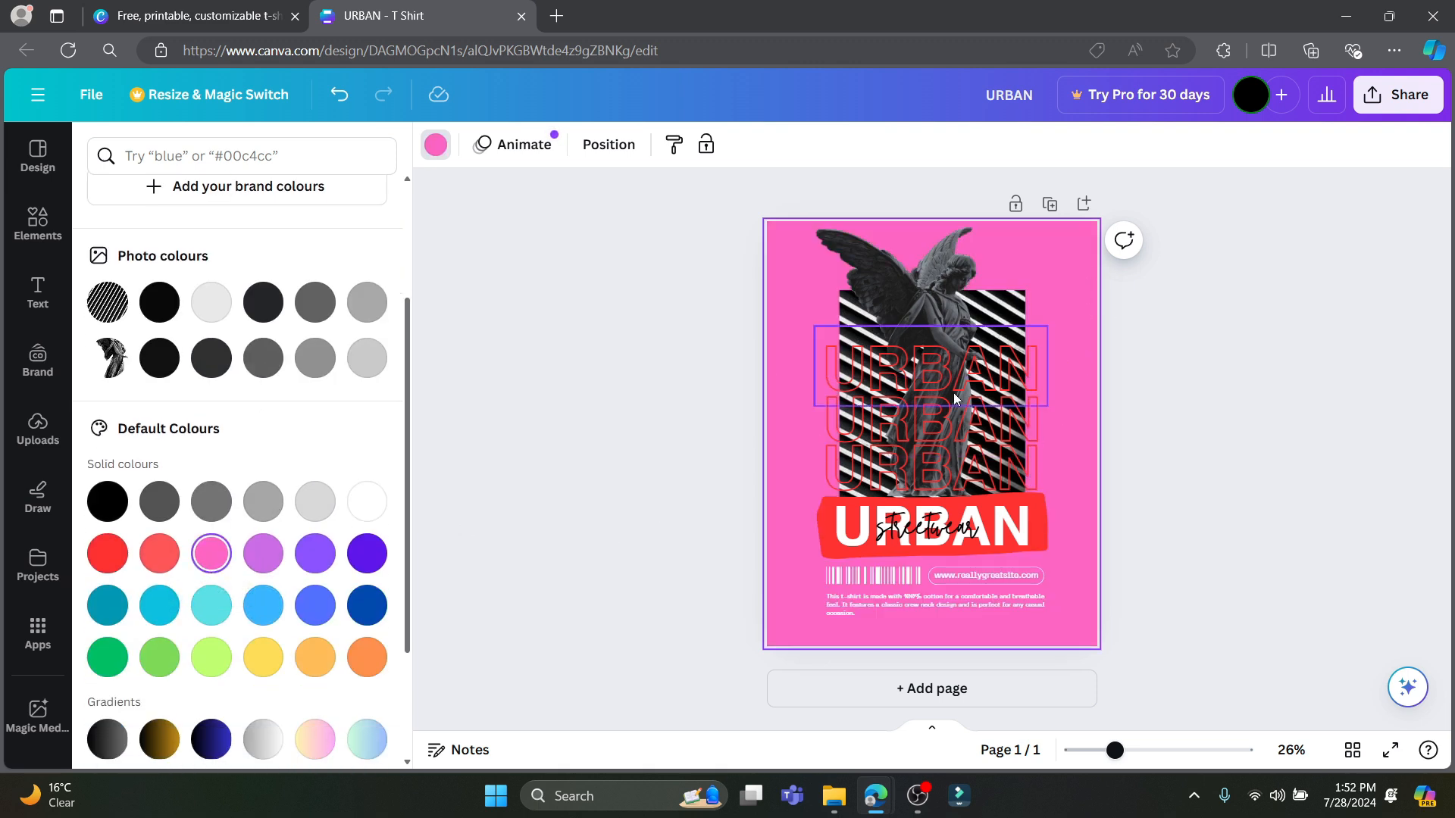
left_click(366, 554)
left_click(315, 657)
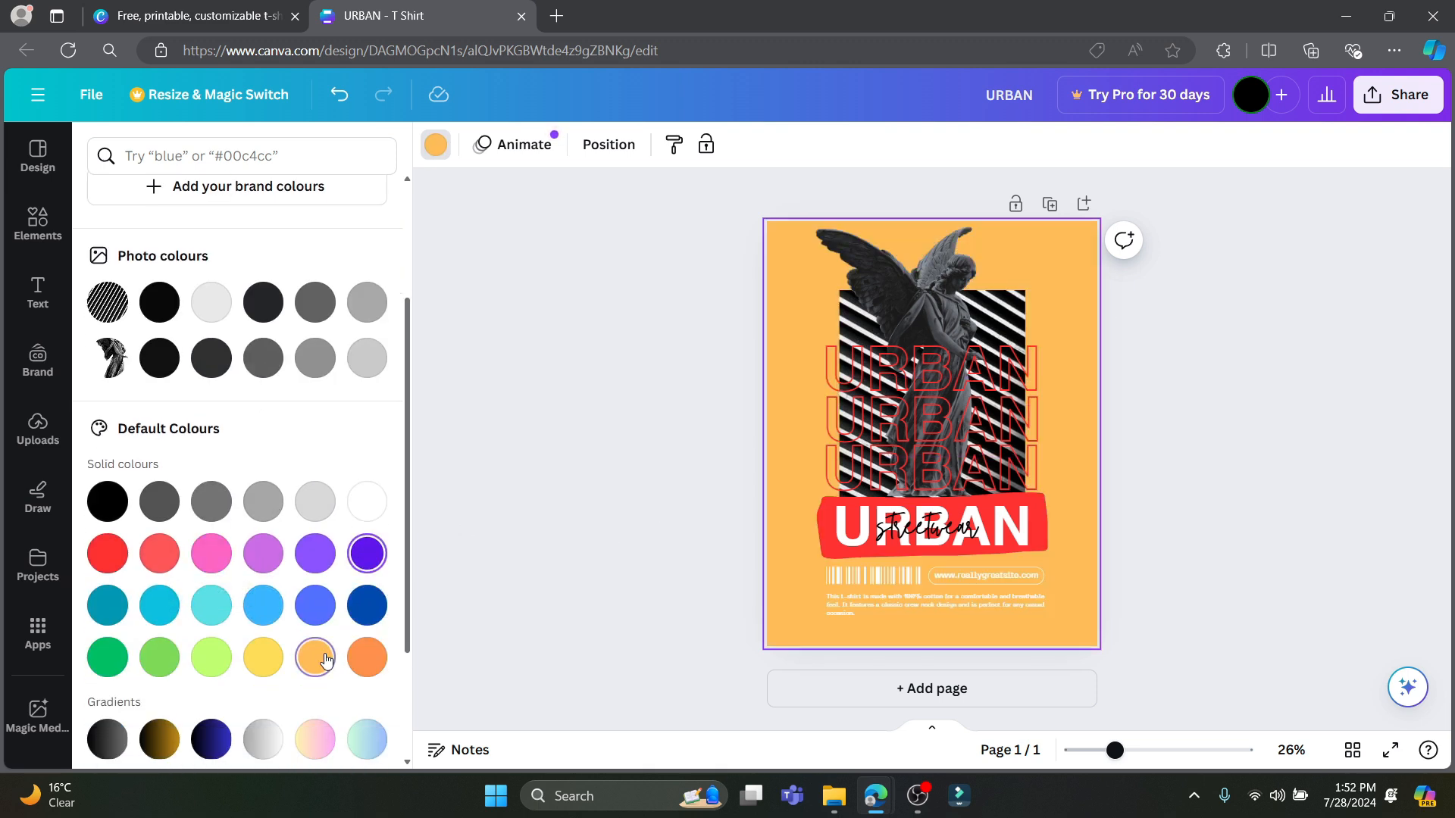
Try yellow, green, turquoise and red shades as the page background colour, and settle on medium grey.
left_click(263, 657)
left_click(212, 657)
left_click(151, 663)
left_click(145, 608)
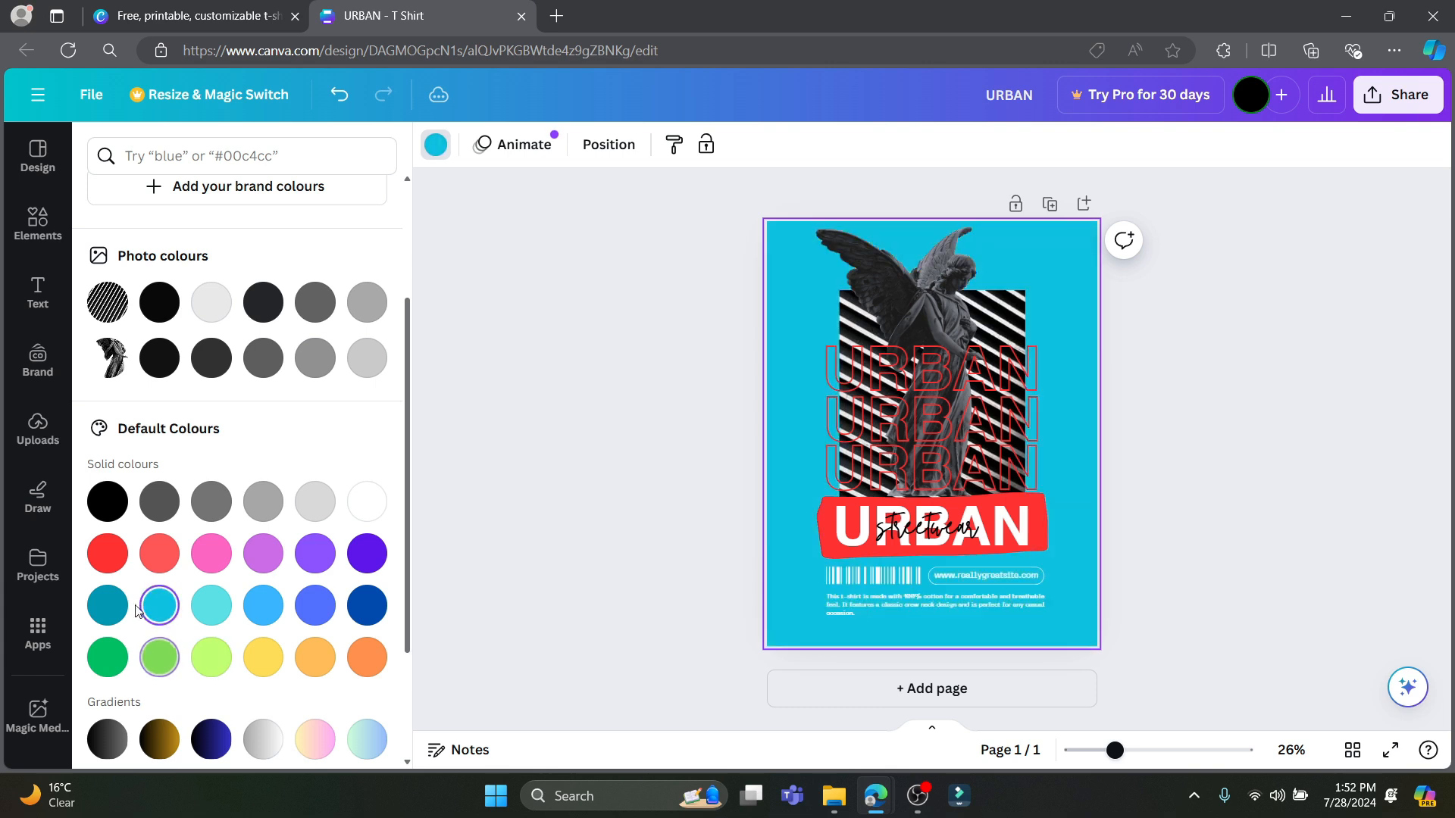
left_click(107, 554)
left_click(159, 554)
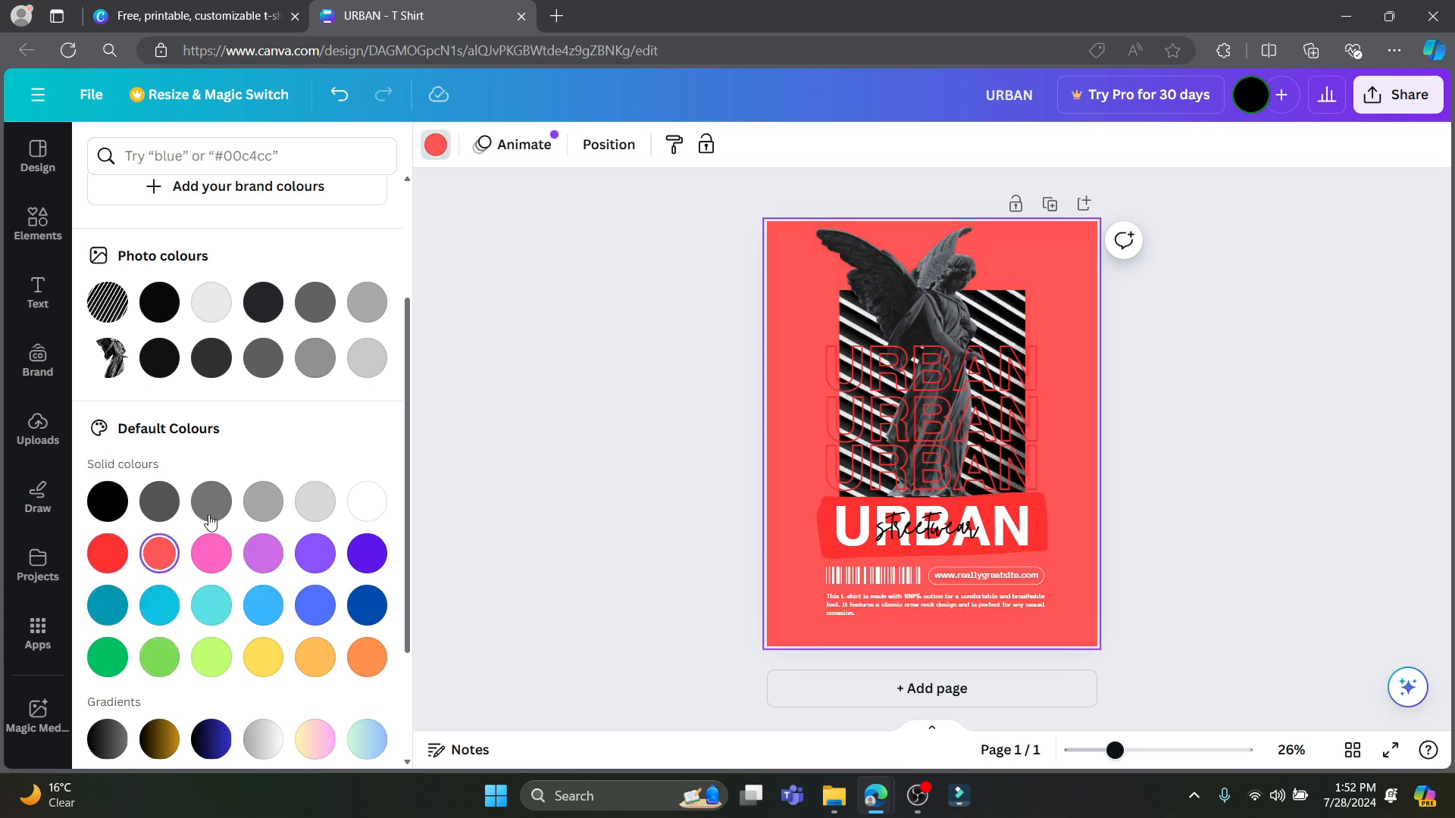
left_click(211, 519)
Download the URBAN shirt design as a JPG file.
left_click(1398, 96)
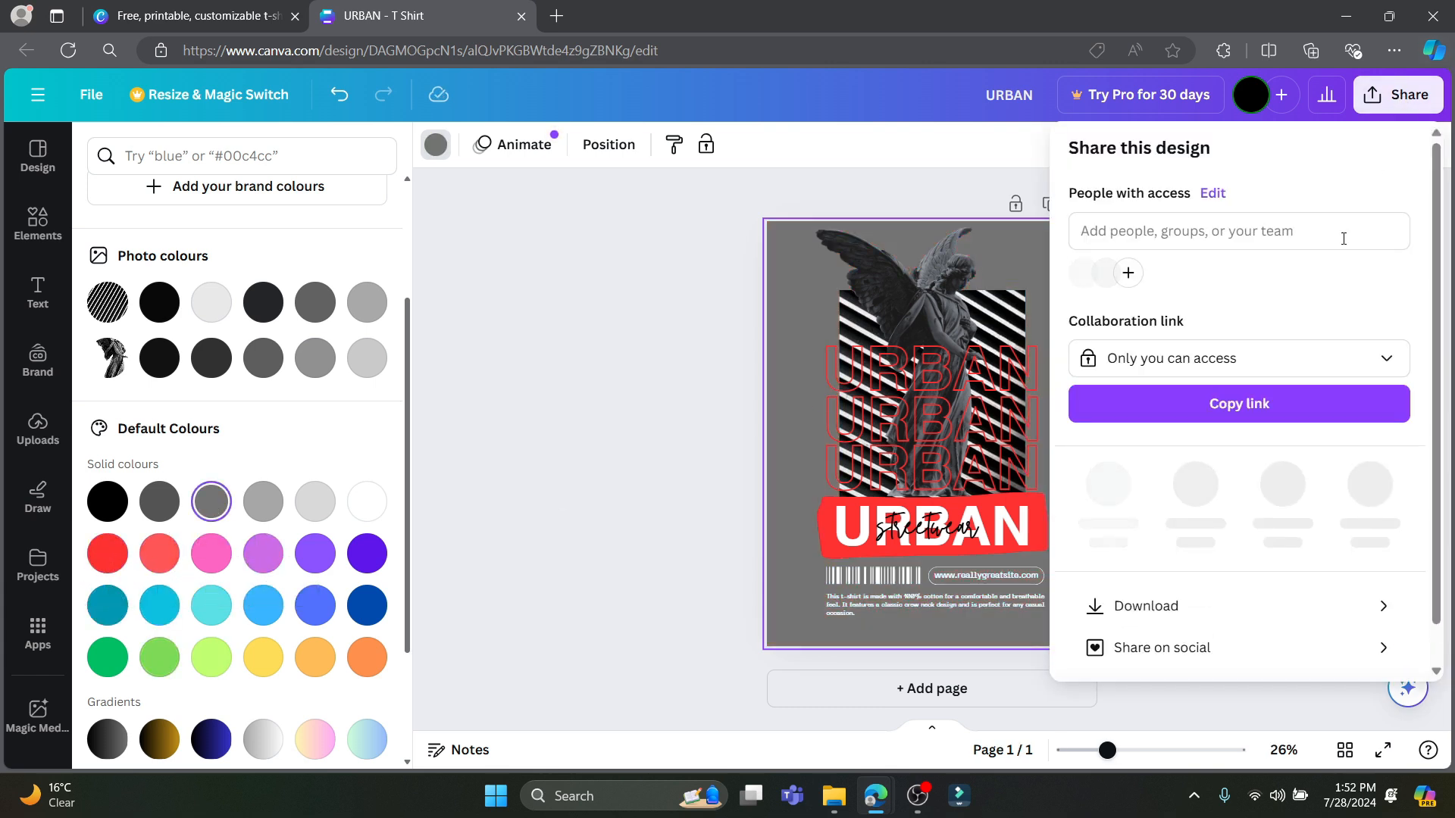
left_click(1179, 606)
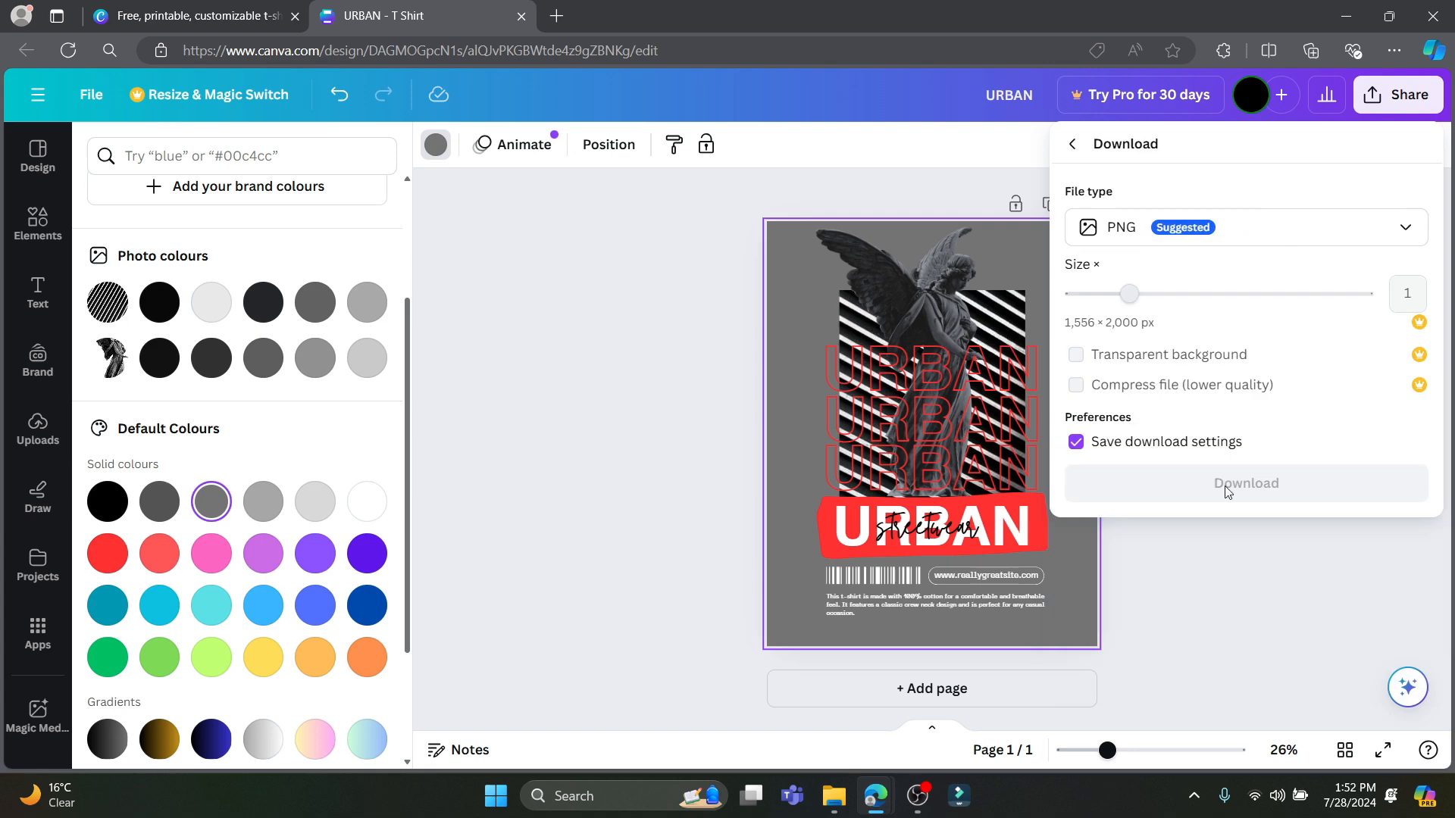
left_click(1175, 231)
left_click(1356, 276)
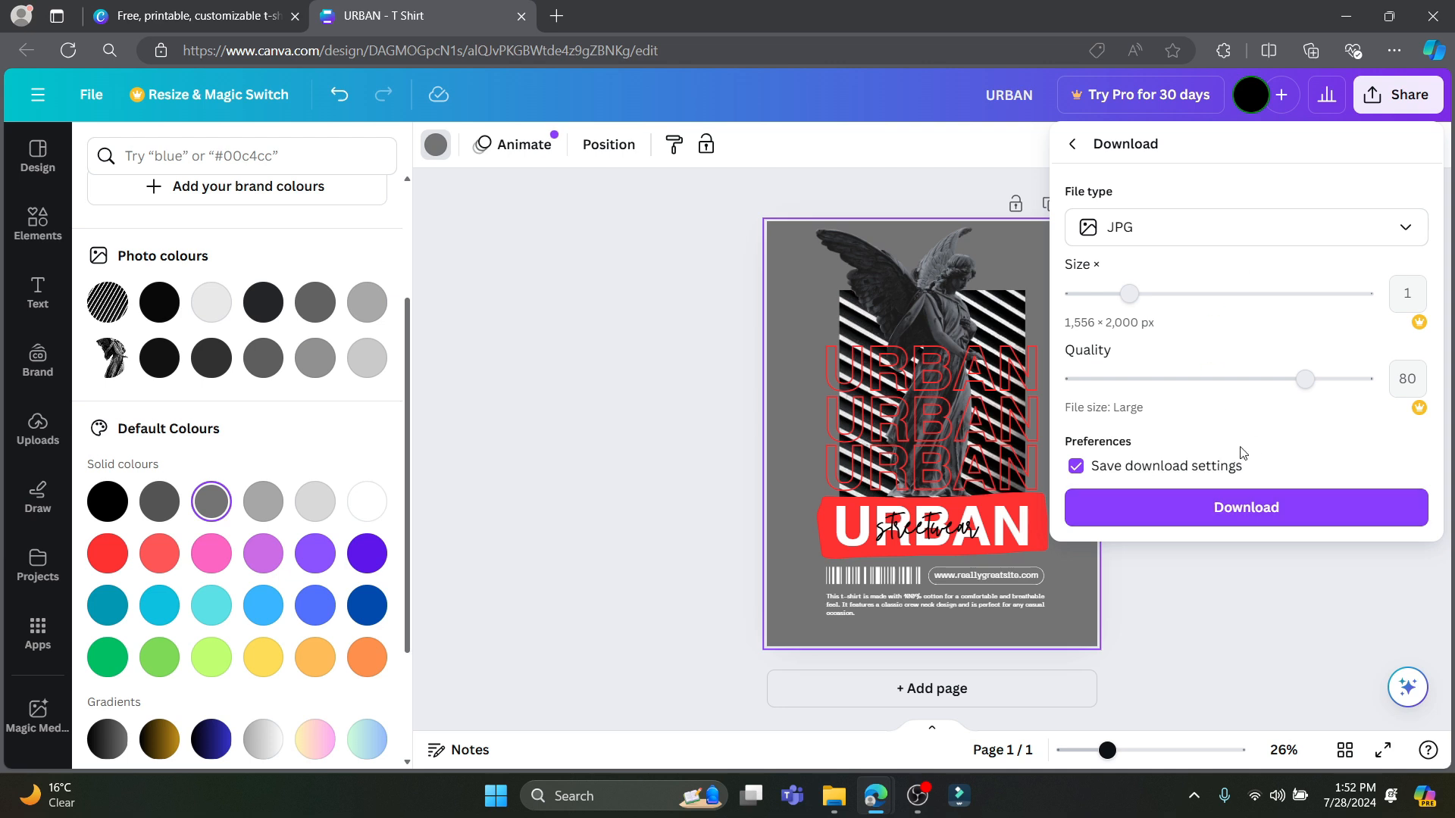
left_click(1258, 520)
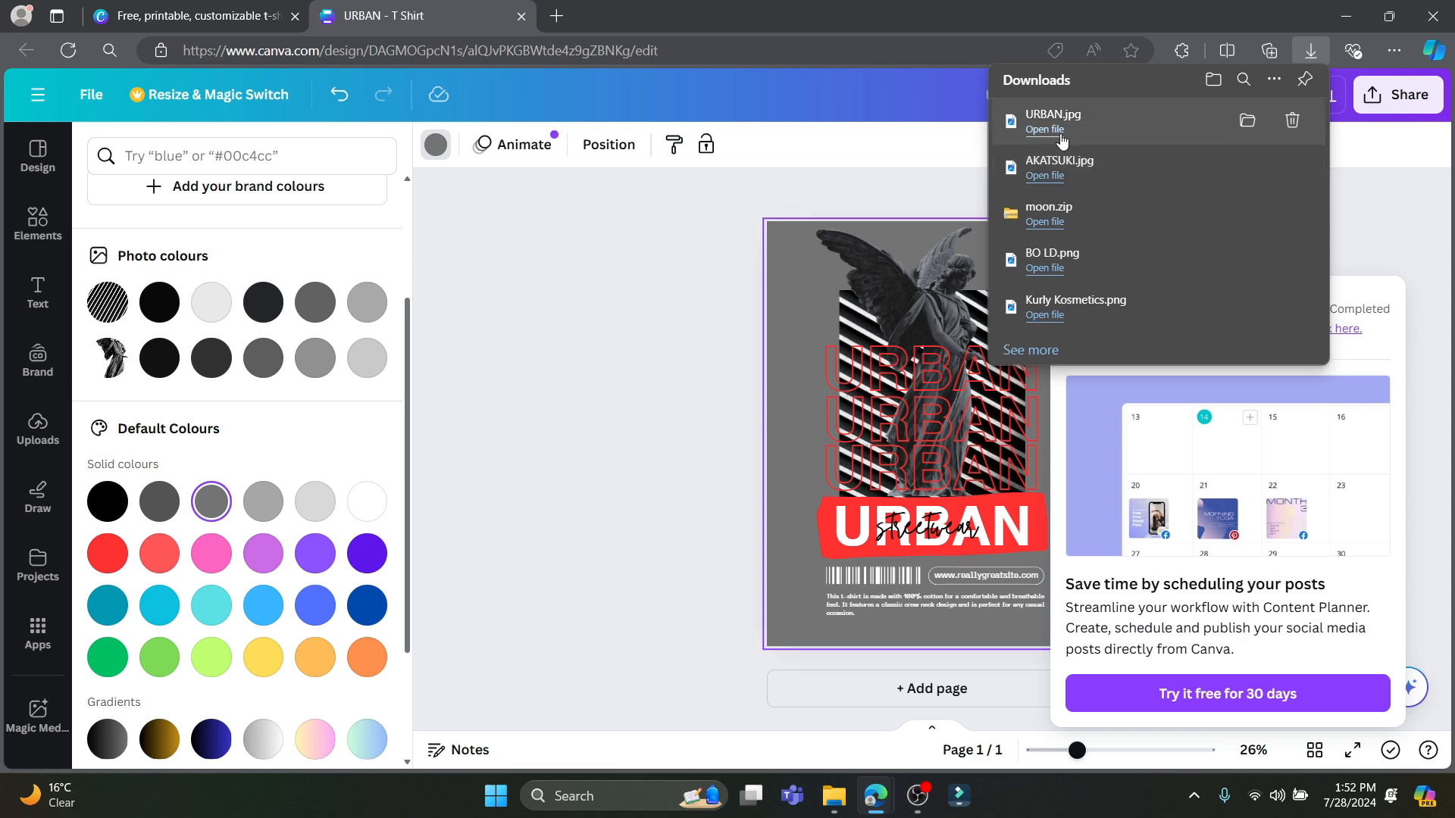
Open the downloaded URBAN.jpg in the image viewer and inspect the finished design.
left_click(1045, 130)
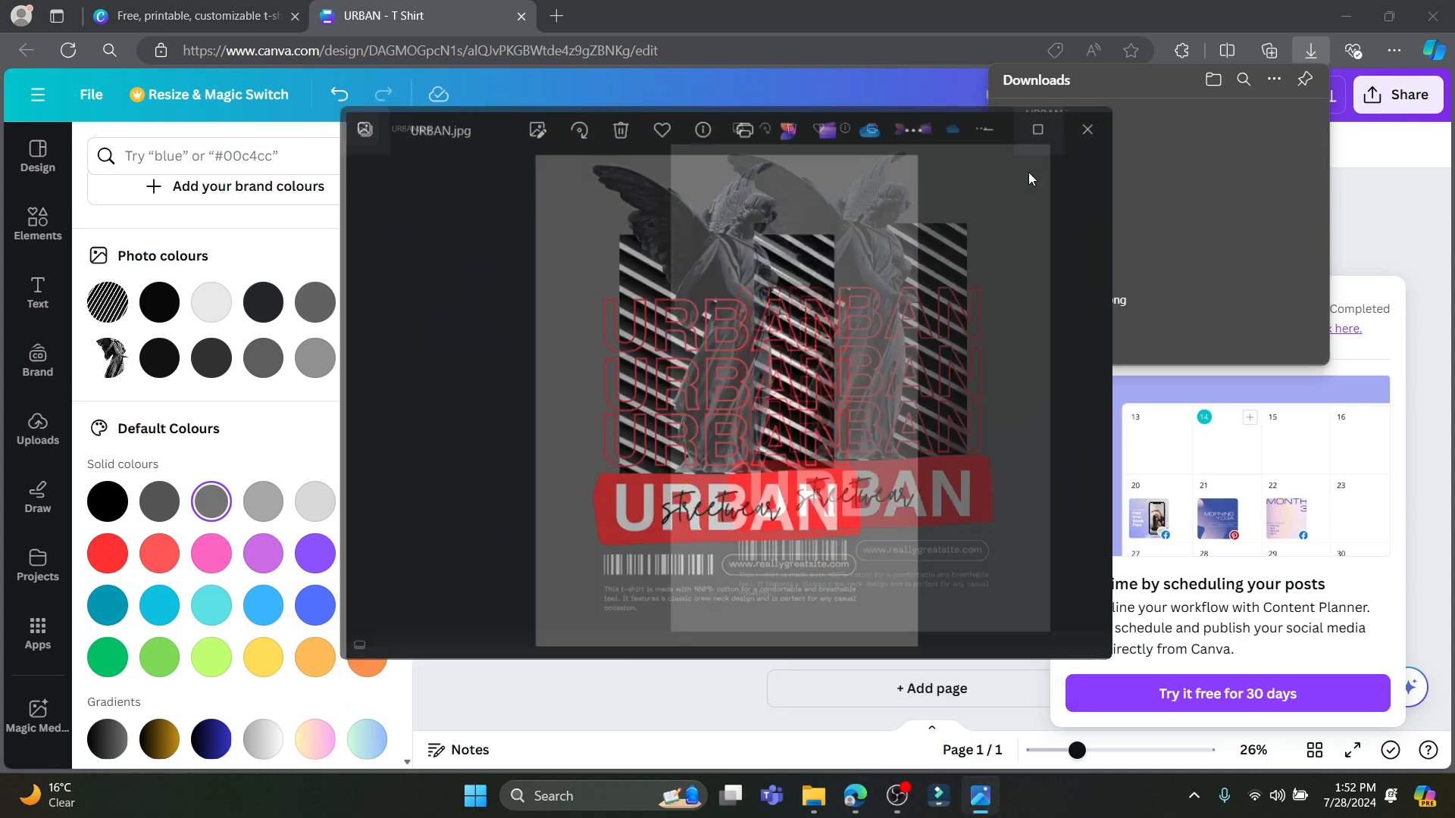
scroll(793, 354, "up", 2)
scroll(811, 257, "down", 3)
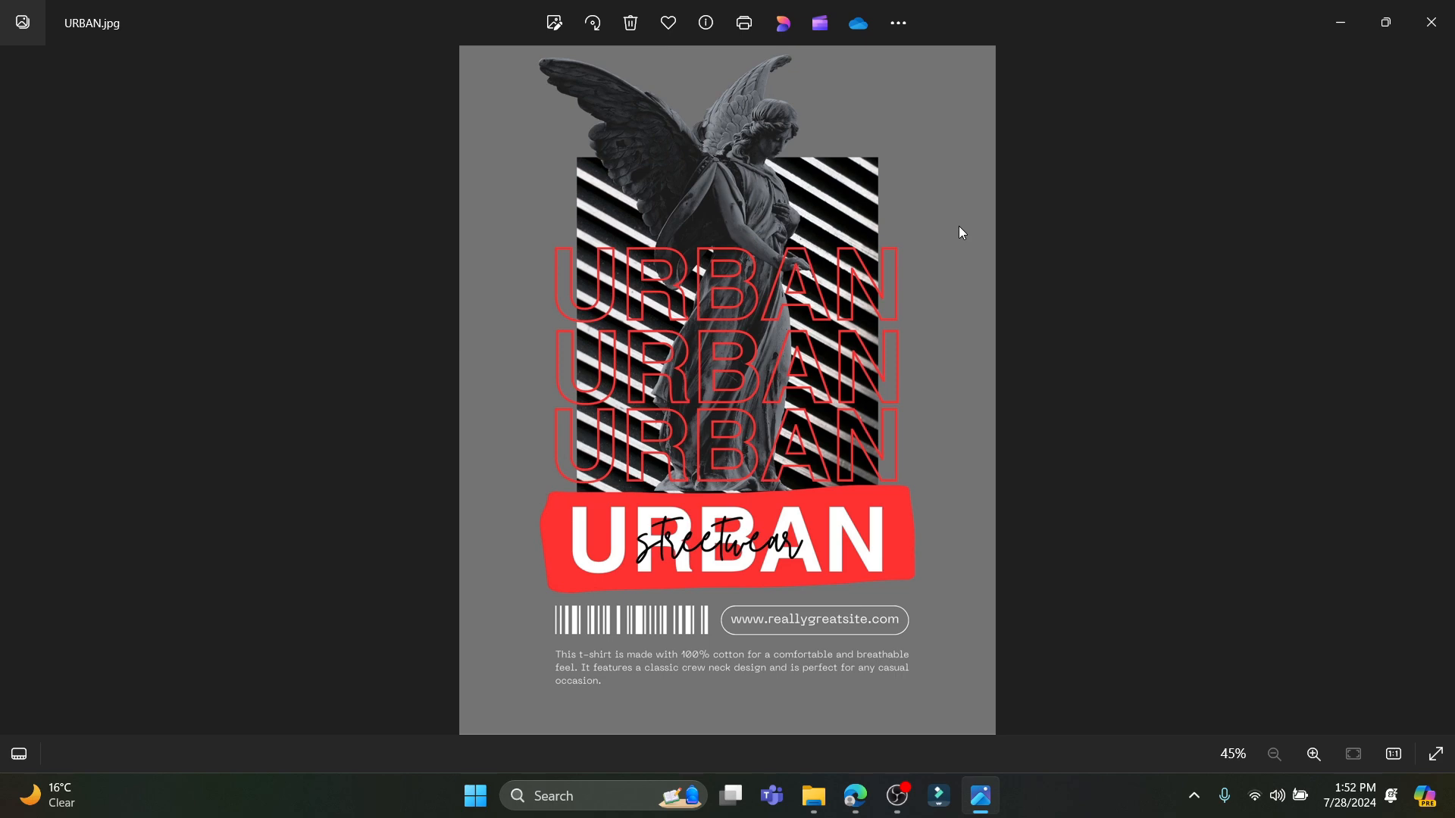
scroll(960, 232, "up", 2)
scroll(962, 230, "down", 2)
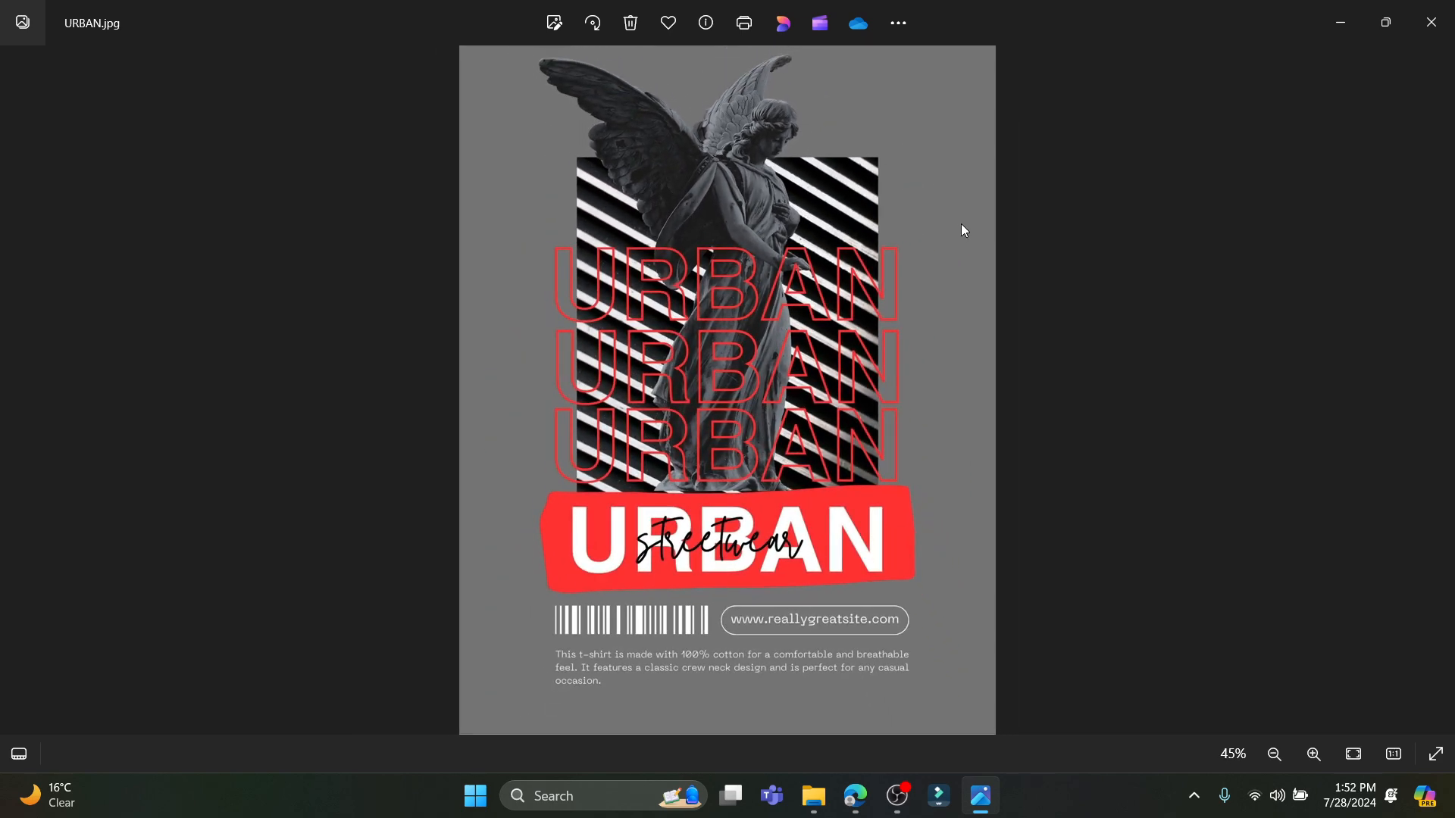